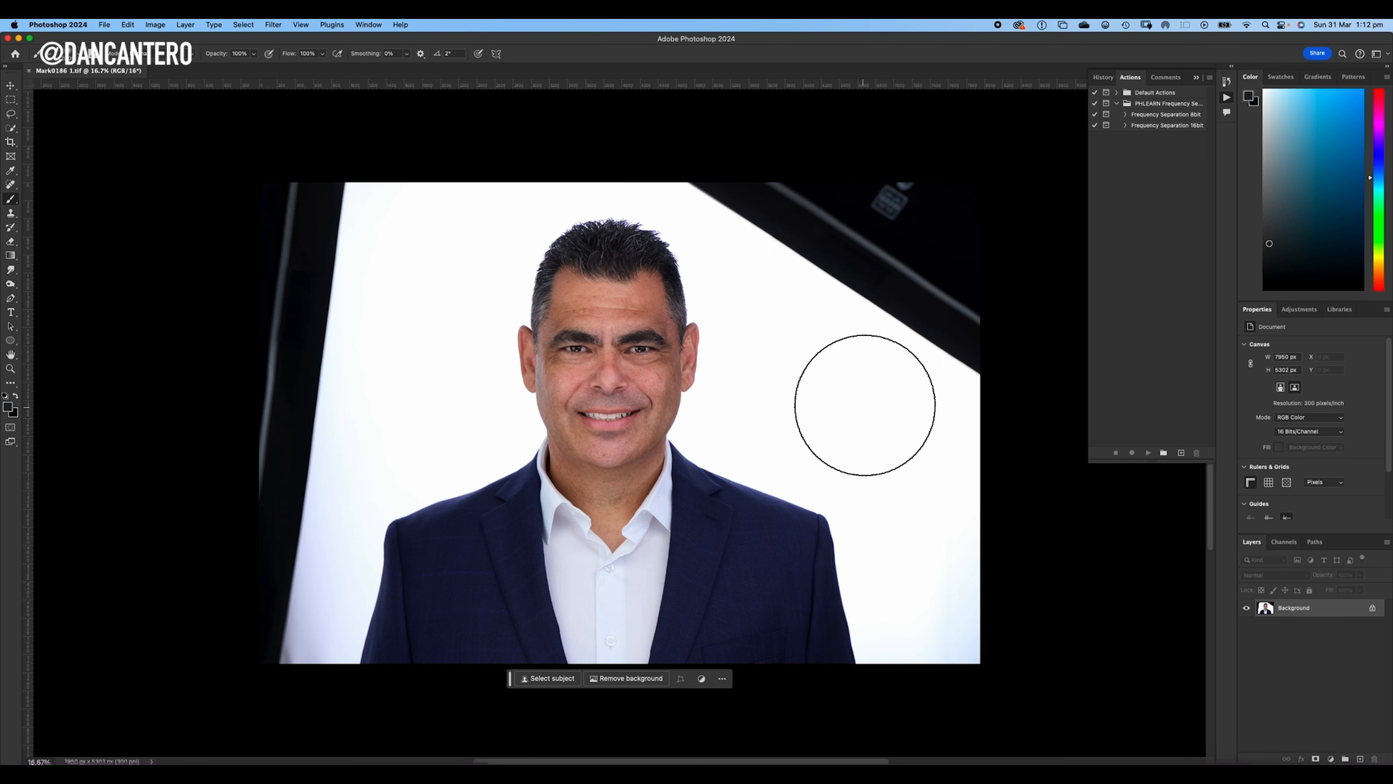
- Unlock the Background layer and inspect the edges of the jacket shoulders up close
{"action": "left_click", "coordinate": [1373, 608]}
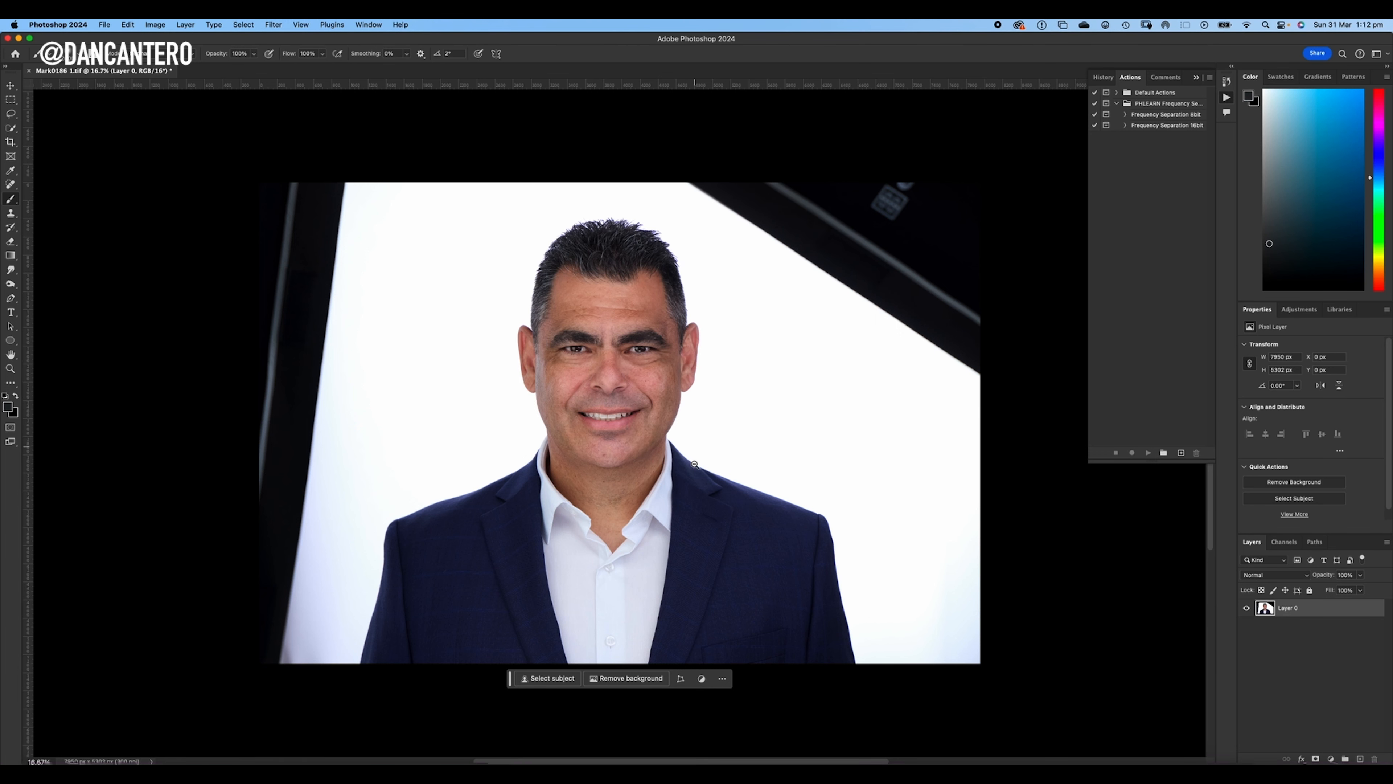
{"action": "mouse_move", "coordinate": [714, 489]}
{"action": "left_mouse_down"}
{"action": "mouse_move", "coordinate": [787, 485]}
{"action": "mouse_move", "coordinate": [693, 470]}
{"action": "left_mouse_up"}
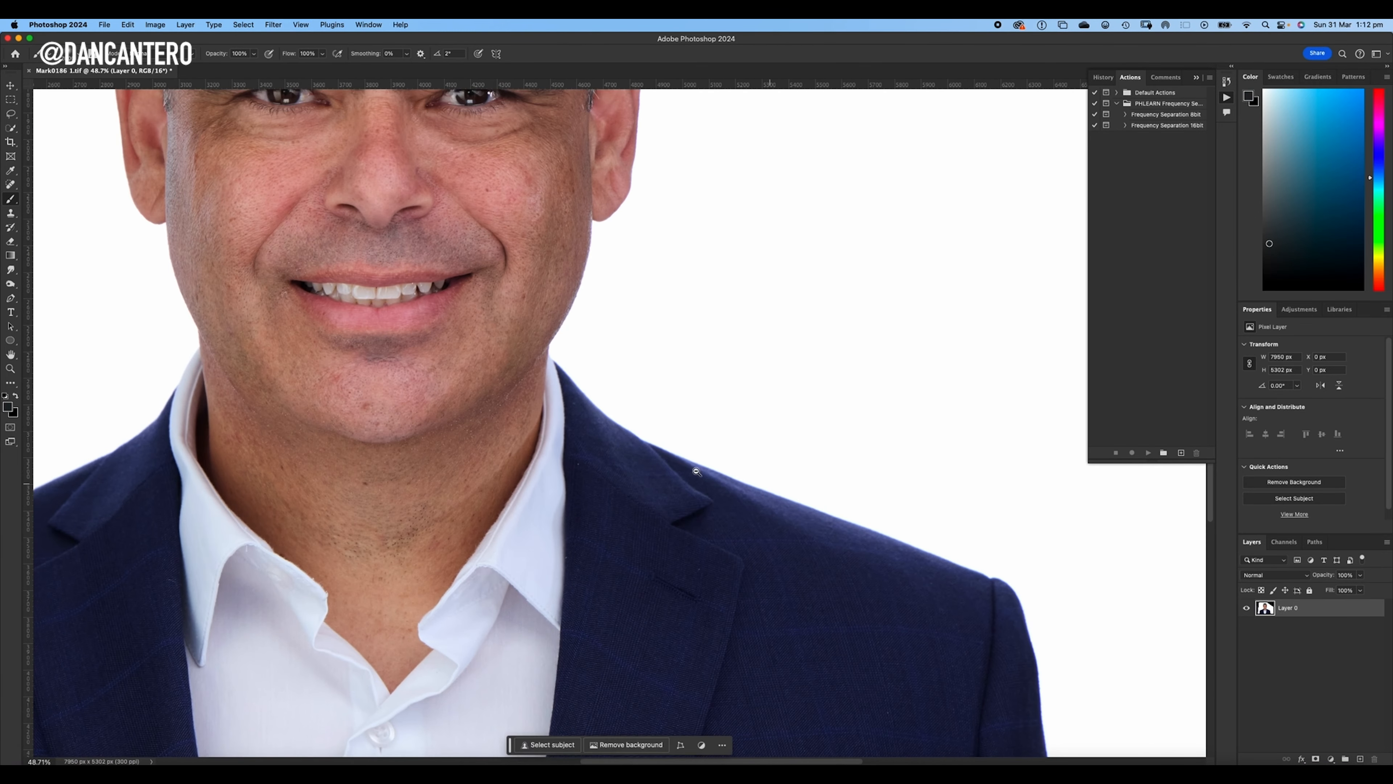
{"action": "mouse_move", "coordinate": [527, 496]}
{"action": "left_mouse_down"}
{"action": "mouse_move", "coordinate": [800, 399]}
{"action": "mouse_move", "coordinate": [964, 362]}
{"action": "mouse_move", "coordinate": [607, 464]}
{"action": "mouse_move", "coordinate": [686, 433]}
{"action": "left_mouse_up"}
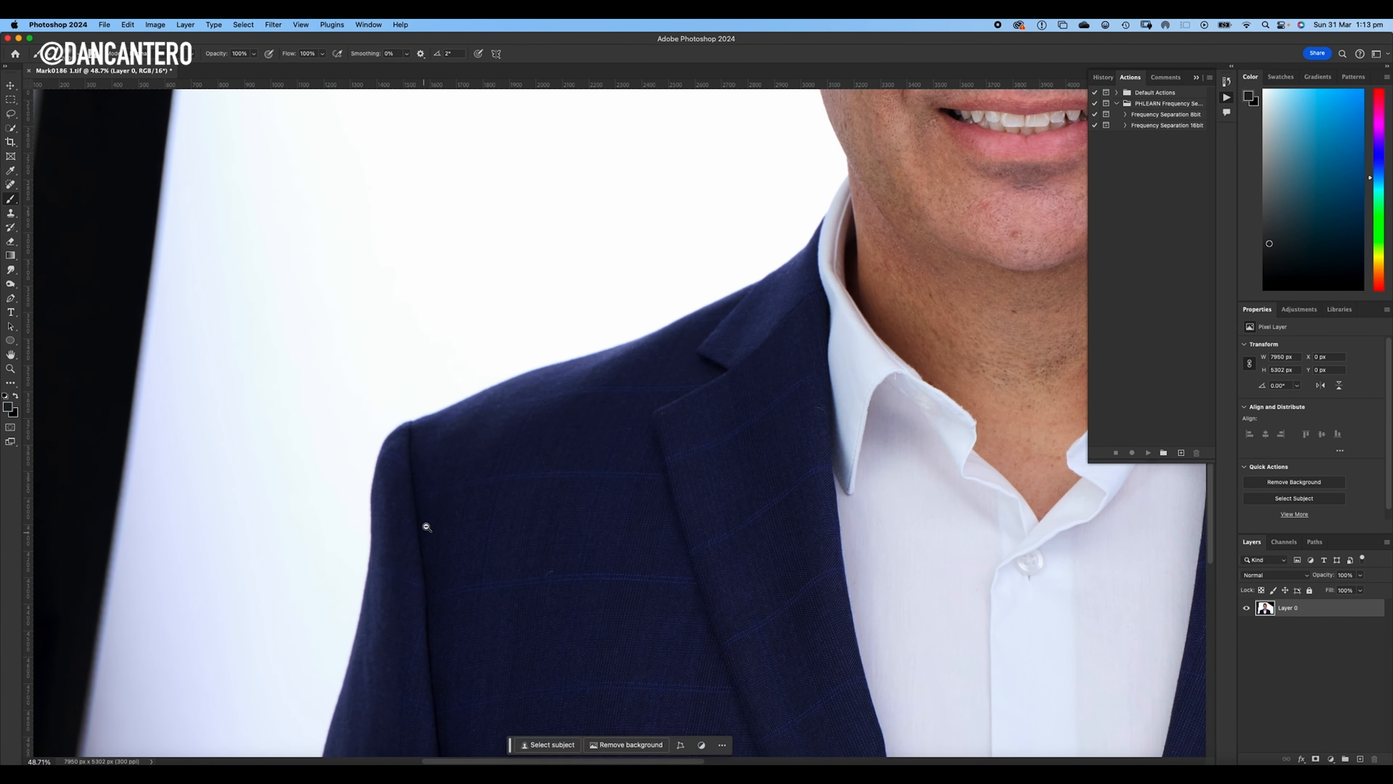
{"action": "left_click_drag", "start_coordinate": [426, 526], "coordinate": [462, 517]}
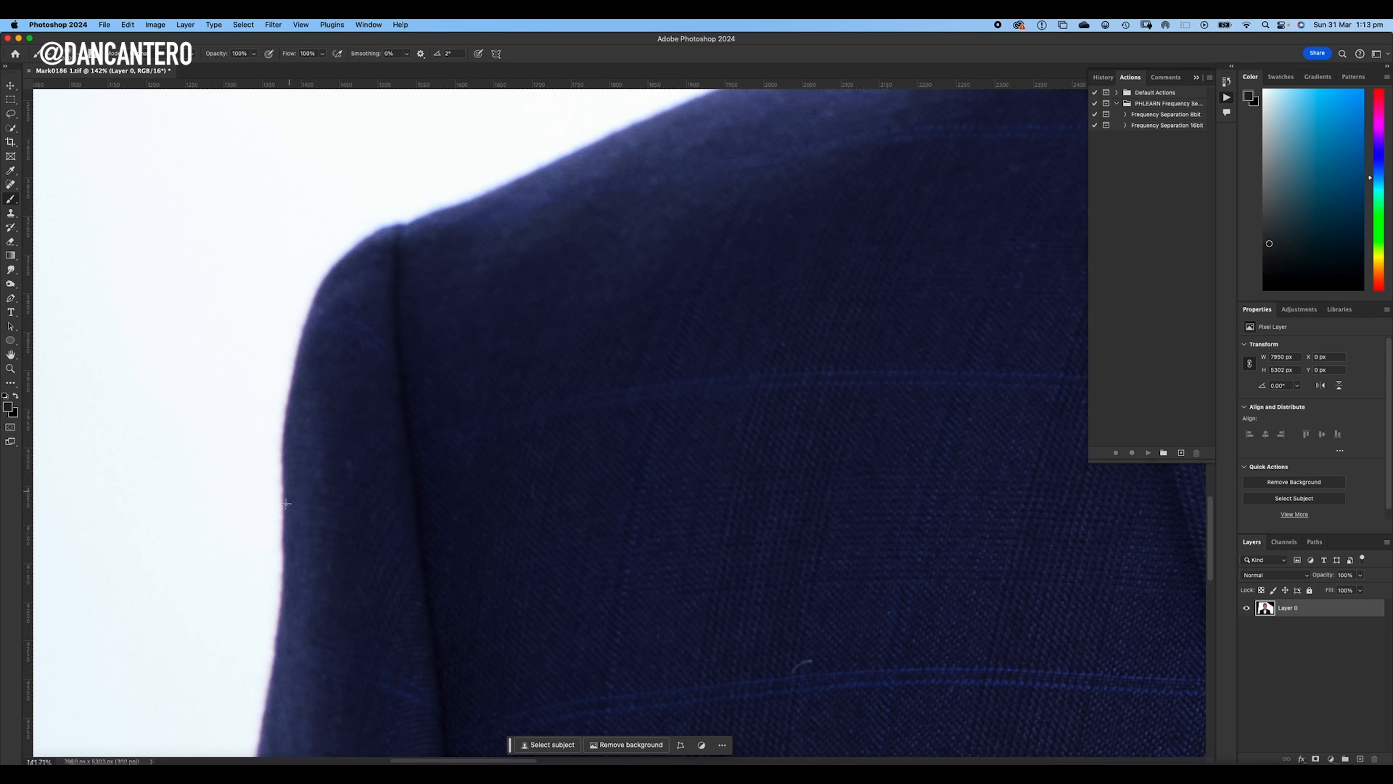
{"action": "left_click_drag", "start_coordinate": [704, 367], "coordinate": [623, 371]}
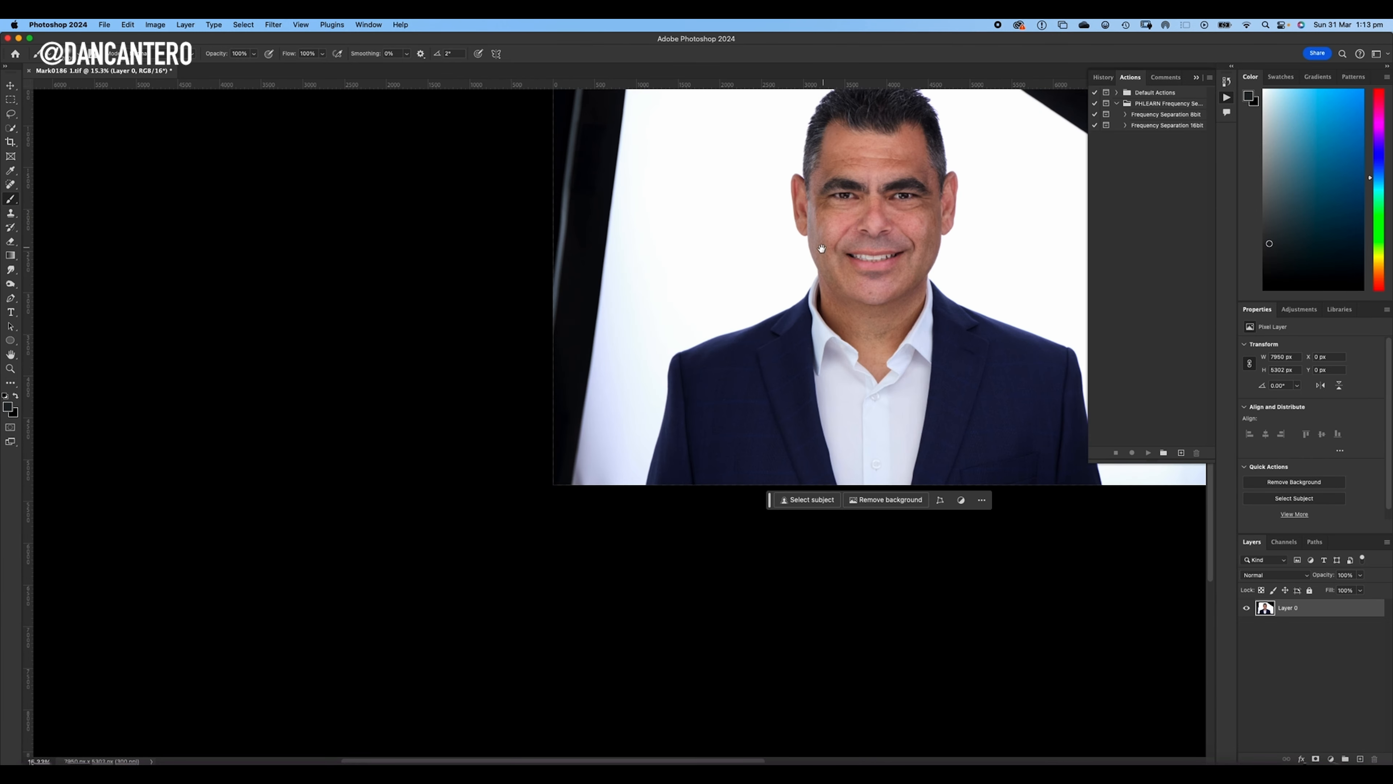
{"action": "left_click_drag", "start_coordinate": [808, 243], "coordinate": [620, 483]}
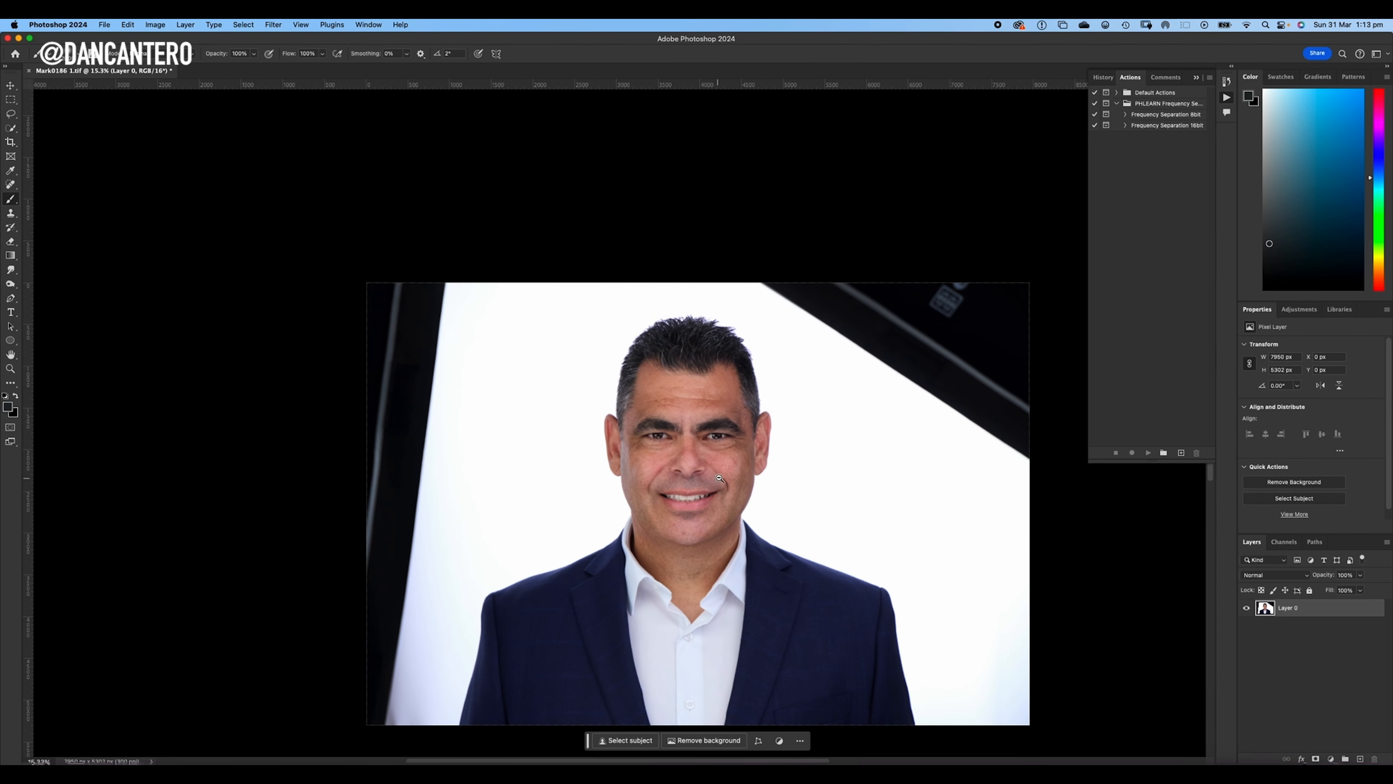
- Run the Frequency Separation 16bit action on the portrait and continue to its skin texture blur
{"action": "left_click_drag", "start_coordinate": [719, 478], "coordinate": [776, 492]}
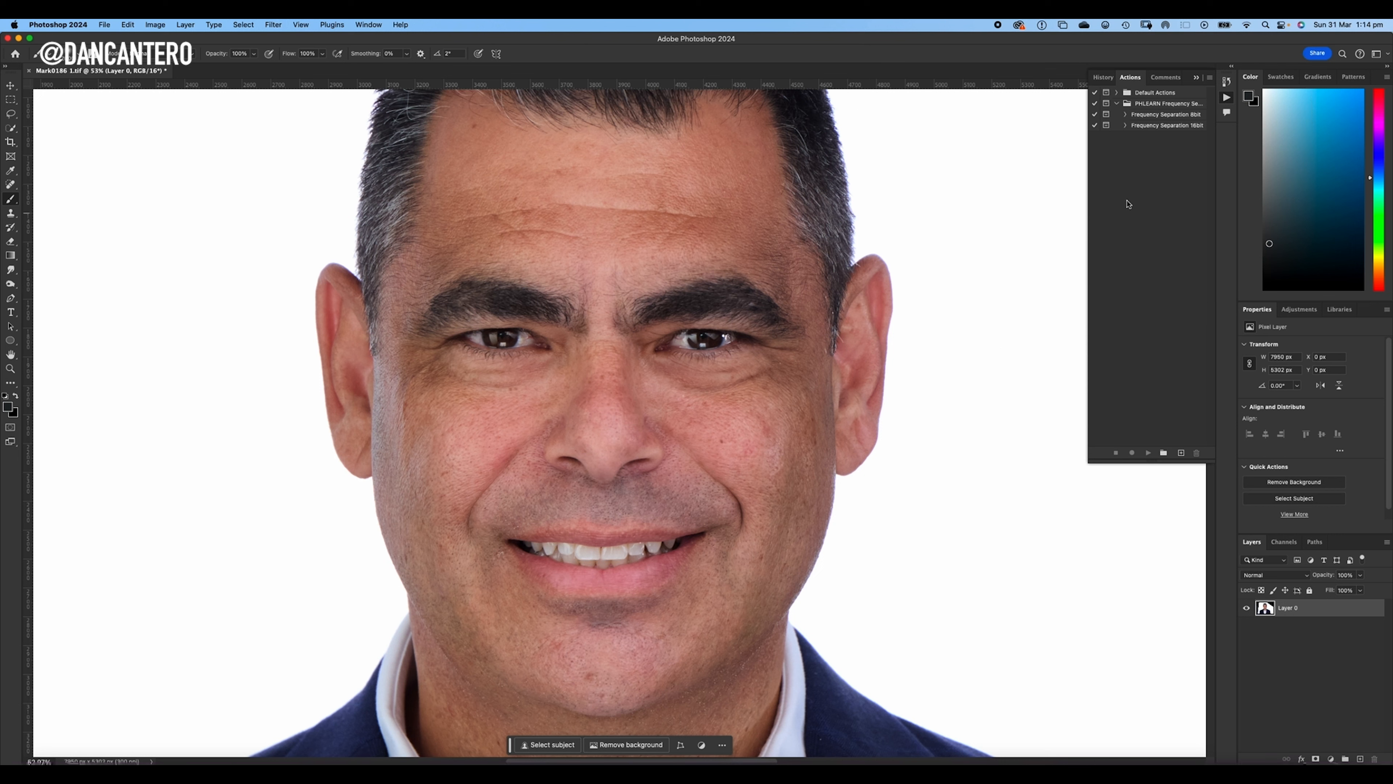
{"action": "left_click", "coordinate": [1167, 127]}
{"action": "left_click", "coordinate": [1149, 453]}
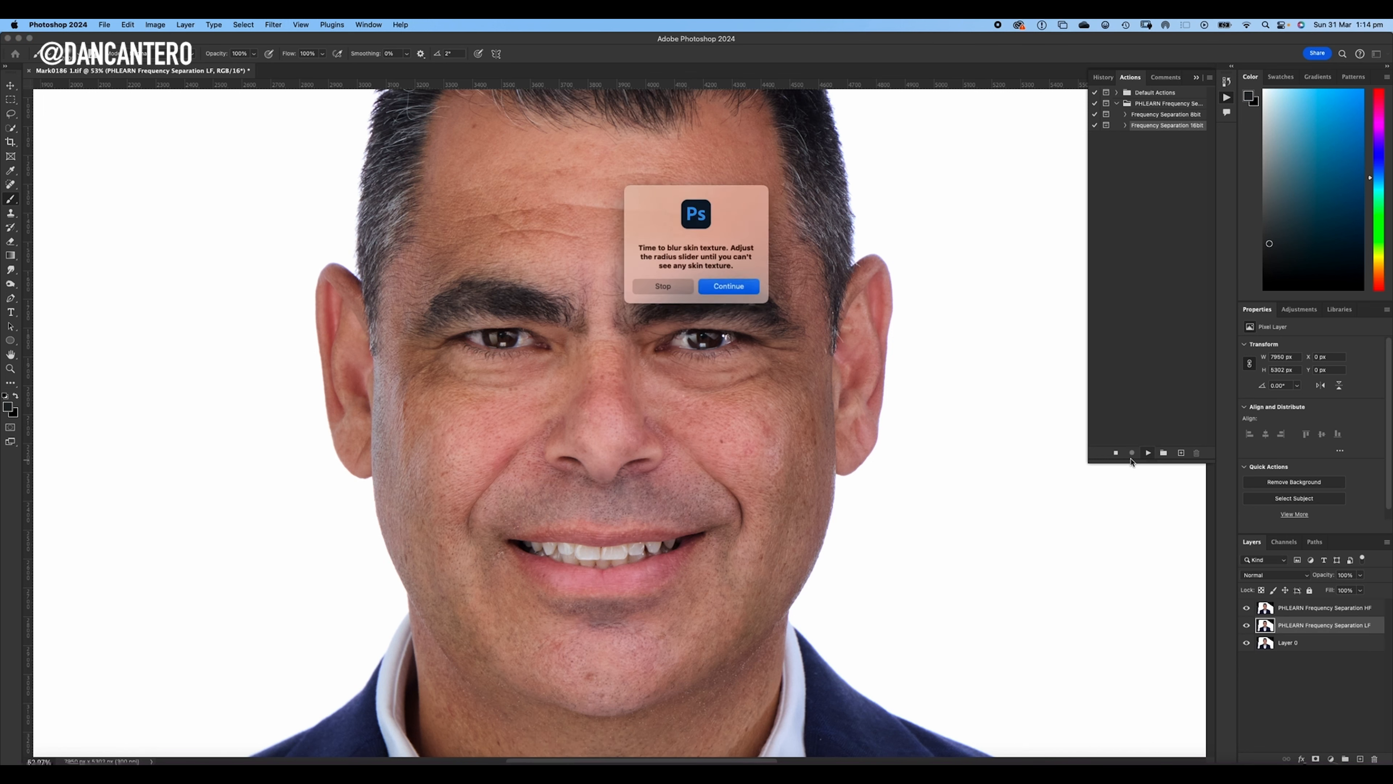
{"action": "left_click", "coordinate": [754, 286]}
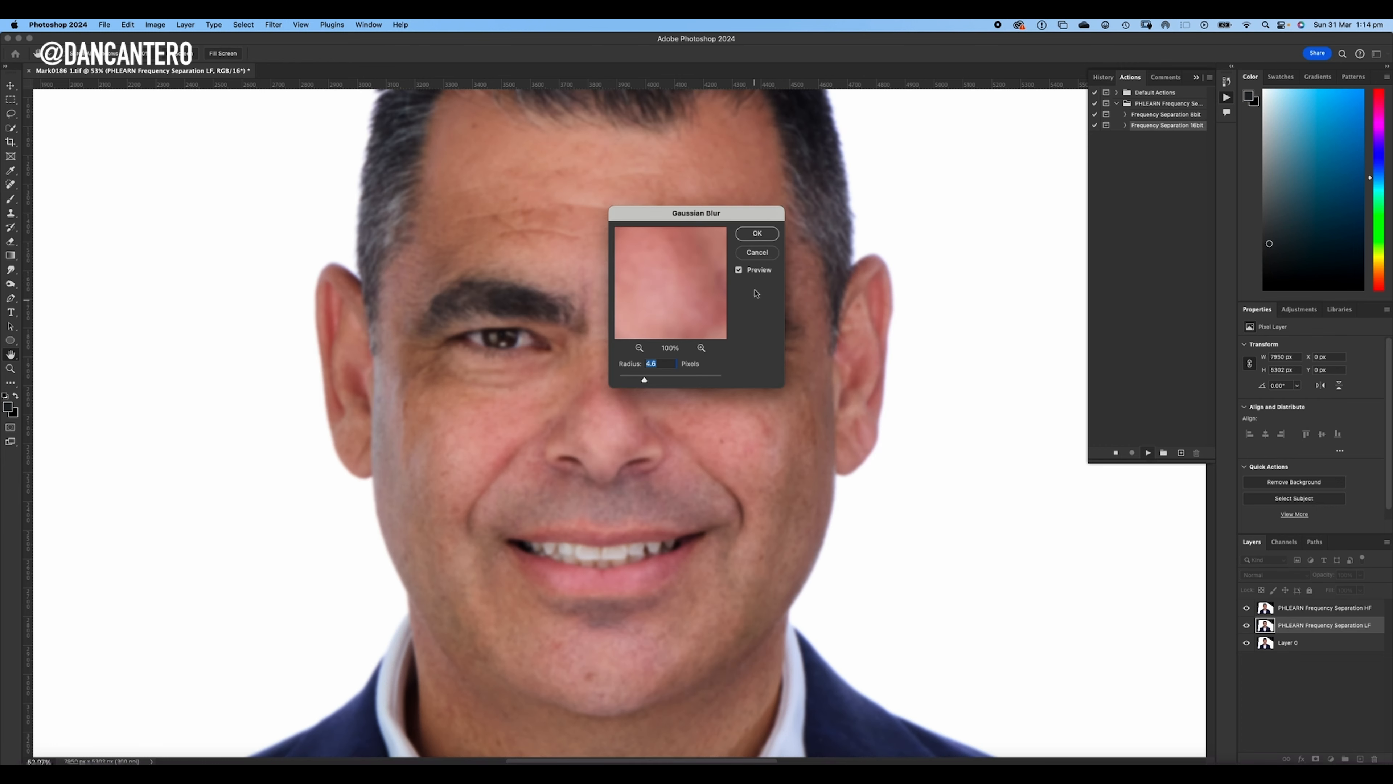
- Blur the low-frequency layer with a Gaussian Blur radius of 6.2 pixels and let the action finish
{"action": "left_click_drag", "start_coordinate": [729, 215], "coordinate": [1017, 122]}
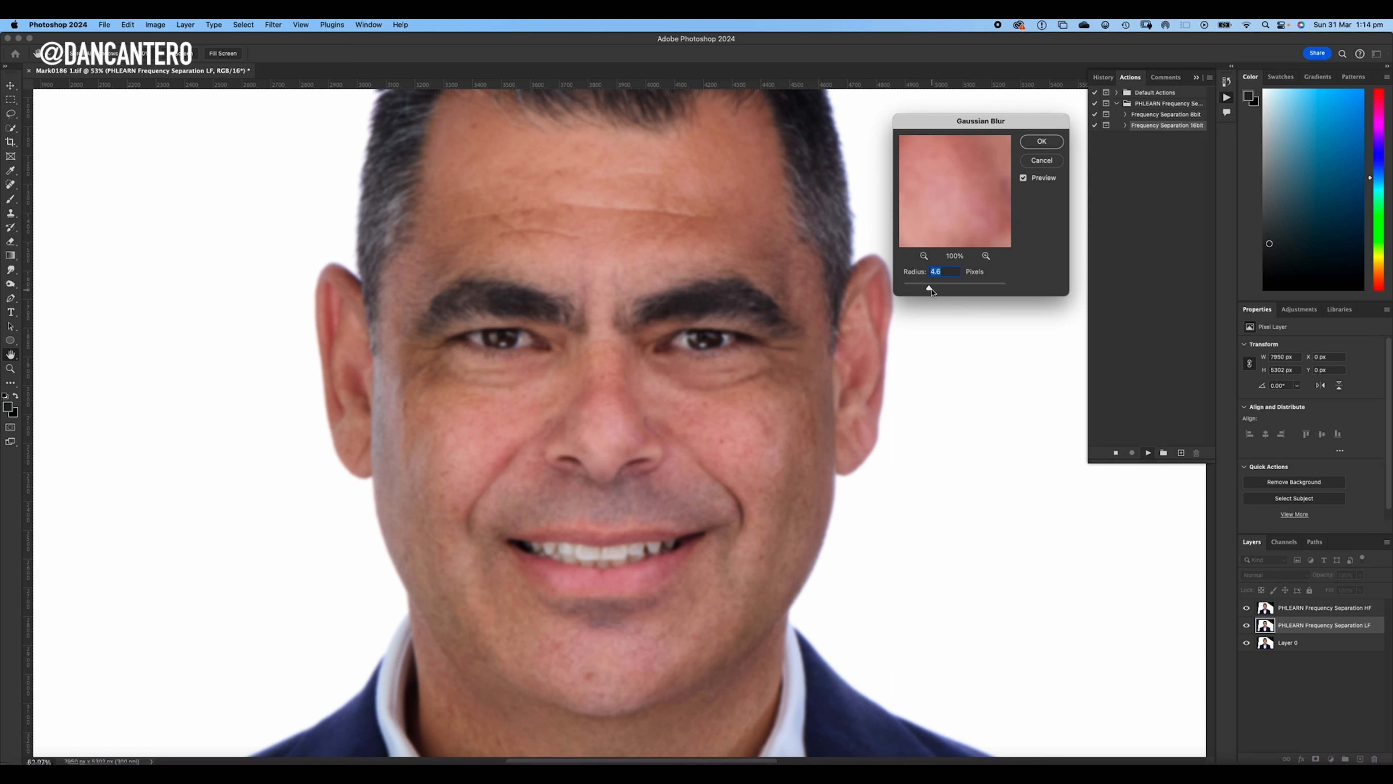
{"action": "left_click_drag", "start_coordinate": [930, 289], "coordinate": [933, 291]}
{"action": "left_click", "coordinate": [1041, 144]}
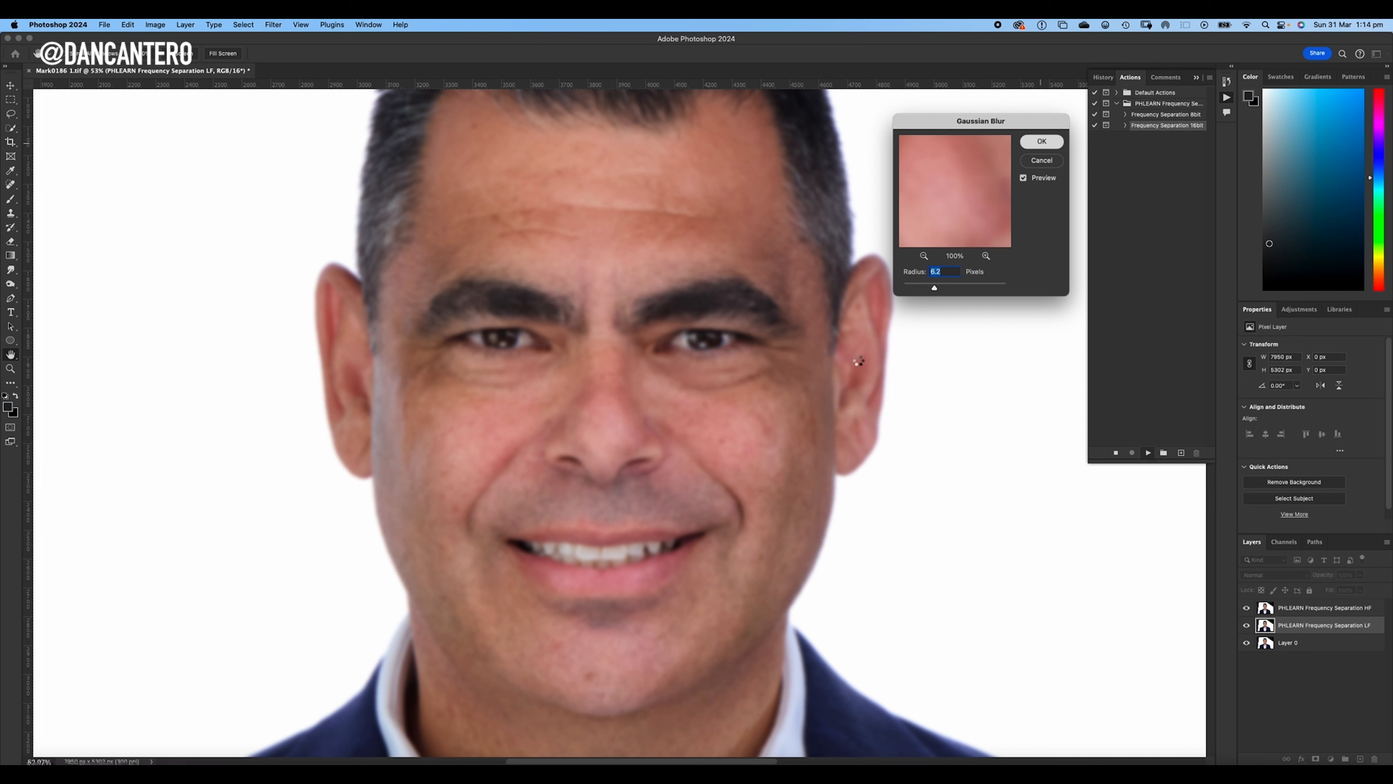
{"action": "left_click", "coordinate": [739, 352]}
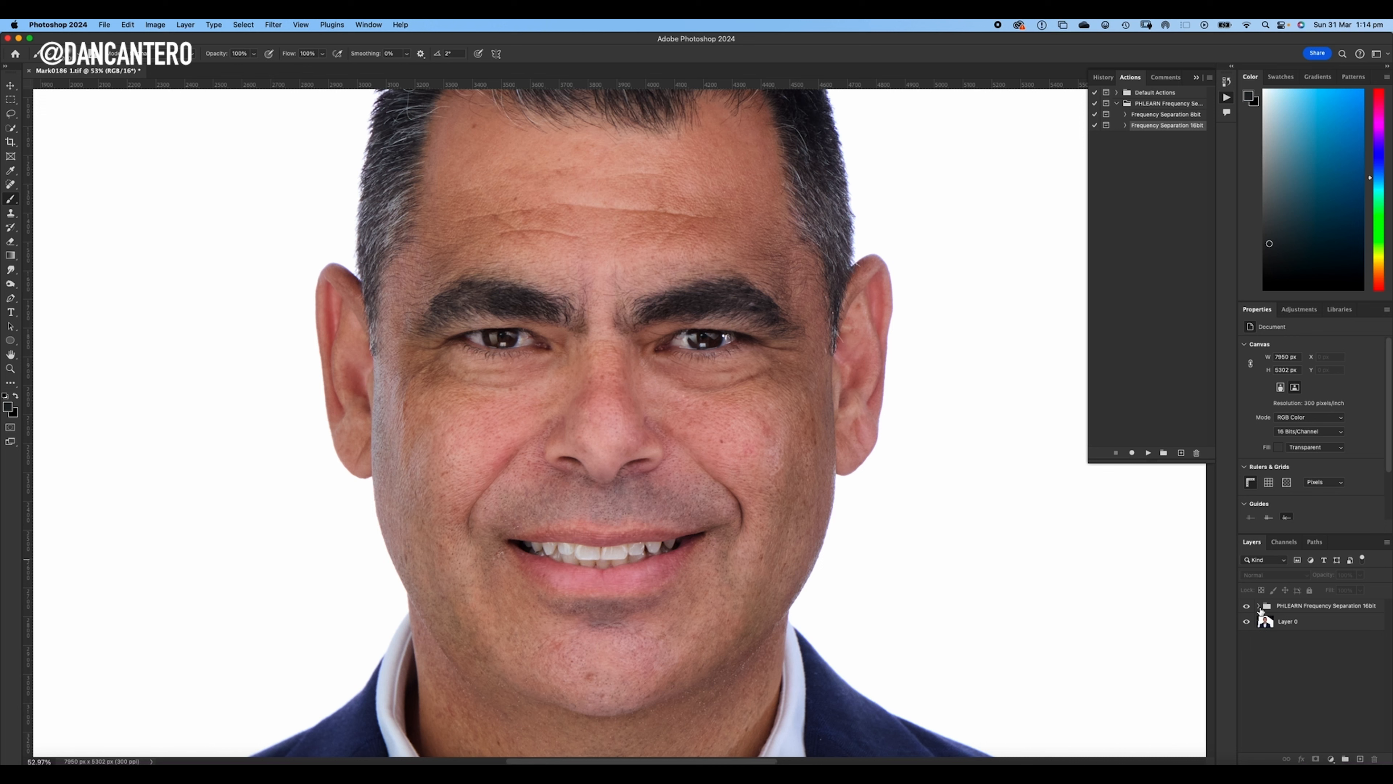
- Expand the frequency separation group and prepare the Clone Stamp on its HF layer, sampling Current Layer only
{"action": "left_click", "coordinate": [1260, 608]}
{"action": "left_click", "coordinate": [1260, 606]}
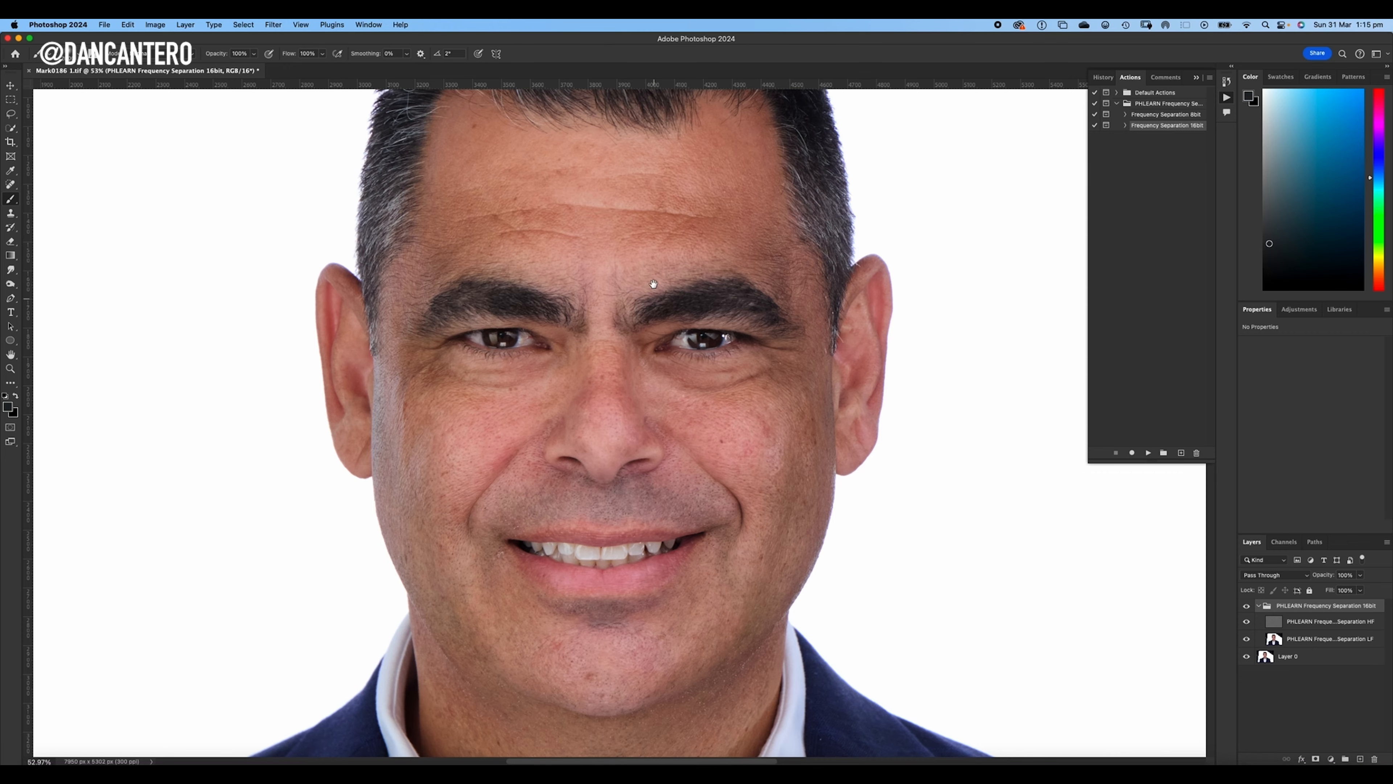
{"action": "left_click_drag", "start_coordinate": [625, 277], "coordinate": [701, 337]}
{"action": "left_click_drag", "start_coordinate": [715, 465], "coordinate": [737, 512]}
{"action": "scroll", "coordinate": [669, 318], "scroll_direction": "up", "scroll_amount": 5}
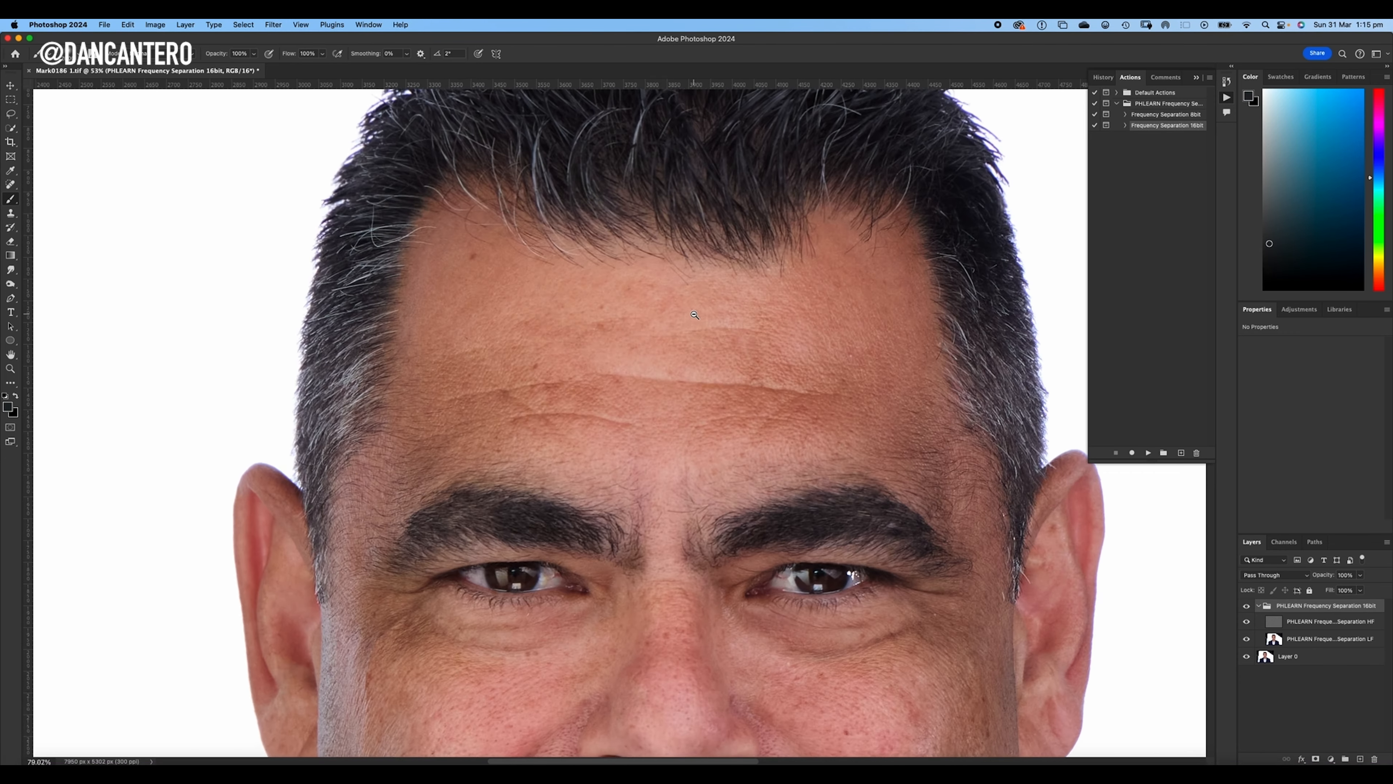
{"action": "left_click", "coordinate": [1338, 623]}
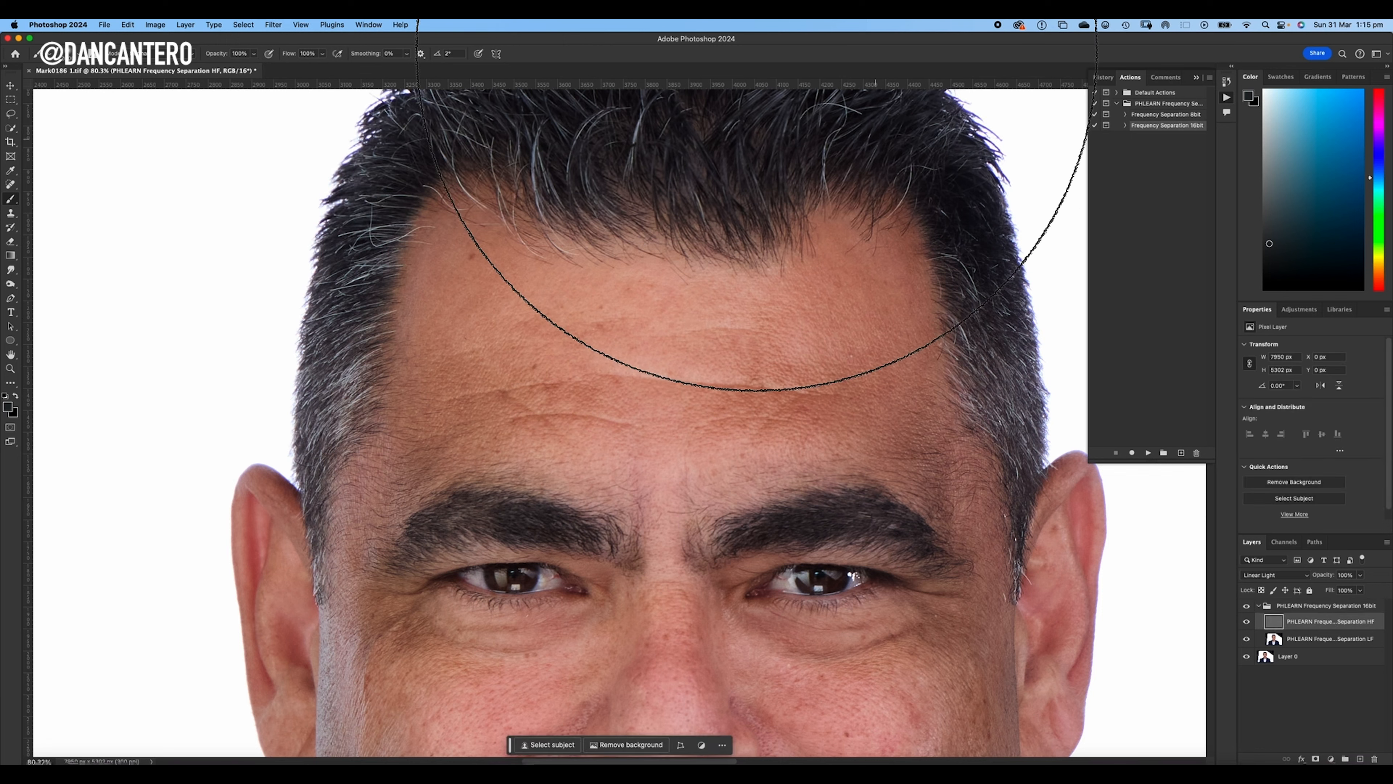
{"action": "key", "text": "s"}
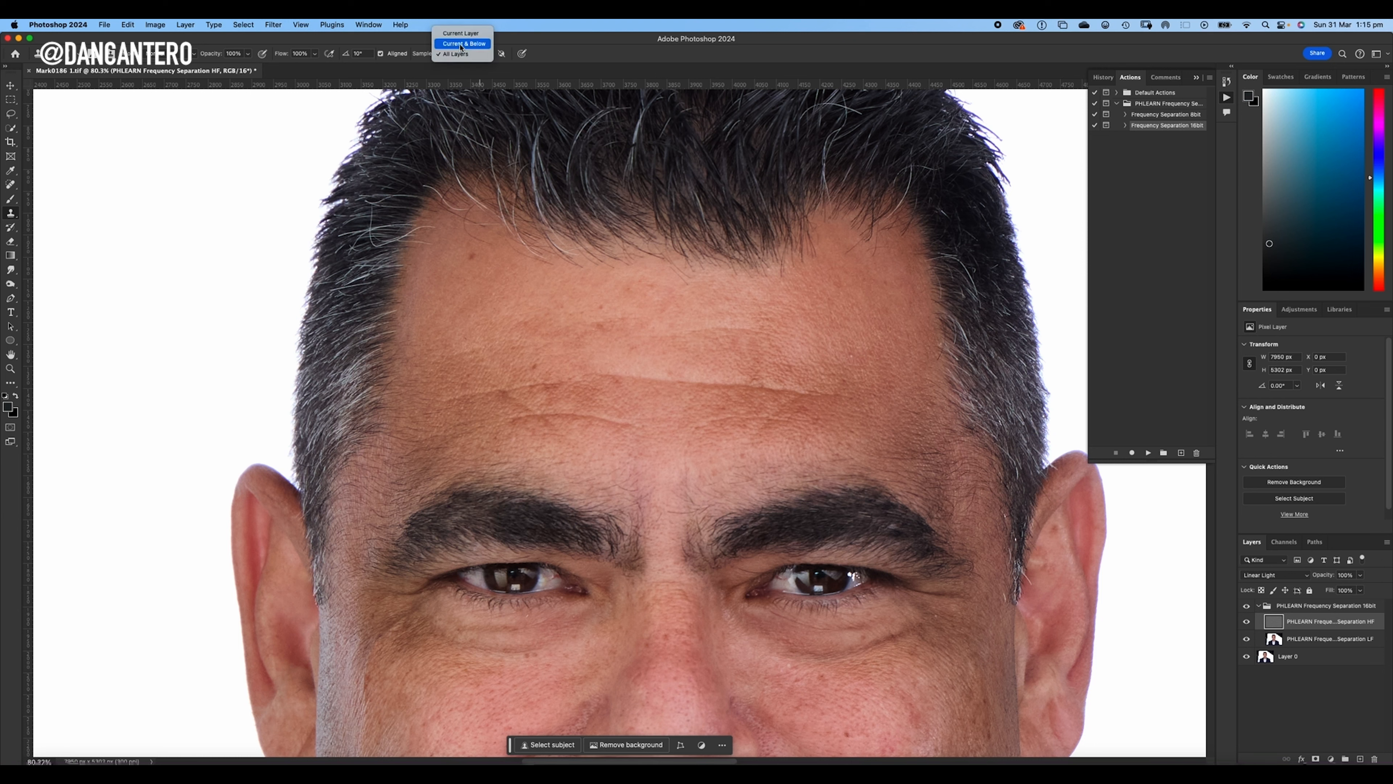
{"action": "left_click", "coordinate": [465, 34]}
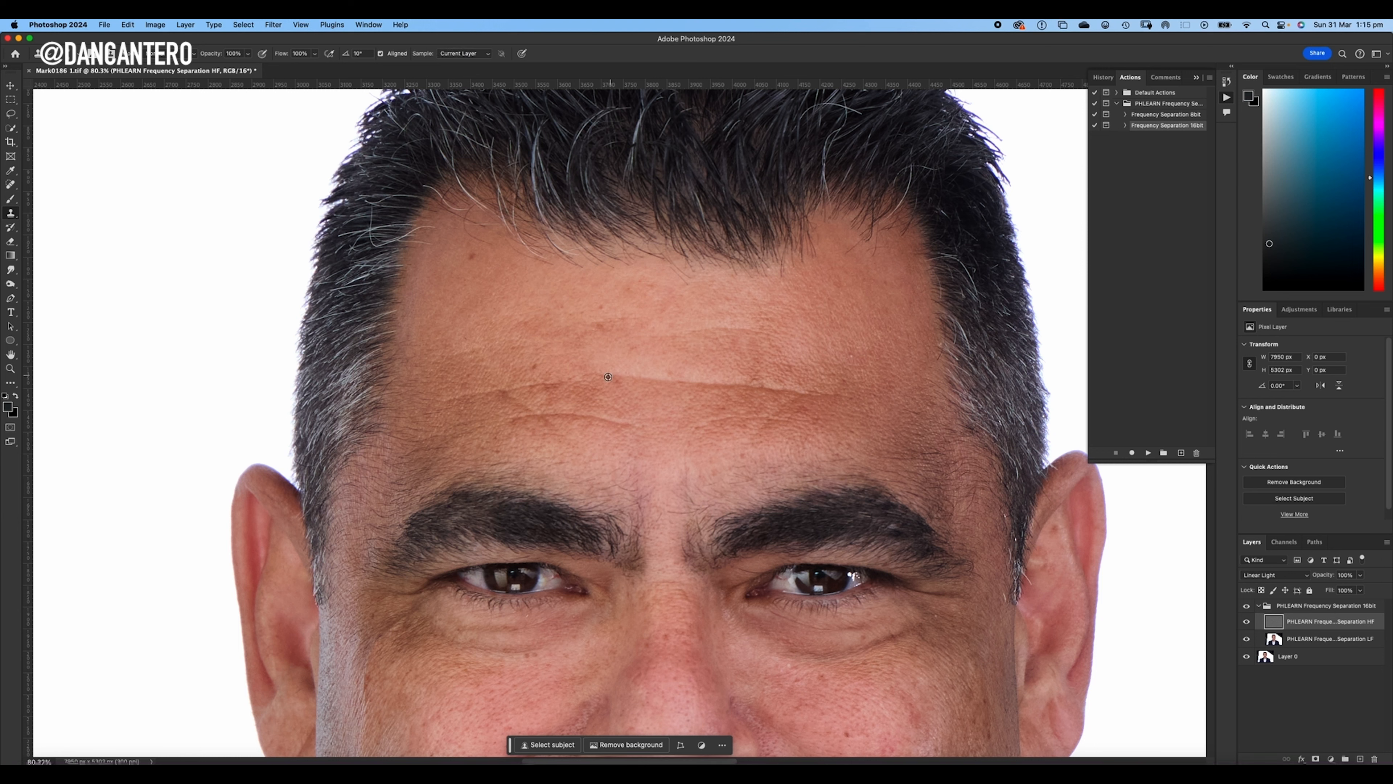
- Clone clean skin texture over the fine lines and spots on the image-right half of the forehead
{"action": "scroll", "coordinate": [611, 374], "scroll_direction": "up", "scroll_amount": 3}
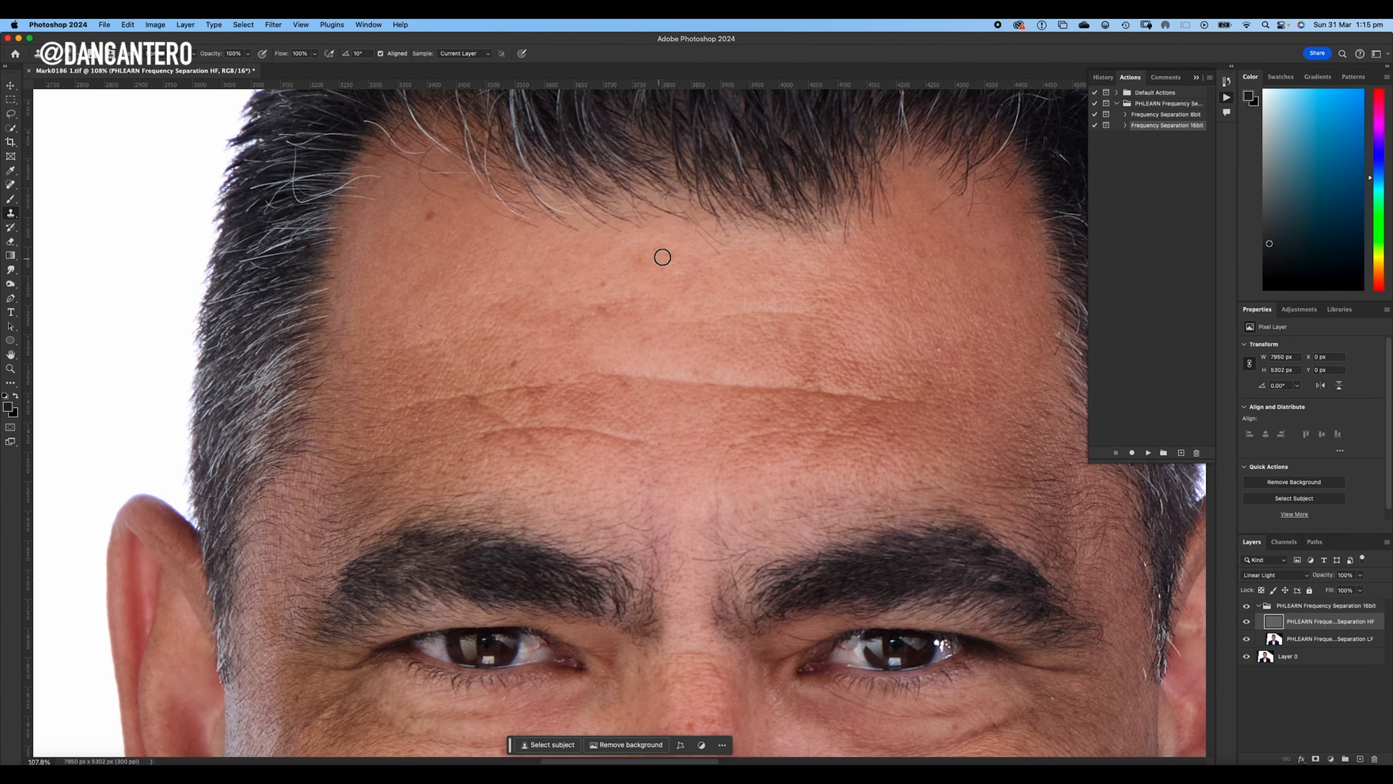
{"action": "left_click_drag", "start_coordinate": [742, 351], "coordinate": [685, 328]}
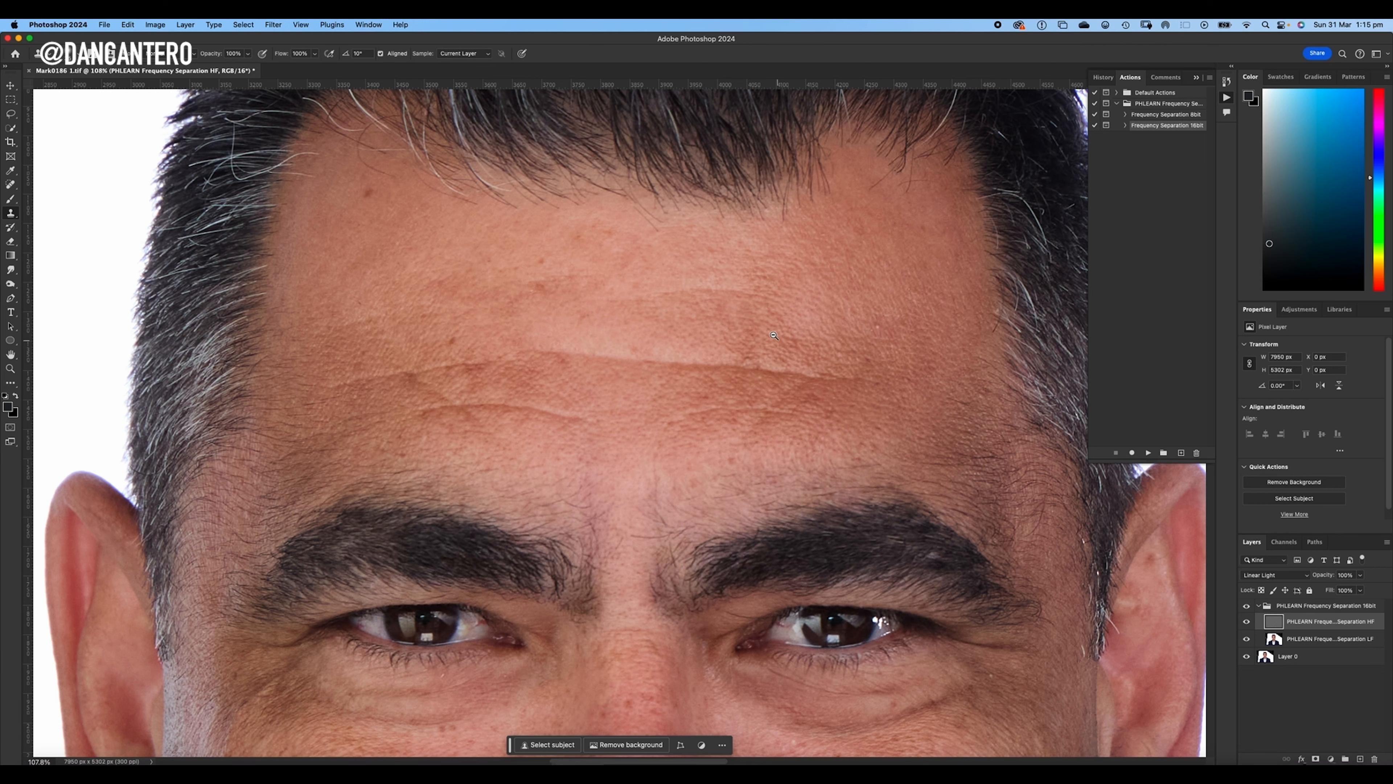
{"action": "mouse_move", "coordinate": [774, 335]}
{"action": "left_mouse_down"}
{"action": "mouse_move", "coordinate": [789, 328]}
{"action": "mouse_move", "coordinate": [761, 355]}
{"action": "left_mouse_up"}
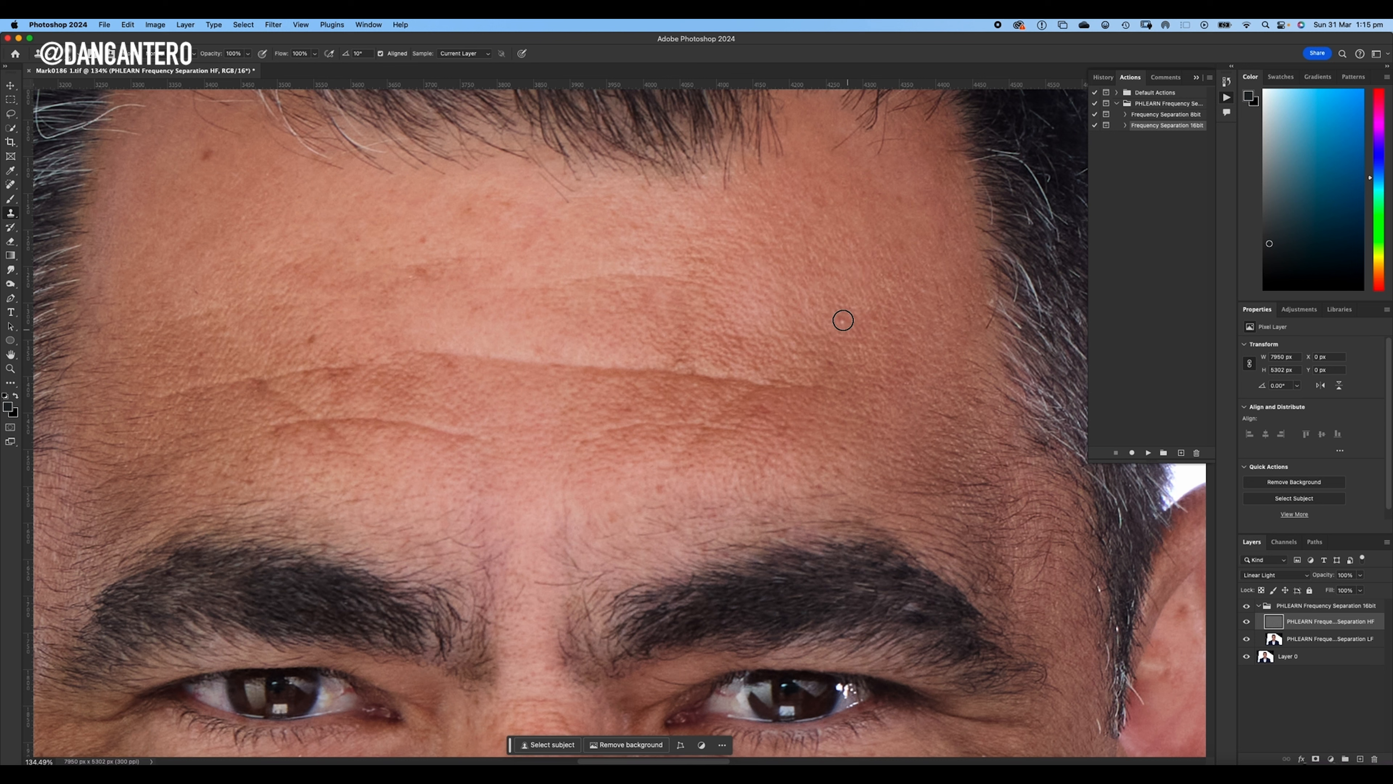
{"action": "left_click_drag", "start_coordinate": [843, 321], "coordinate": [842, 326]}
{"action": "scroll", "coordinate": [777, 367], "scroll_direction": "down", "scroll_amount": 5}
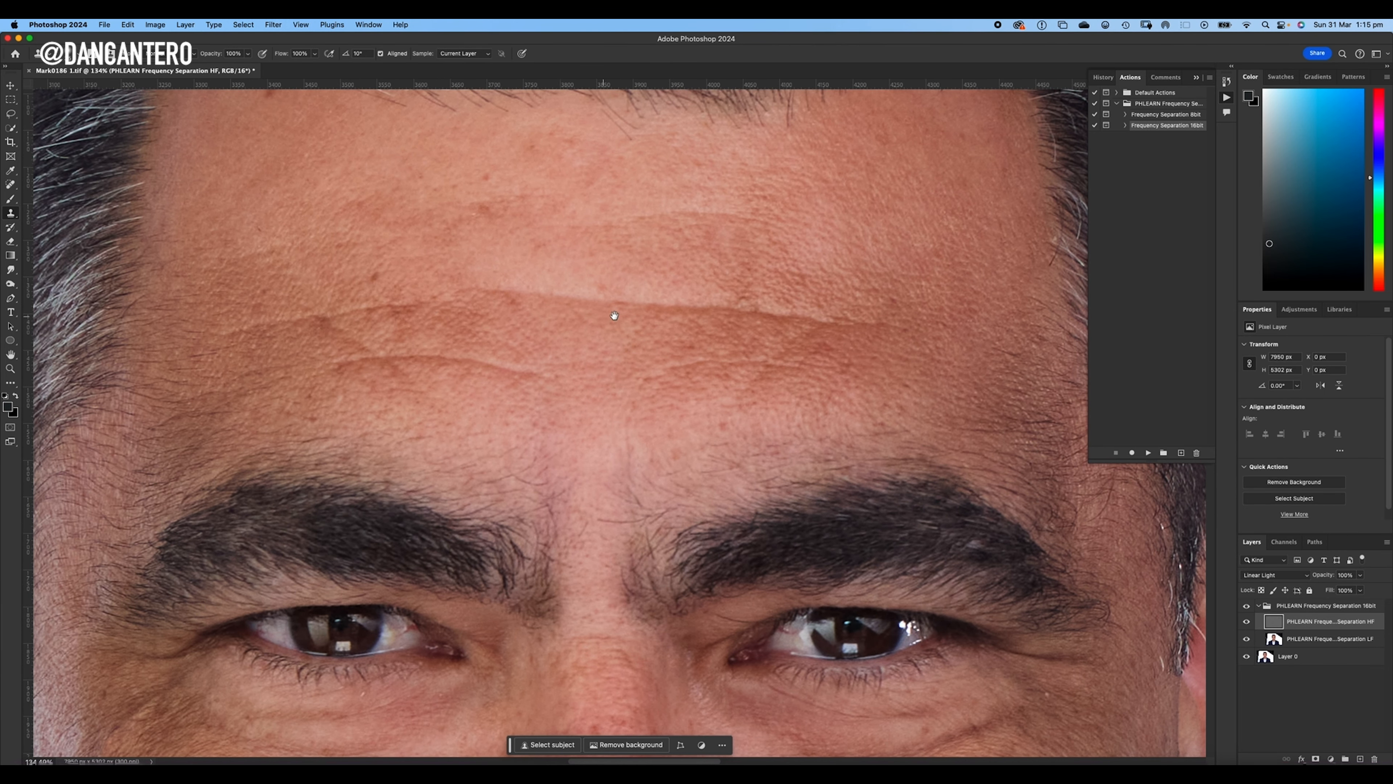
- Clone clean skin texture over the small spots on the image-left half of the forehead
{"action": "left_click_drag", "start_coordinate": [596, 319], "coordinate": [710, 434]}
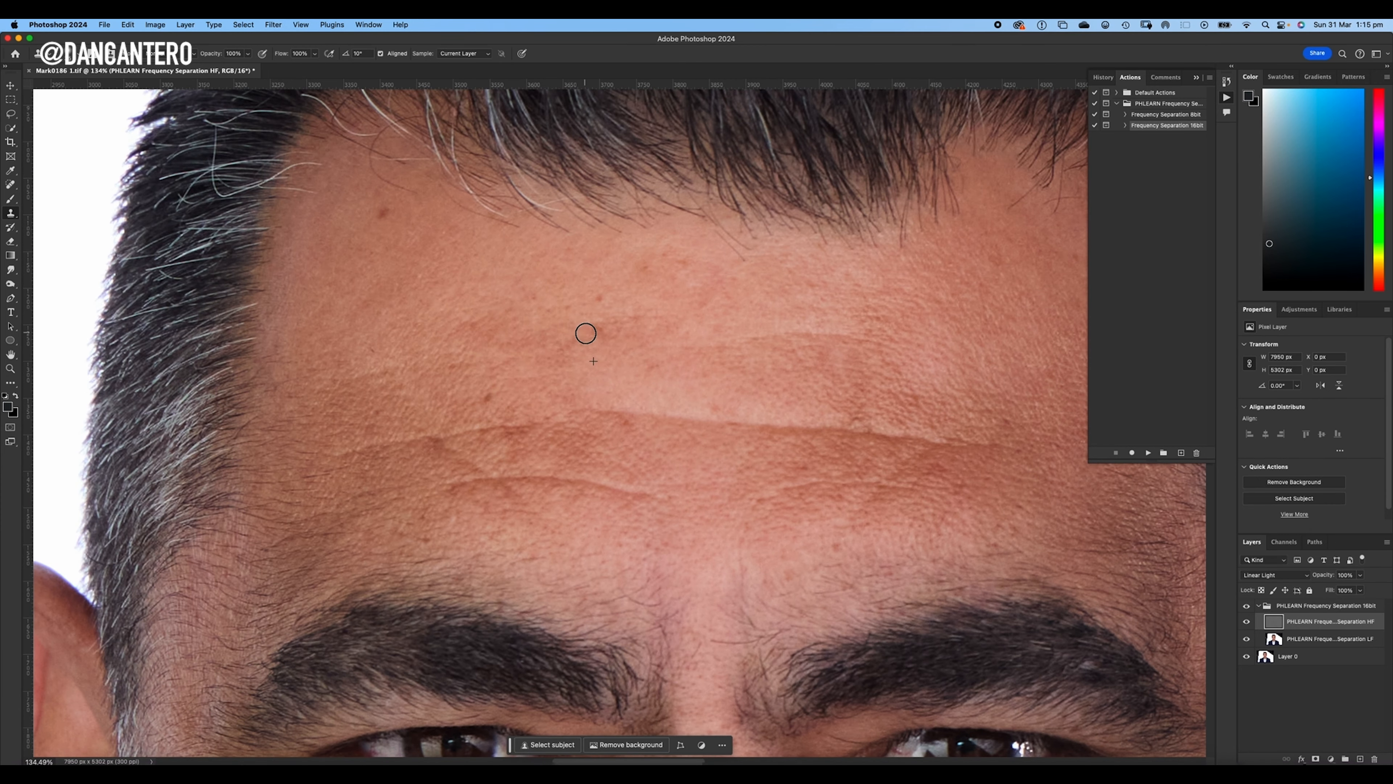
{"action": "left_click_drag", "start_coordinate": [669, 372], "coordinate": [704, 341]}
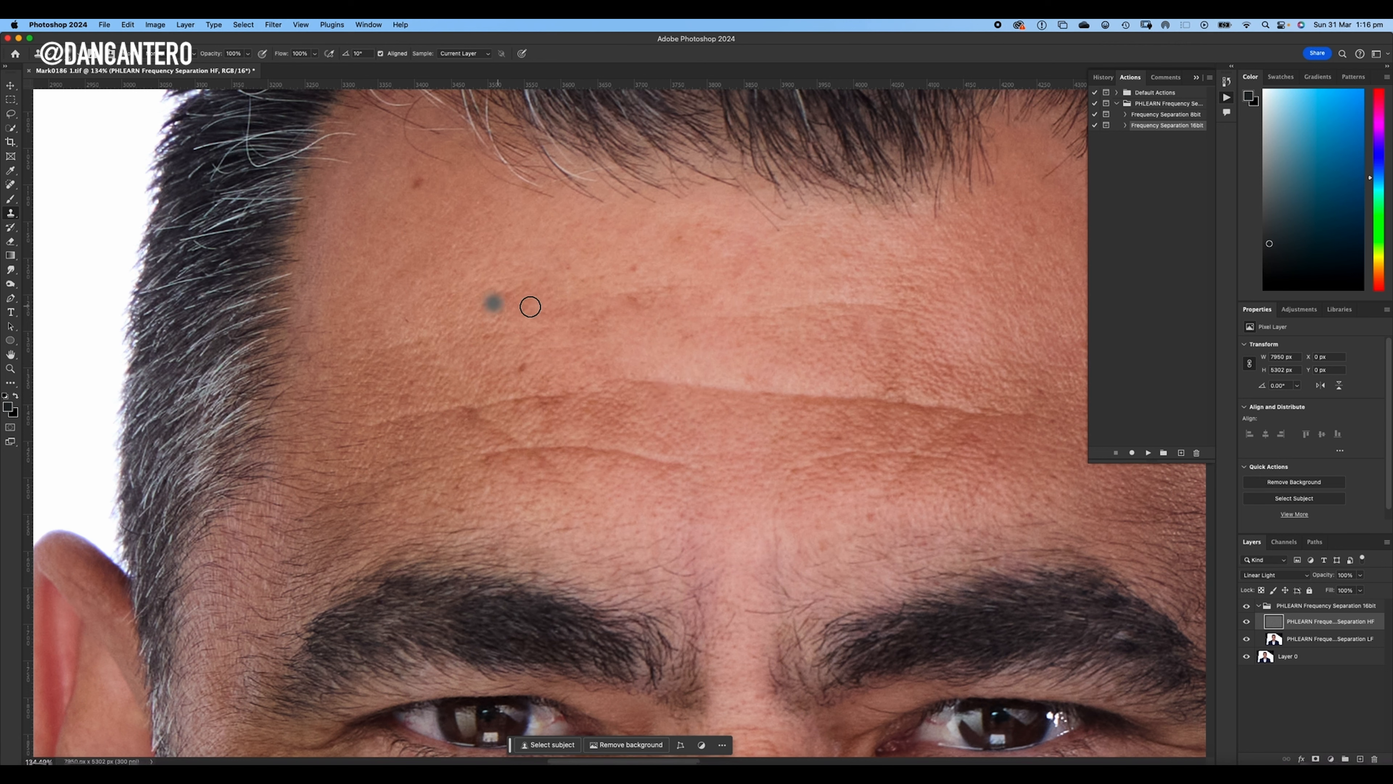
{"action": "left_click_drag", "start_coordinate": [686, 351], "coordinate": [700, 339]}
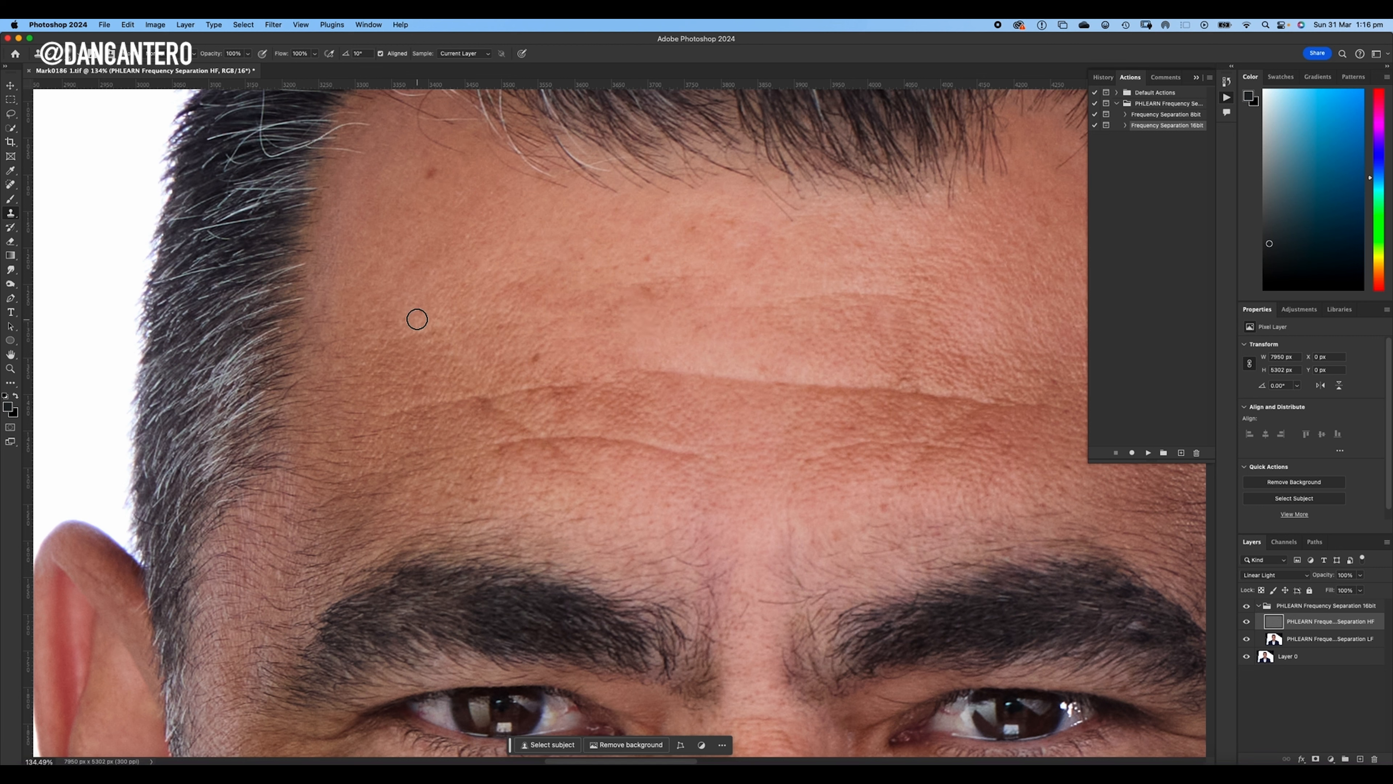
- Retouch the texture across the middle of the forehead with the Clone Stamp
{"action": "mouse_move", "coordinate": [727, 324]}
{"action": "left_mouse_down"}
{"action": "mouse_move", "coordinate": [585, 328]}
{"action": "mouse_move", "coordinate": [709, 333]}
{"action": "mouse_move", "coordinate": [672, 336]}
{"action": "left_mouse_up"}
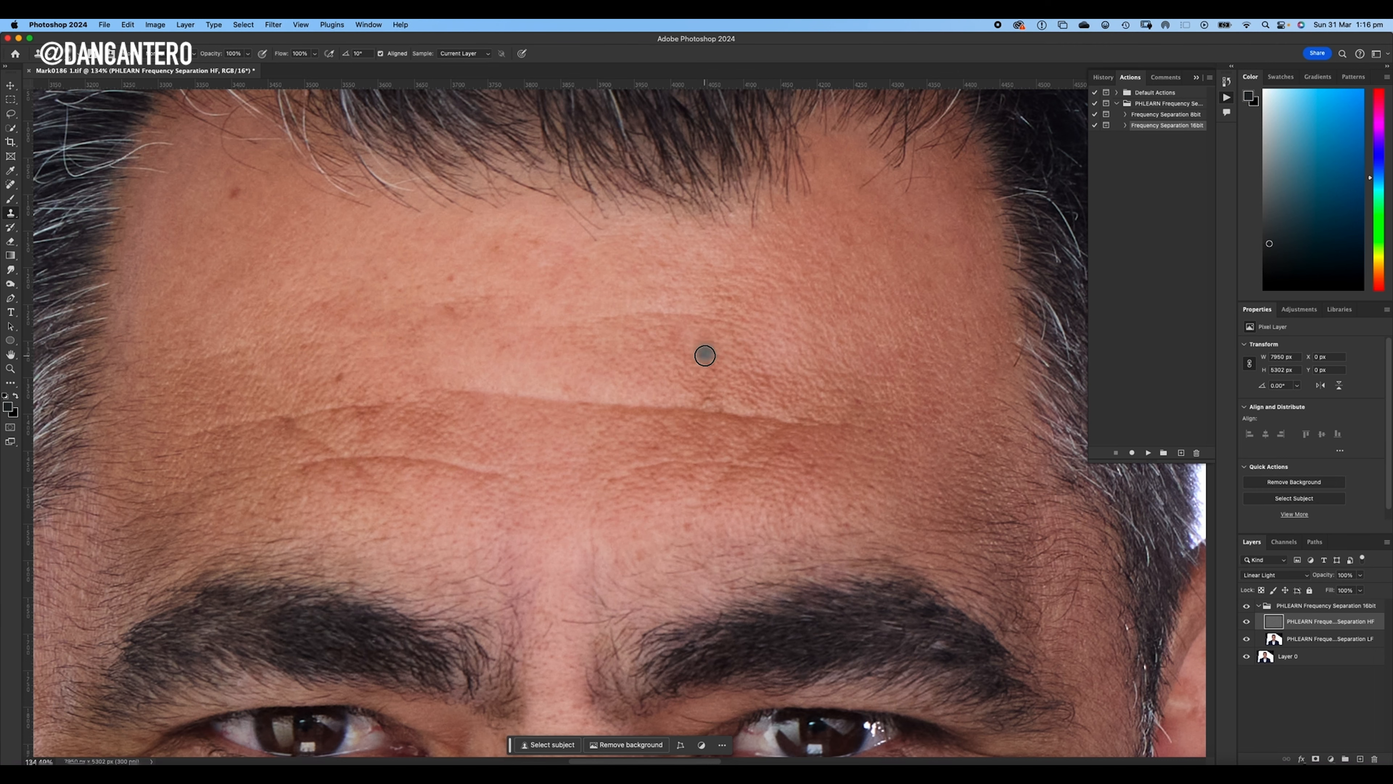
{"action": "scroll", "coordinate": [684, 314], "scroll_direction": "up", "scroll_amount": 3}
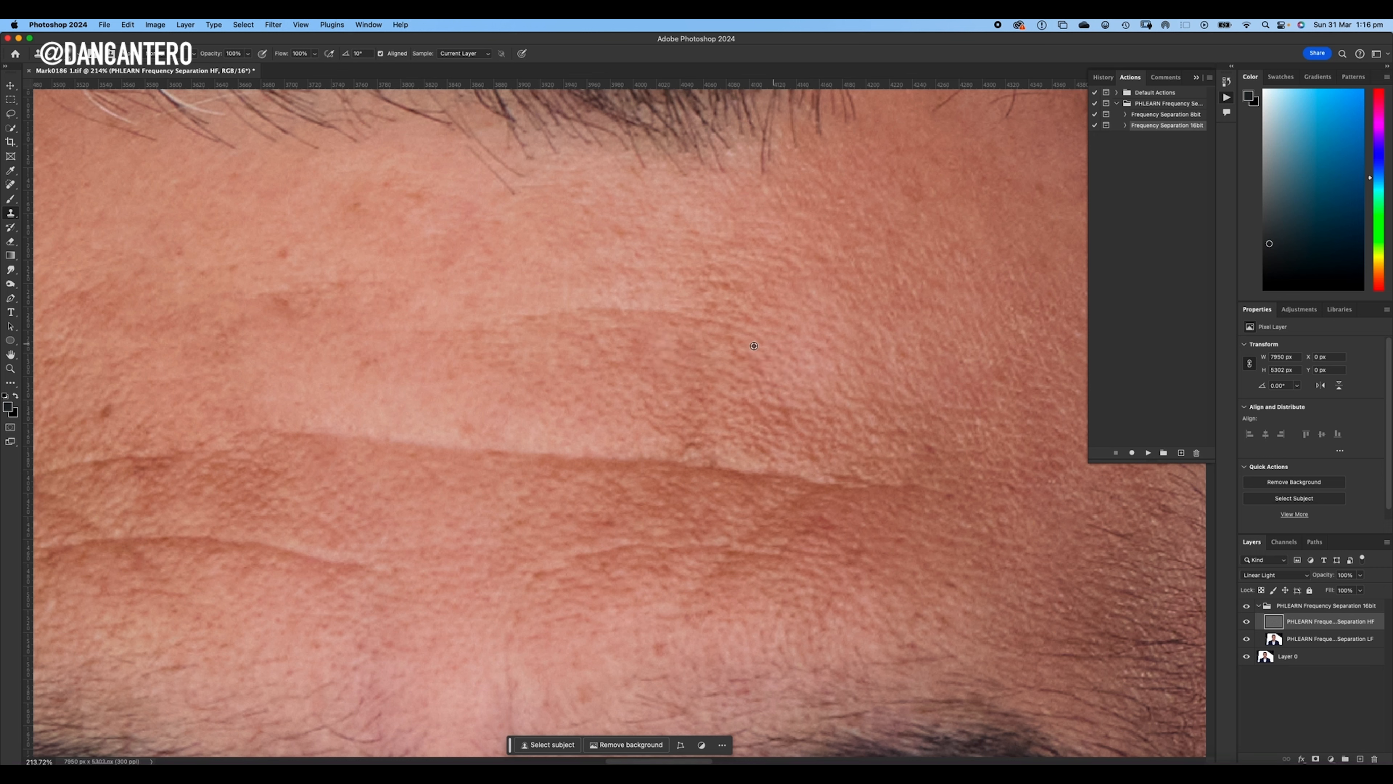
{"action": "scroll", "coordinate": [790, 307], "scroll_direction": "down", "scroll_amount": 5}
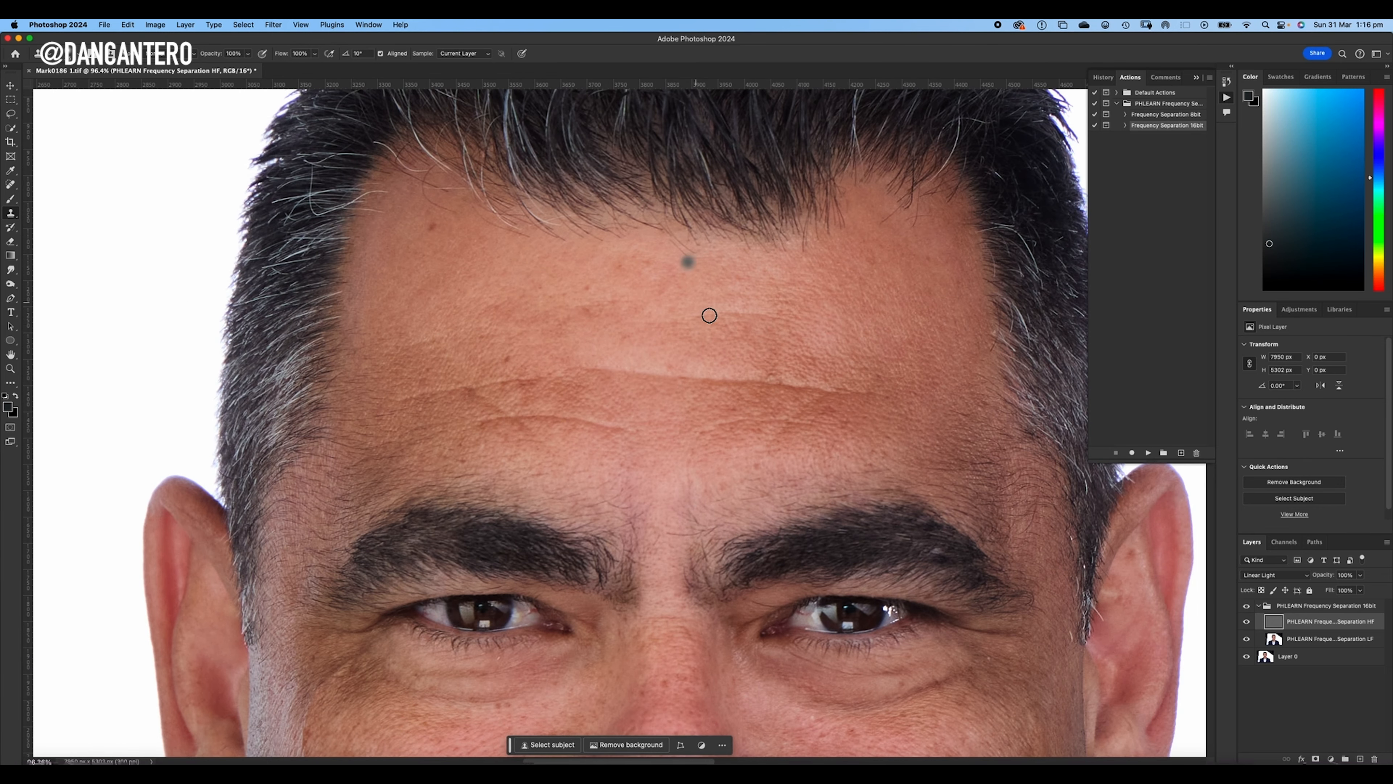
{"action": "scroll", "coordinate": [711, 319], "scroll_direction": "up", "scroll_amount": 2}
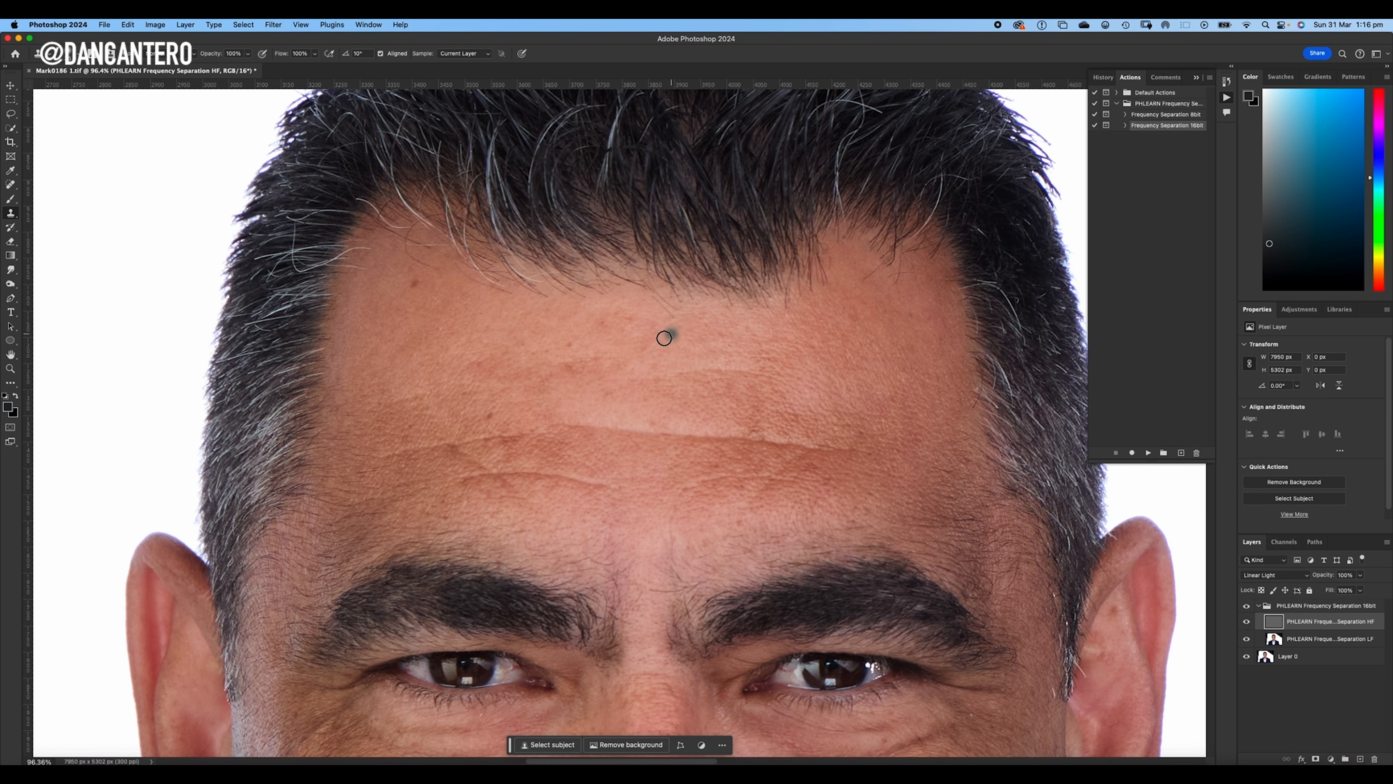
{"action": "scroll", "coordinate": [728, 389], "scroll_direction": "down", "scroll_amount": 3}
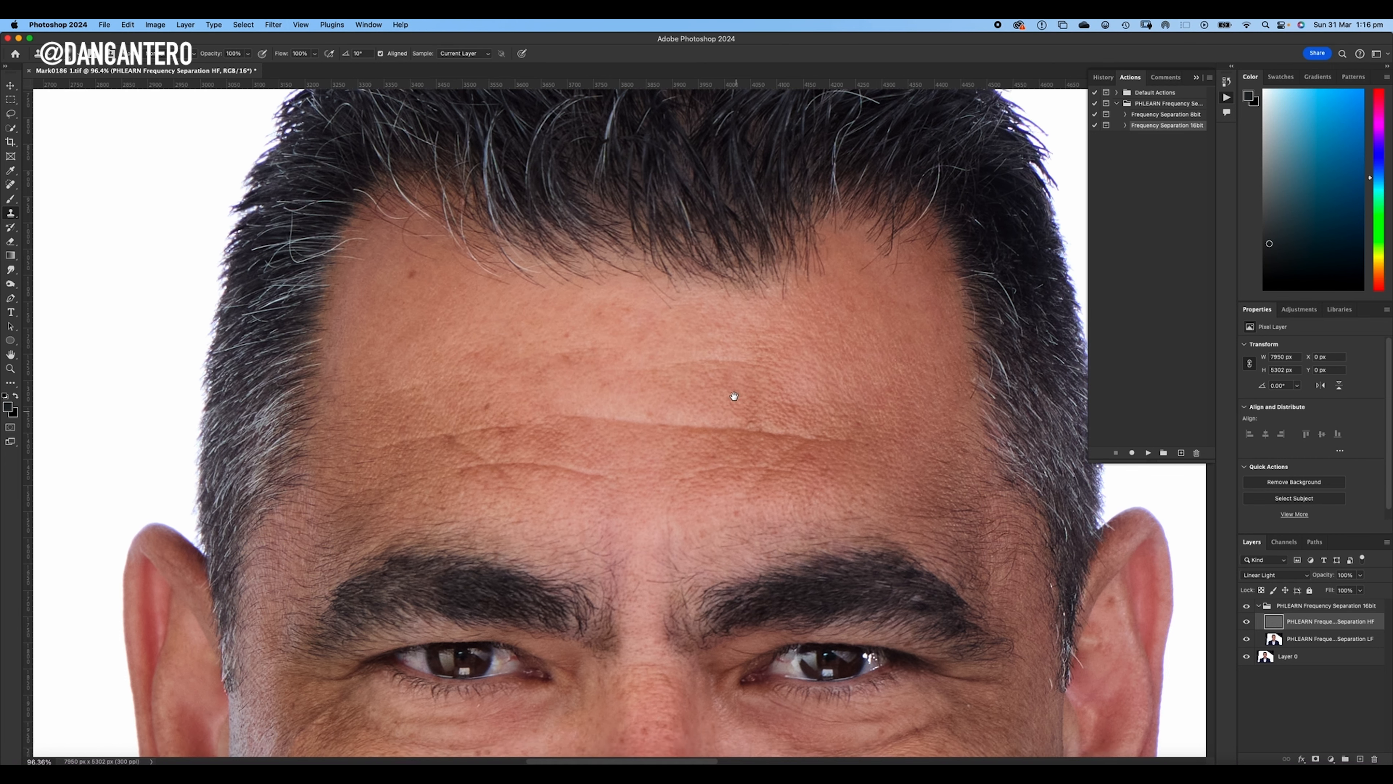
- Clone clean skin texture over the blemishes on the image-left cheek, down to the smile line
{"action": "scroll", "coordinate": [702, 432], "scroll_direction": "down", "scroll_amount": 5}
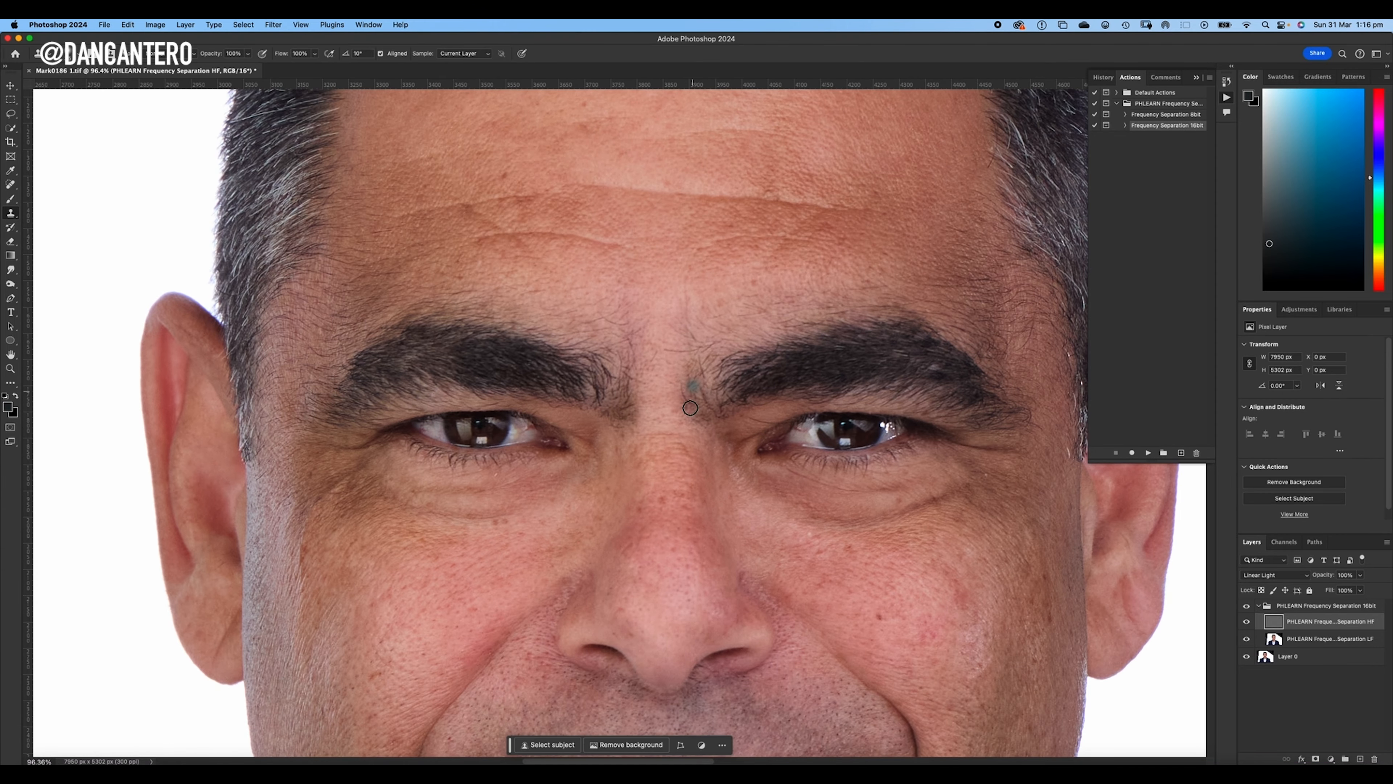
{"action": "scroll", "coordinate": [703, 380], "scroll_direction": "down", "scroll_amount": 1}
{"action": "scroll", "coordinate": [704, 358], "scroll_direction": "down", "scroll_amount": 3}
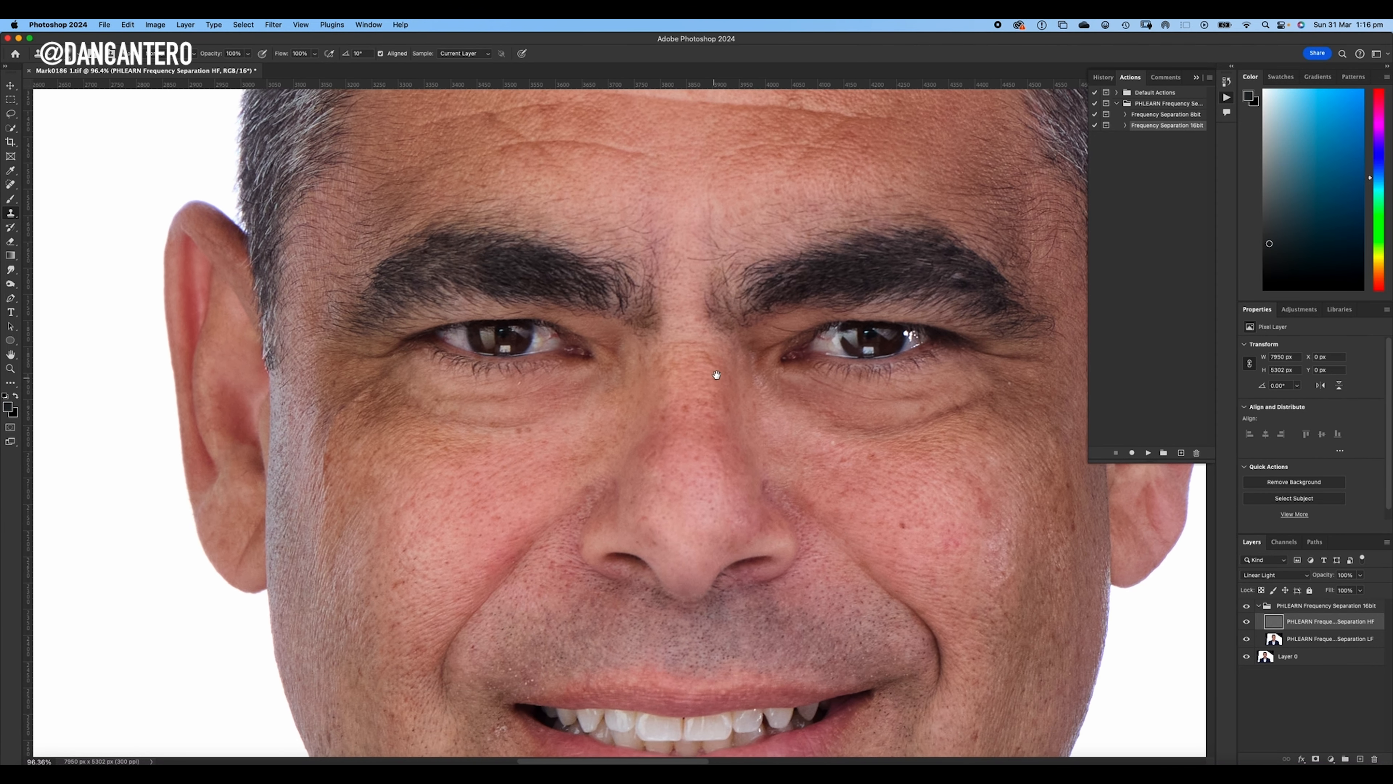
{"action": "mouse_move", "coordinate": [631, 454]}
{"action": "left_mouse_down"}
{"action": "mouse_move", "coordinate": [672, 456]}
{"action": "mouse_move", "coordinate": [680, 442]}
{"action": "mouse_move", "coordinate": [650, 457]}
{"action": "mouse_move", "coordinate": [703, 386]}
{"action": "mouse_move", "coordinate": [739, 371]}
{"action": "left_mouse_up"}
{"action": "scroll", "coordinate": [602, 418], "scroll_direction": "up", "scroll_amount": 2}
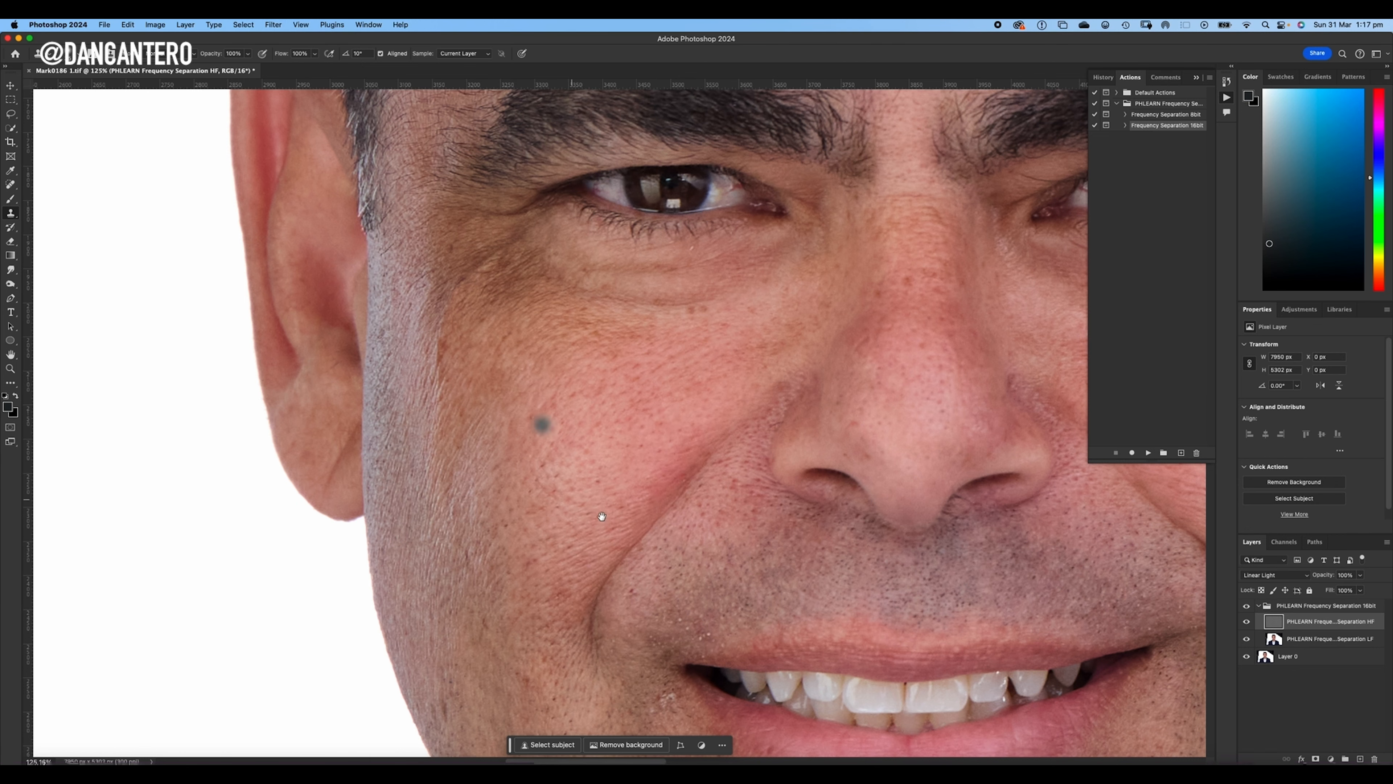
{"action": "scroll", "coordinate": [549, 439], "scroll_direction": "down", "scroll_amount": 3}
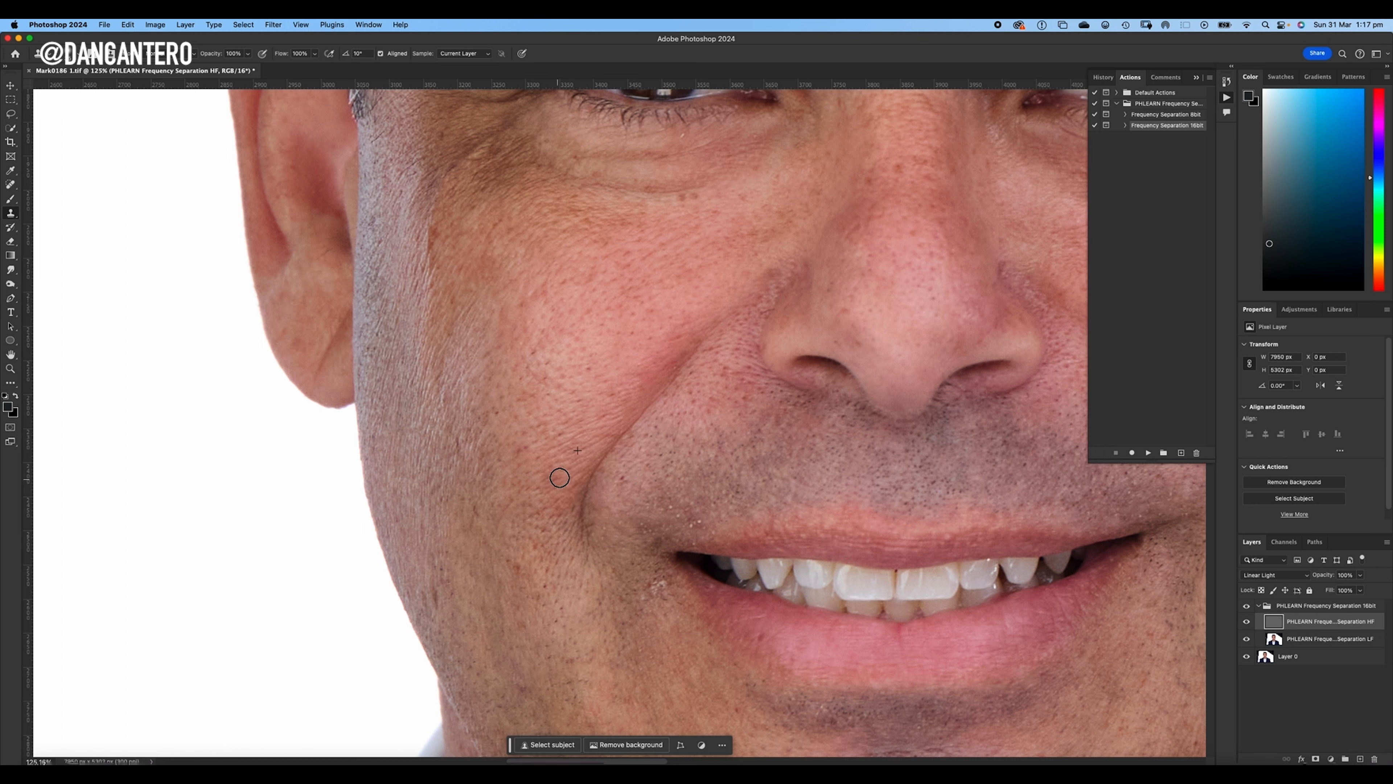
{"action": "left_click", "coordinate": [622, 478]}
{"action": "left_click", "coordinate": [540, 482], "text": "alt"}
{"action": "left_click", "coordinate": [518, 451]}
{"action": "left_click", "coordinate": [547, 577], "text": "alt"}
{"action": "scroll", "coordinate": [494, 461], "scroll_direction": "up", "scroll_amount": 4}
{"action": "scroll", "coordinate": [494, 395], "scroll_direction": "down", "scroll_amount": 2}
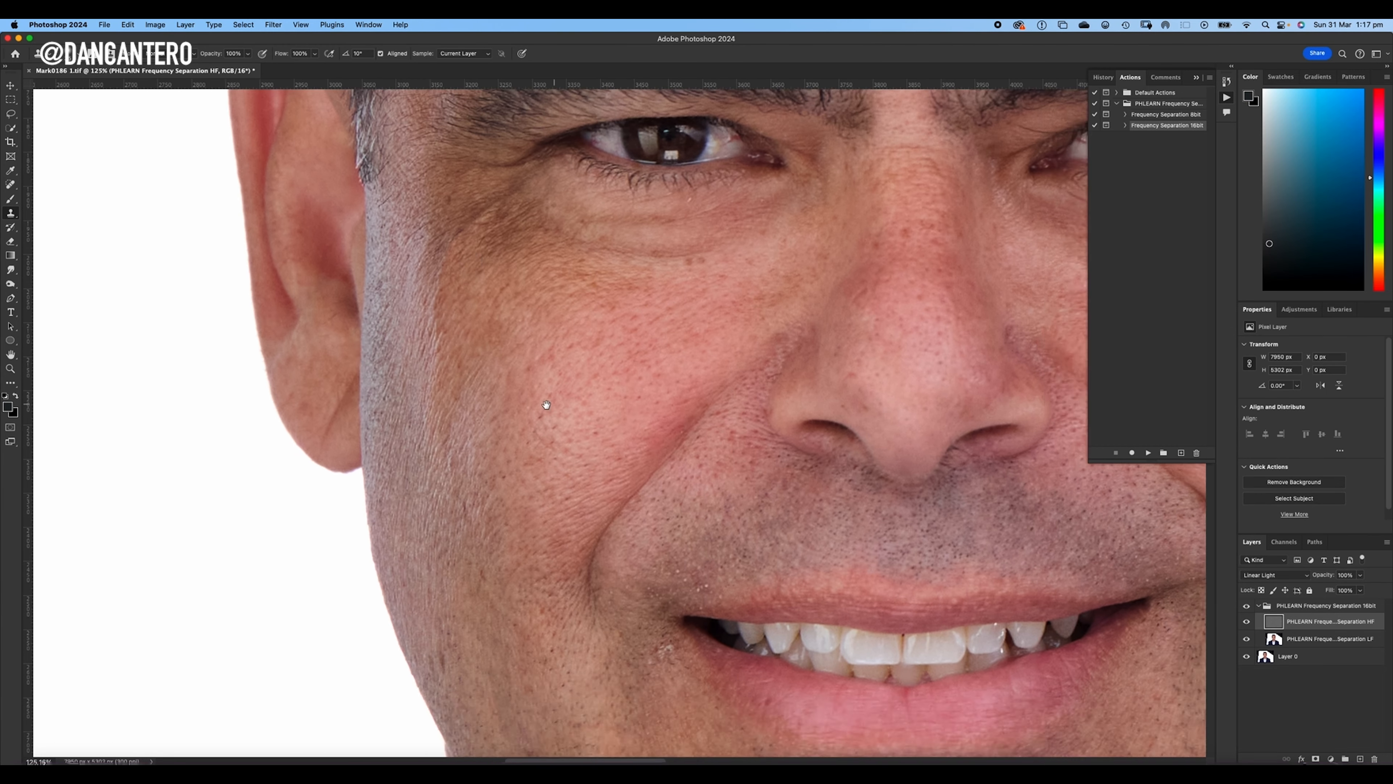
- Clone clean skin texture over the small spots under the image-right eye and on the image-right cheek
{"action": "scroll", "coordinate": [522, 435], "scroll_direction": "up", "scroll_amount": 5}
{"action": "scroll", "coordinate": [522, 439], "scroll_direction": "right", "scroll_amount": 10}
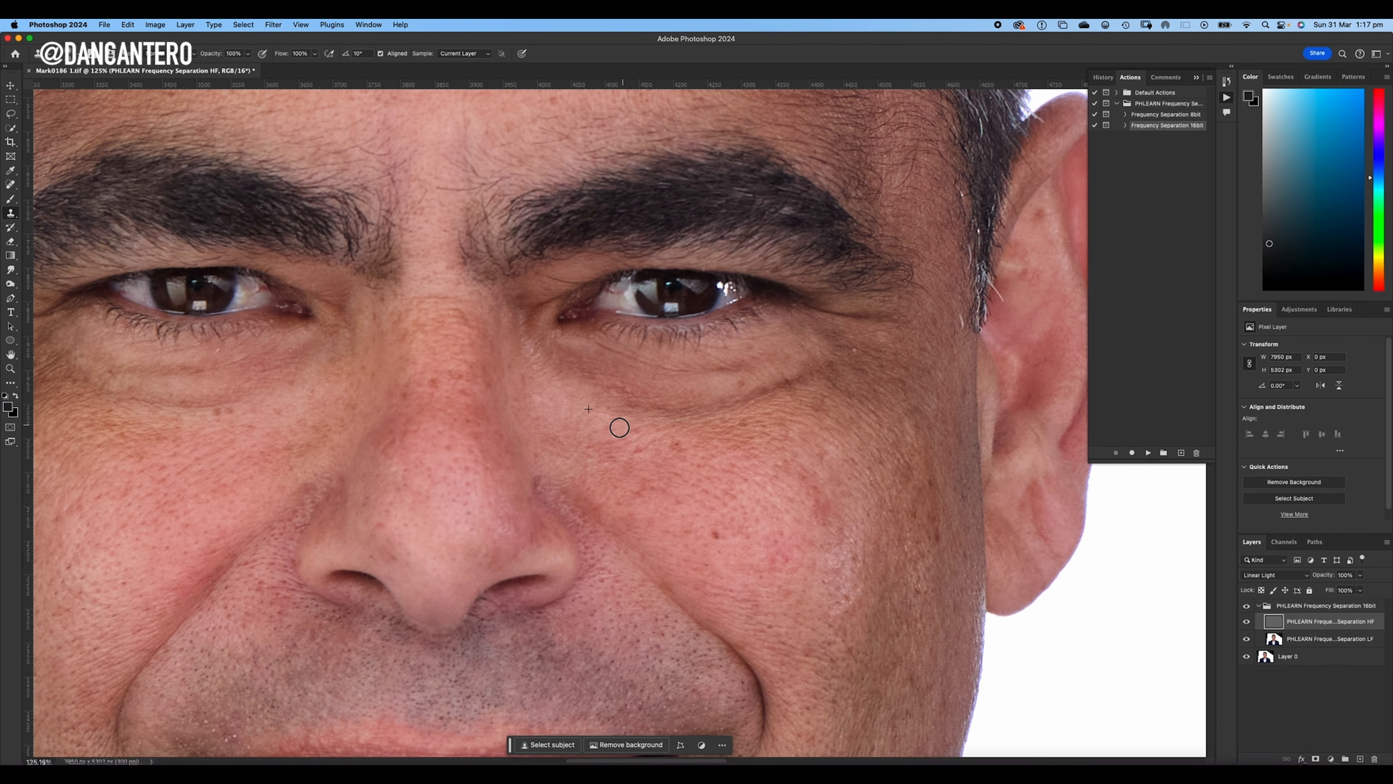
{"action": "scroll", "coordinate": [700, 445], "scroll_direction": "down", "scroll_amount": 1}
{"action": "scroll", "coordinate": [699, 445], "scroll_direction": "right", "scroll_amount": 3}
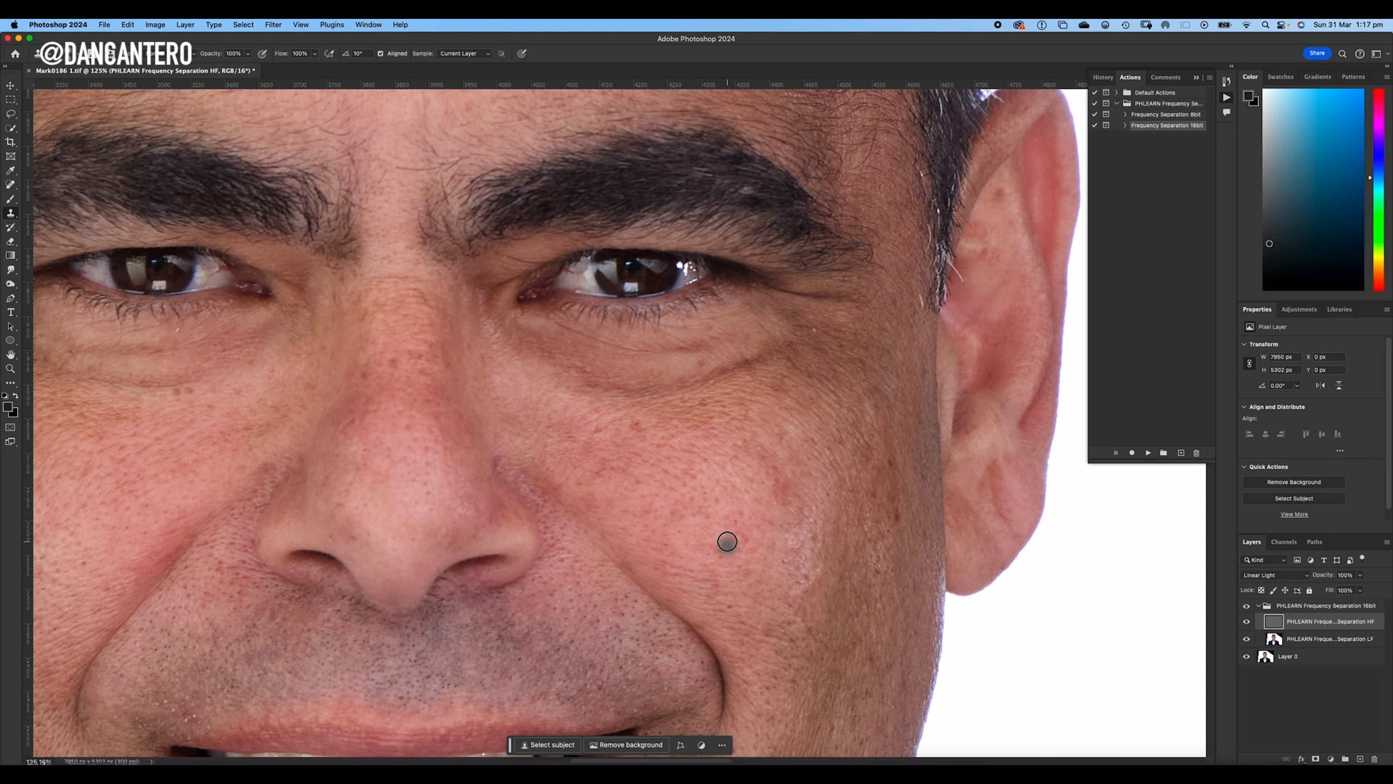
{"action": "left_click_drag", "start_coordinate": [768, 476], "coordinate": [769, 337]}
{"action": "scroll", "coordinate": [770, 336], "scroll_direction": "down", "scroll_amount": 2}
{"action": "scroll", "coordinate": [770, 337], "scroll_direction": "right", "scroll_amount": 2}
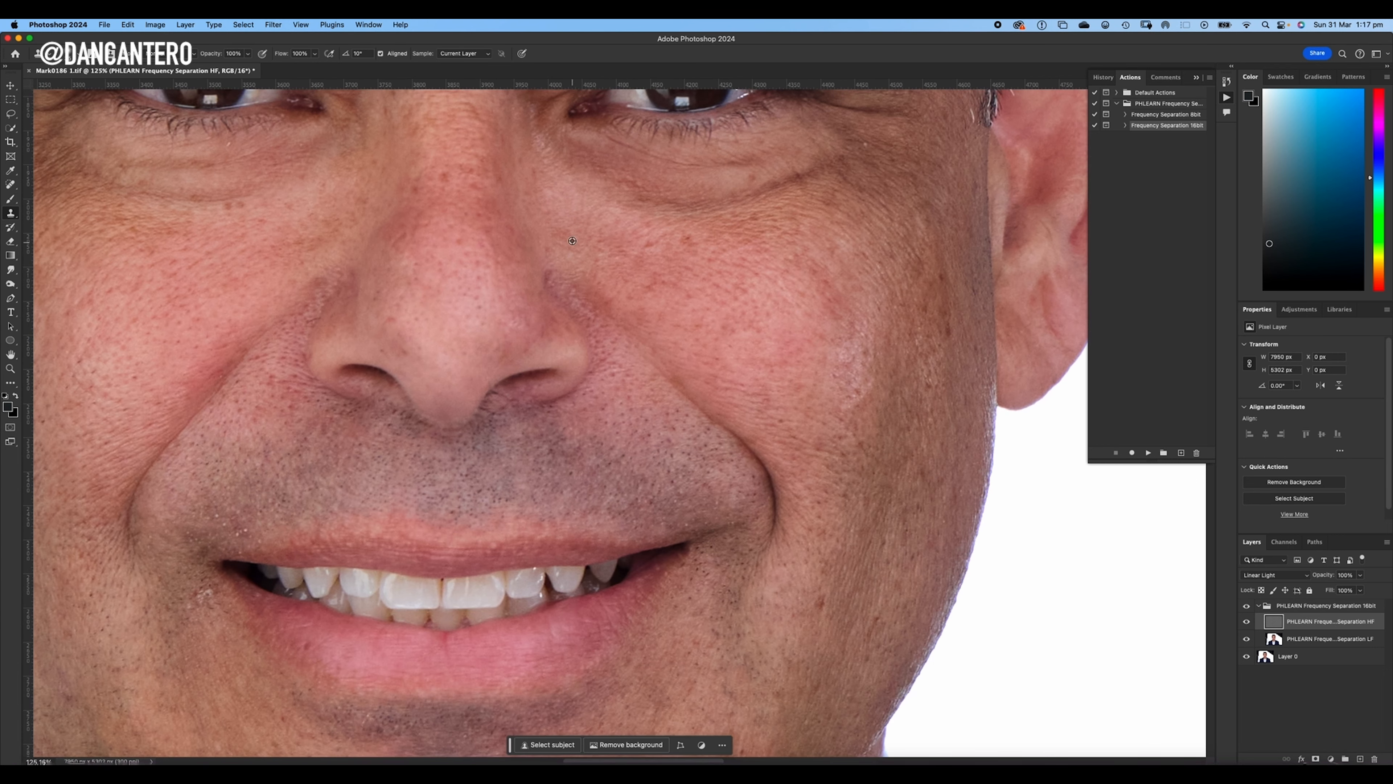
{"action": "scroll", "coordinate": [553, 274], "scroll_direction": "down", "scroll_amount": 4}
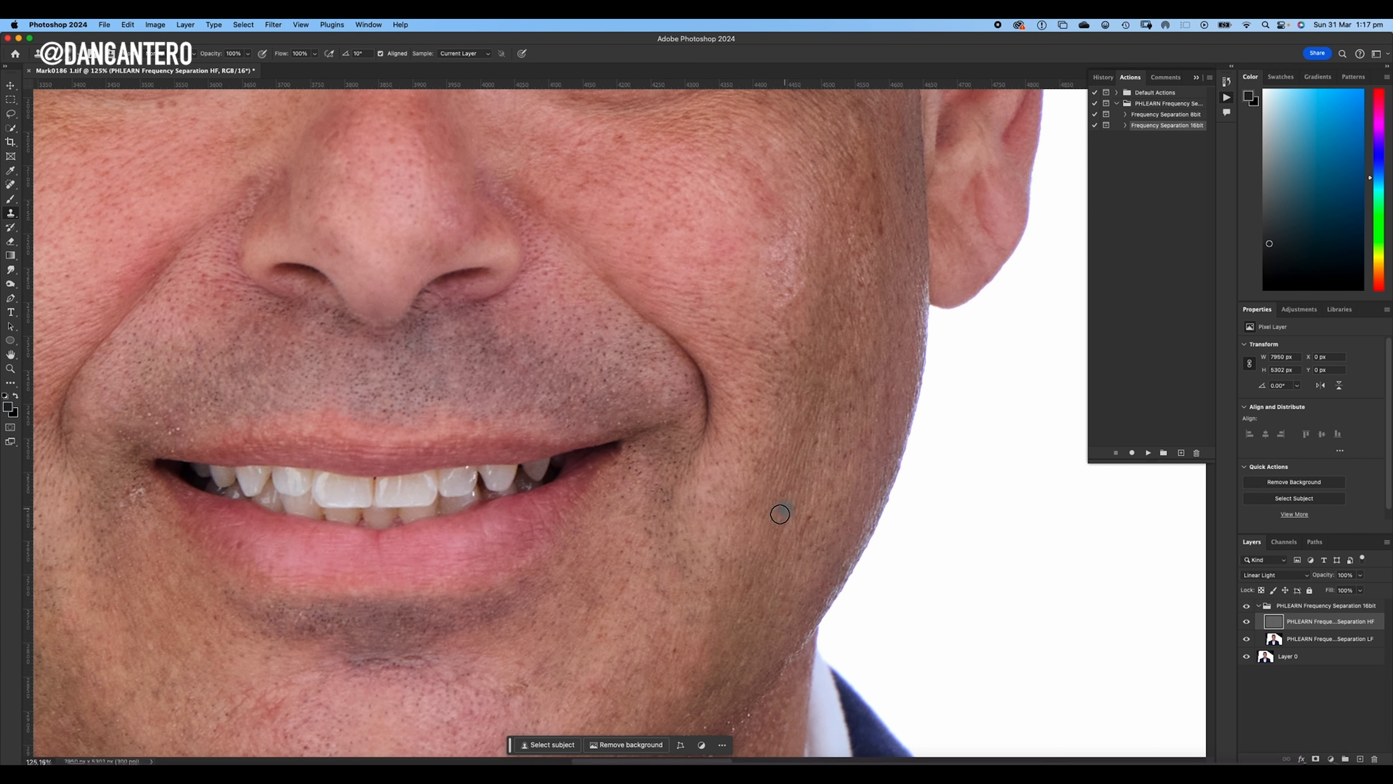
- Clone clean skin texture over the blemishes and dark spots across the chin
{"action": "scroll", "coordinate": [777, 513], "scroll_direction": "down", "scroll_amount": 6}
{"action": "scroll", "coordinate": [777, 513], "scroll_direction": "left", "scroll_amount": 2}
{"action": "scroll", "coordinate": [687, 451], "scroll_direction": "left", "scroll_amount": 2}
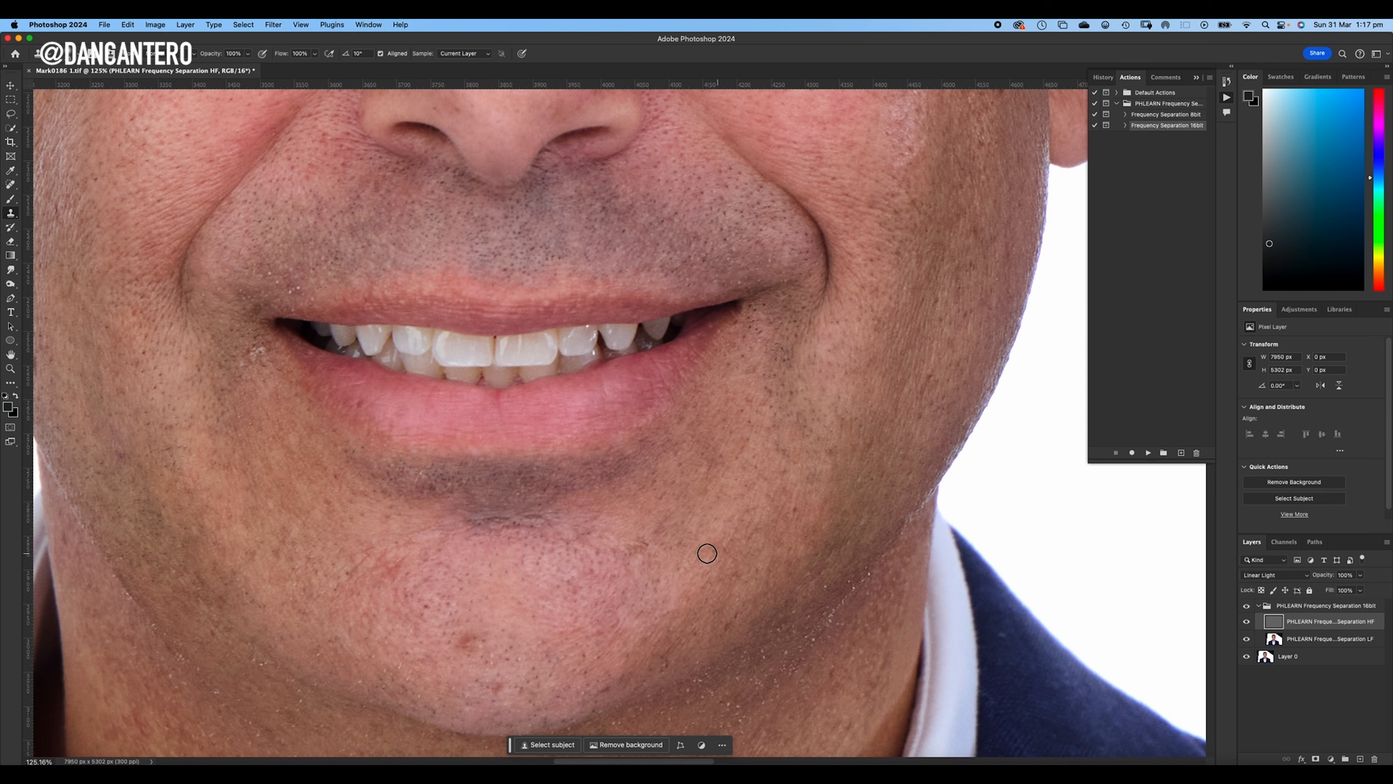
{"action": "left_click_drag", "start_coordinate": [718, 535], "coordinate": [806, 490]}
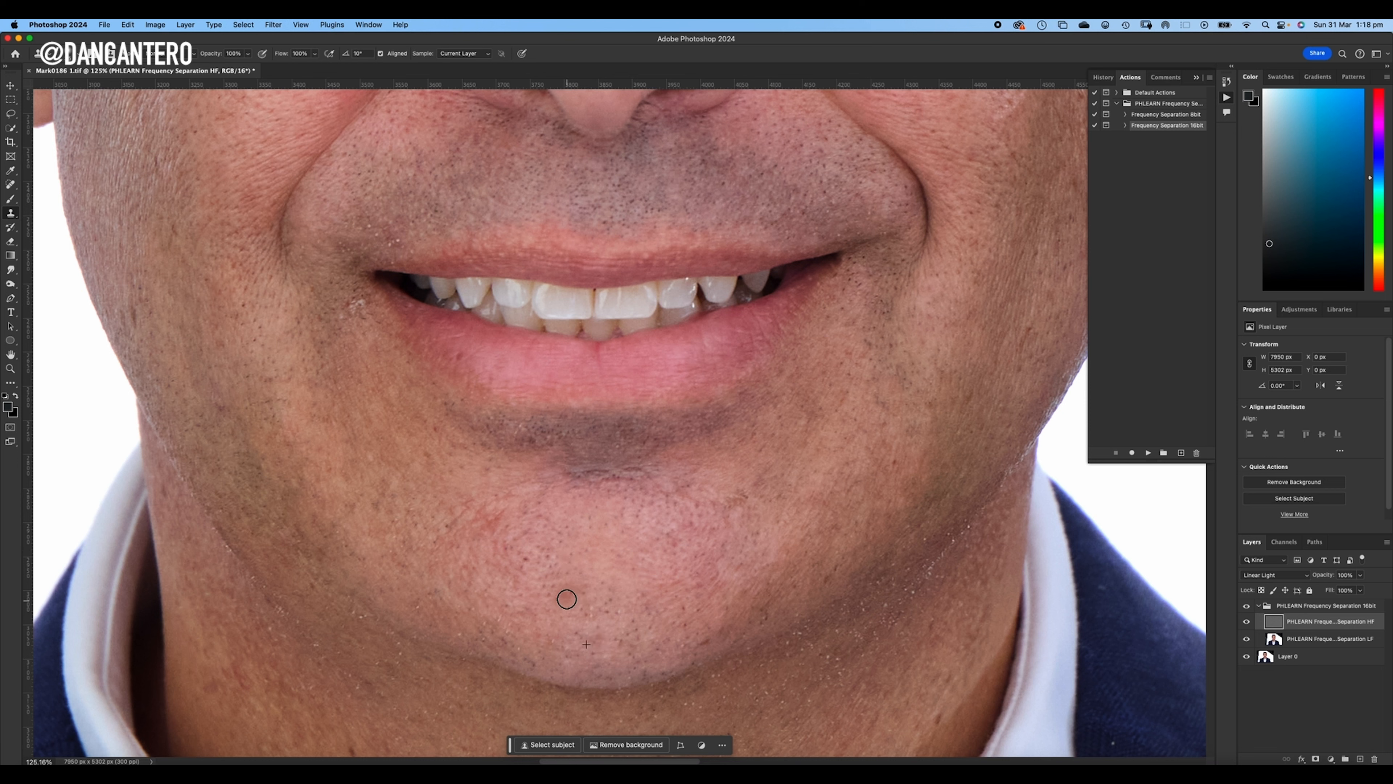
{"action": "left_click", "coordinate": [513, 522], "text": "alt"}
{"action": "mouse_move", "coordinate": [500, 515]}
{"action": "left_mouse_down"}
{"action": "mouse_move", "coordinate": [551, 550]}
{"action": "mouse_move", "coordinate": [523, 534]}
{"action": "left_mouse_up"}
{"action": "left_click", "coordinate": [549, 549], "text": "alt"}
{"action": "left_click", "coordinate": [750, 497]}
{"action": "left_click", "coordinate": [769, 515], "text": "alt"}
{"action": "left_click", "coordinate": [751, 511]}
{"action": "left_click", "coordinate": [688, 572], "text": "alt"}
{"action": "left_click", "coordinate": [686, 531]}
- Clone out the bright specks around the image-left corner of the mouth
{"action": "left_click_drag", "start_coordinate": [658, 473], "coordinate": [834, 523]}
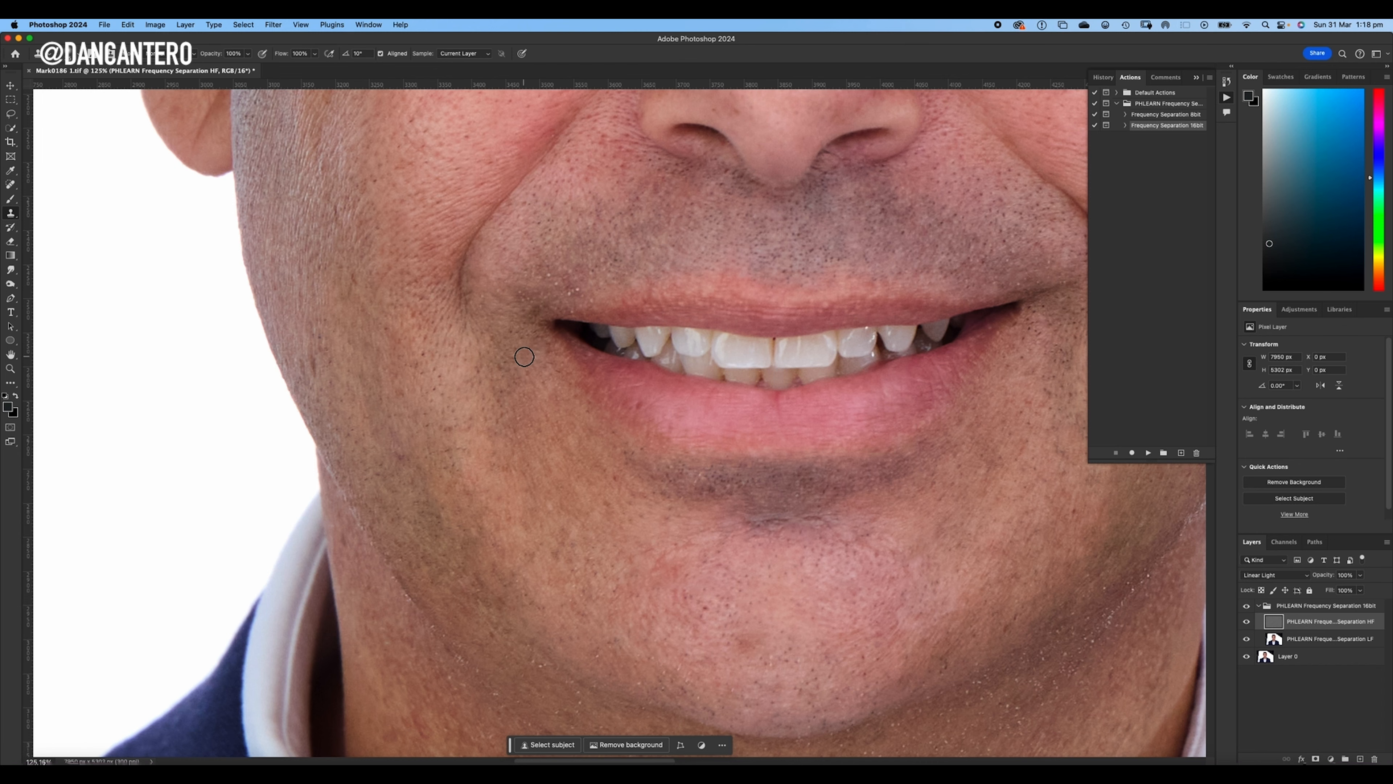
{"action": "scroll", "coordinate": [607, 295], "scroll_direction": "up", "scroll_amount": 2}
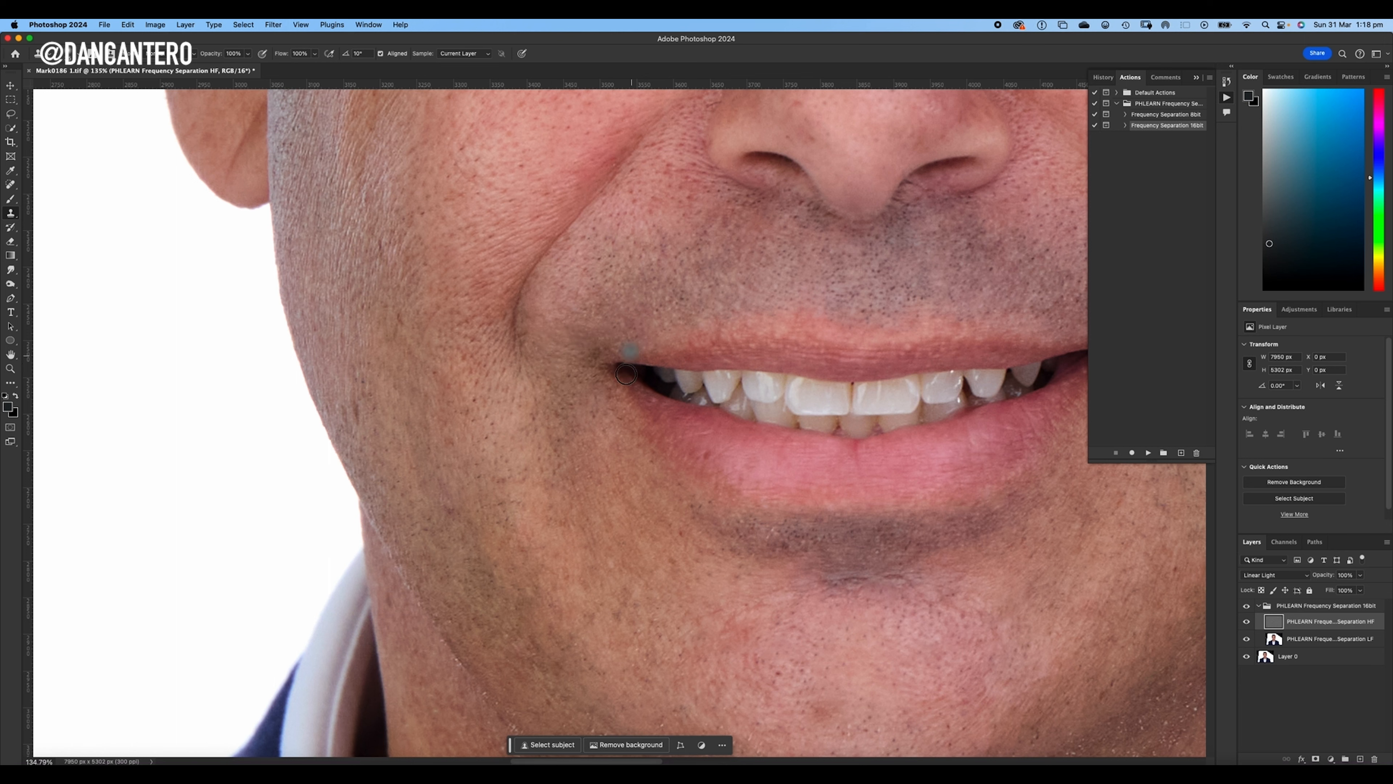
{"action": "scroll", "coordinate": [658, 297], "scroll_direction": "down", "scroll_amount": 3}
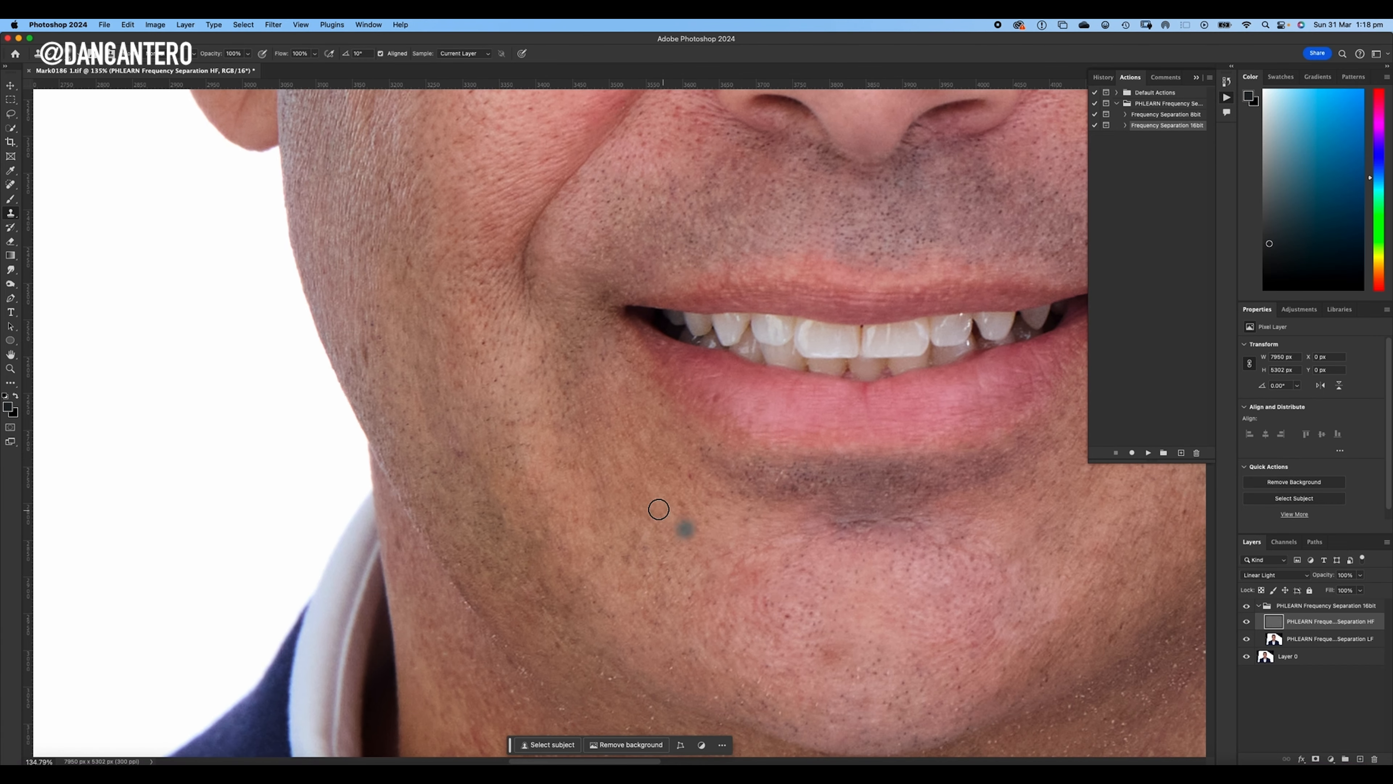
- Clone clean skin texture over the stubble spots between the lower lip and the image-left side of the chin
{"action": "left_click", "coordinate": [764, 640], "text": "alt"}
{"action": "left_click", "coordinate": [787, 621]}
{"action": "left_click", "coordinate": [761, 605]}
{"action": "left_click", "coordinate": [749, 581]}
{"action": "left_click", "coordinate": [778, 598], "text": "alt"}
{"action": "left_click_drag", "start_coordinate": [763, 584], "coordinate": [749, 582]}
{"action": "left_click", "coordinate": [799, 492], "text": "alt"}
{"action": "left_click", "coordinate": [844, 565], "text": "alt"}
{"action": "left_click", "coordinate": [841, 525]}
- Compare the mouth and chin before and after retouching by toggling the visibility of the high-frequency layer and the frequency separation group
{"action": "left_click", "coordinate": [1246, 622]}
{"action": "left_click", "coordinate": [1247, 622]}
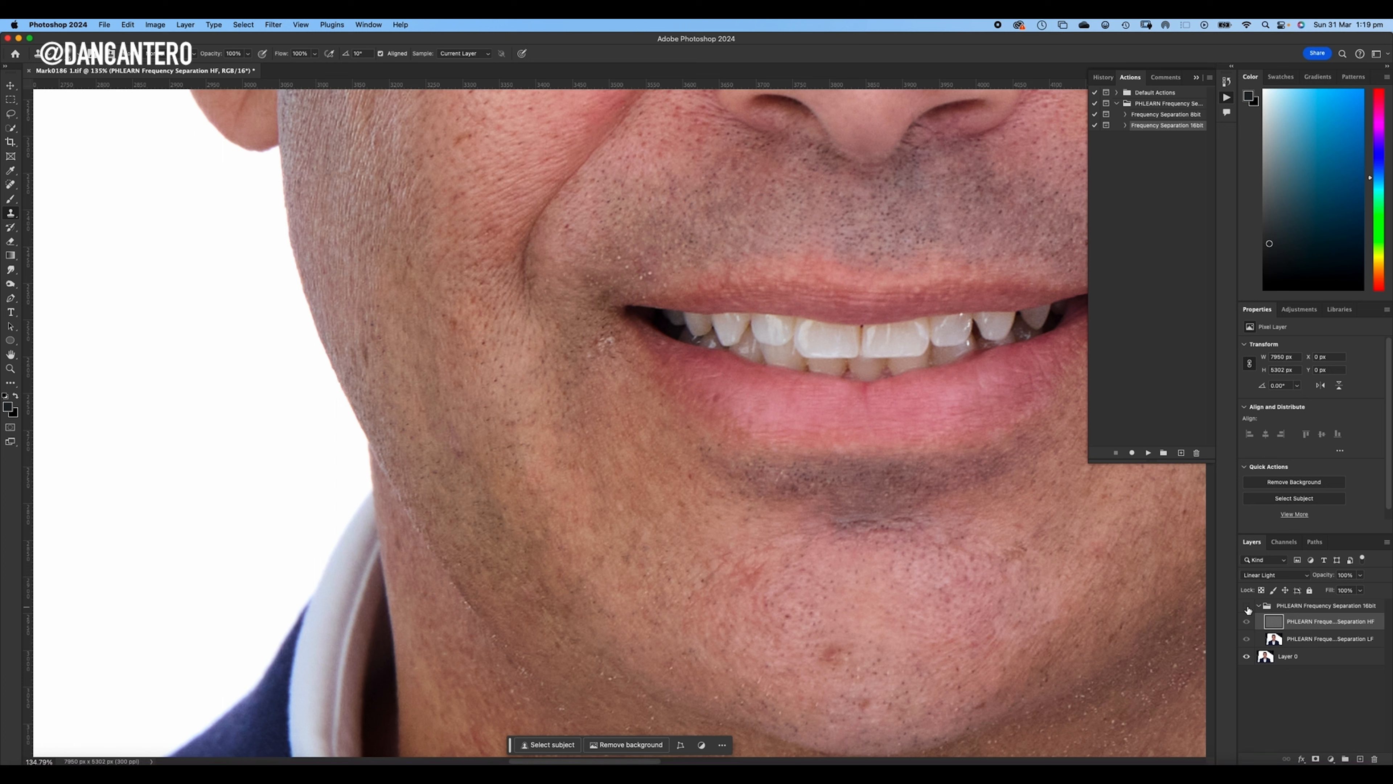
{"action": "left_click", "coordinate": [1247, 606]}
{"action": "left_click", "coordinate": [1248, 607]}
{"action": "left_click", "coordinate": [1247, 606]}
{"action": "left_click", "coordinate": [1248, 607]}
{"action": "left_click", "coordinate": [1248, 607]}
{"action": "left_click", "coordinate": [1248, 607]}
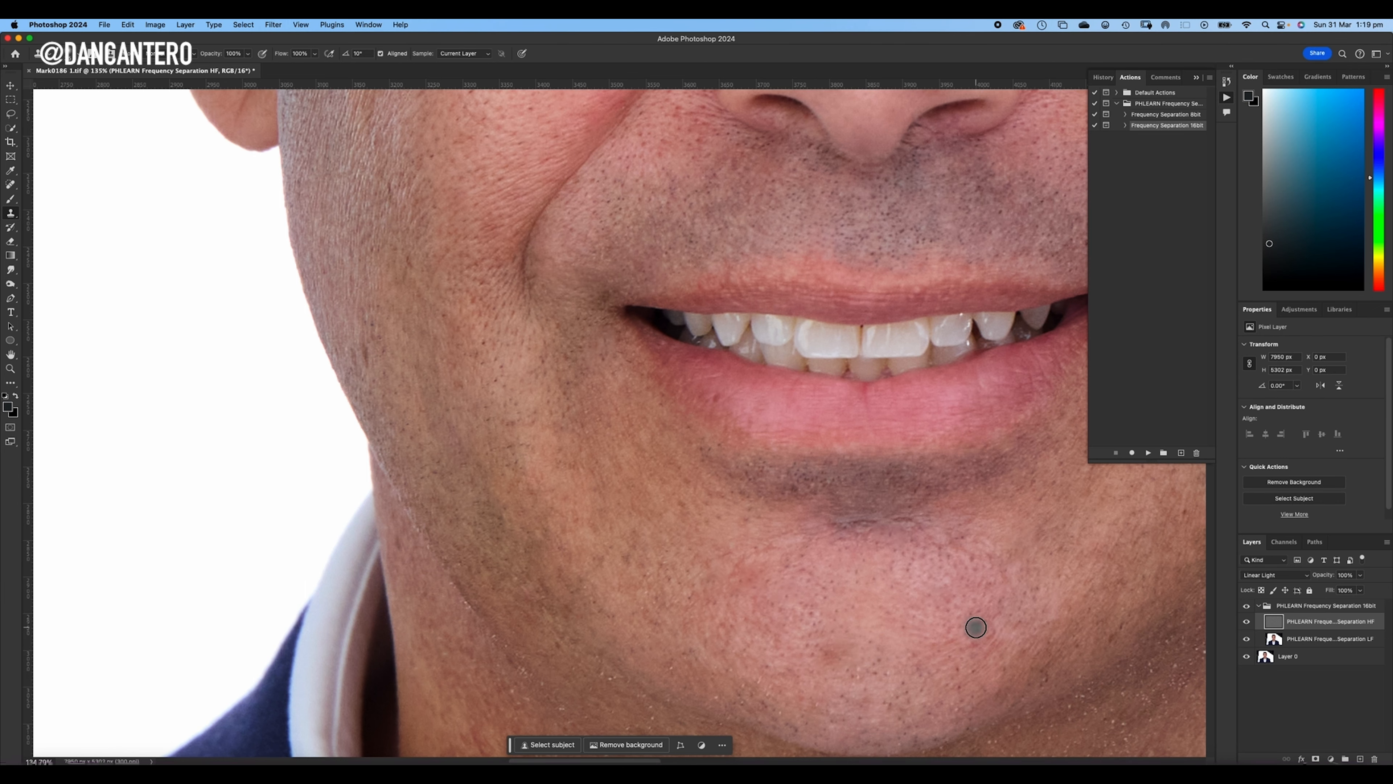
- Clone clean skin texture over the specks on the lower image-left edge of the chin
{"action": "left_click_drag", "start_coordinate": [893, 483], "coordinate": [591, 445]}
{"action": "left_click_drag", "start_coordinate": [697, 489], "coordinate": [740, 316]}
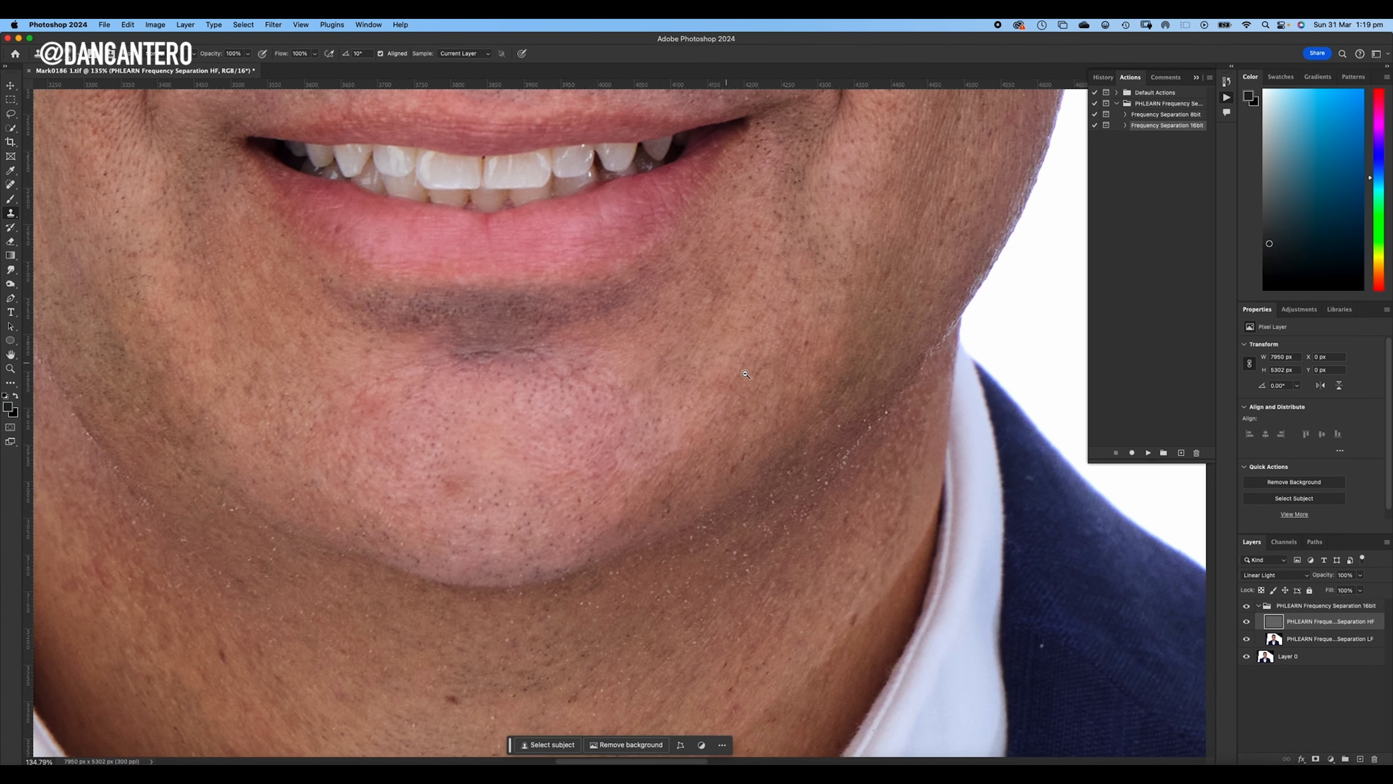
{"action": "scroll", "coordinate": [711, 358], "scroll_direction": "down", "scroll_amount": 5}
{"action": "scroll", "coordinate": [473, 440], "scroll_direction": "up", "scroll_amount": 5}
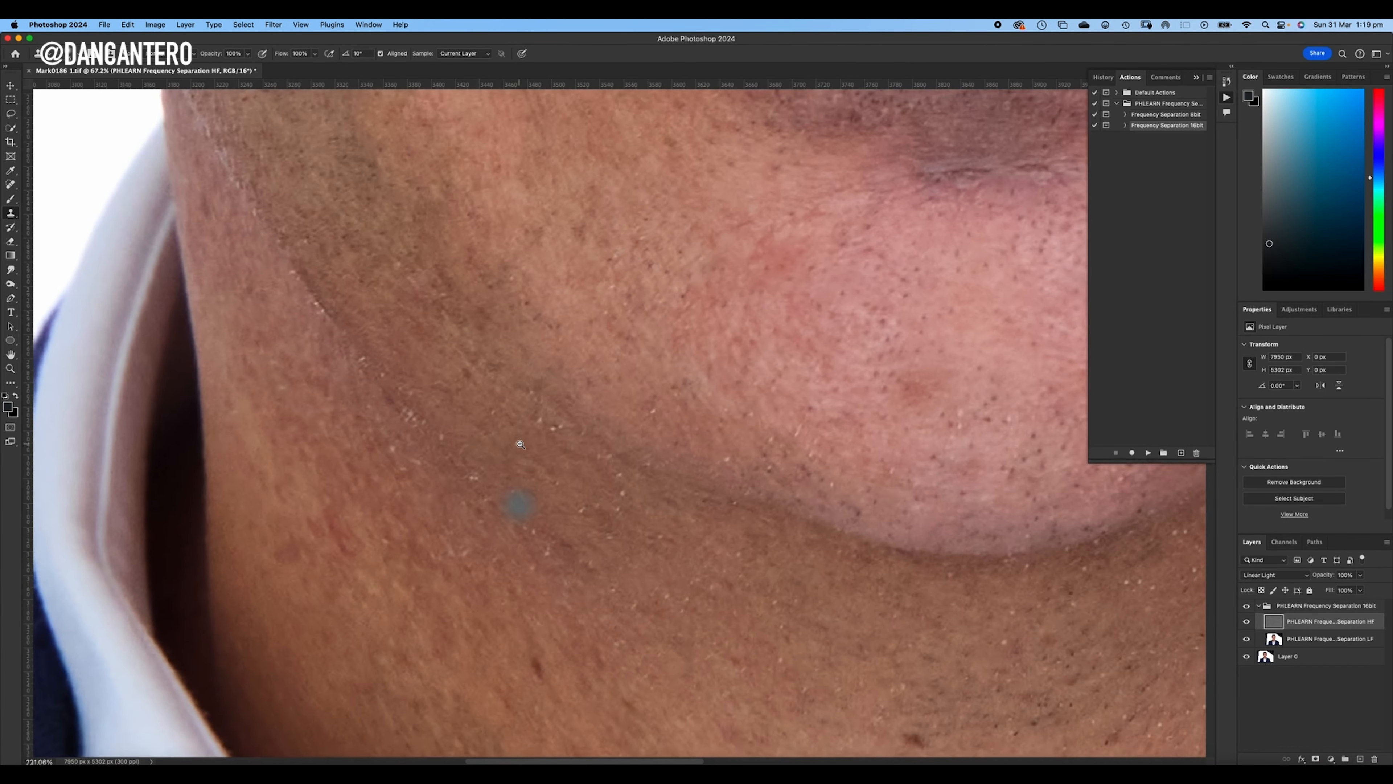
{"action": "scroll", "coordinate": [535, 433], "scroll_direction": "up", "scroll_amount": 2}
{"action": "left_click", "coordinate": [678, 445], "text": "alt"}
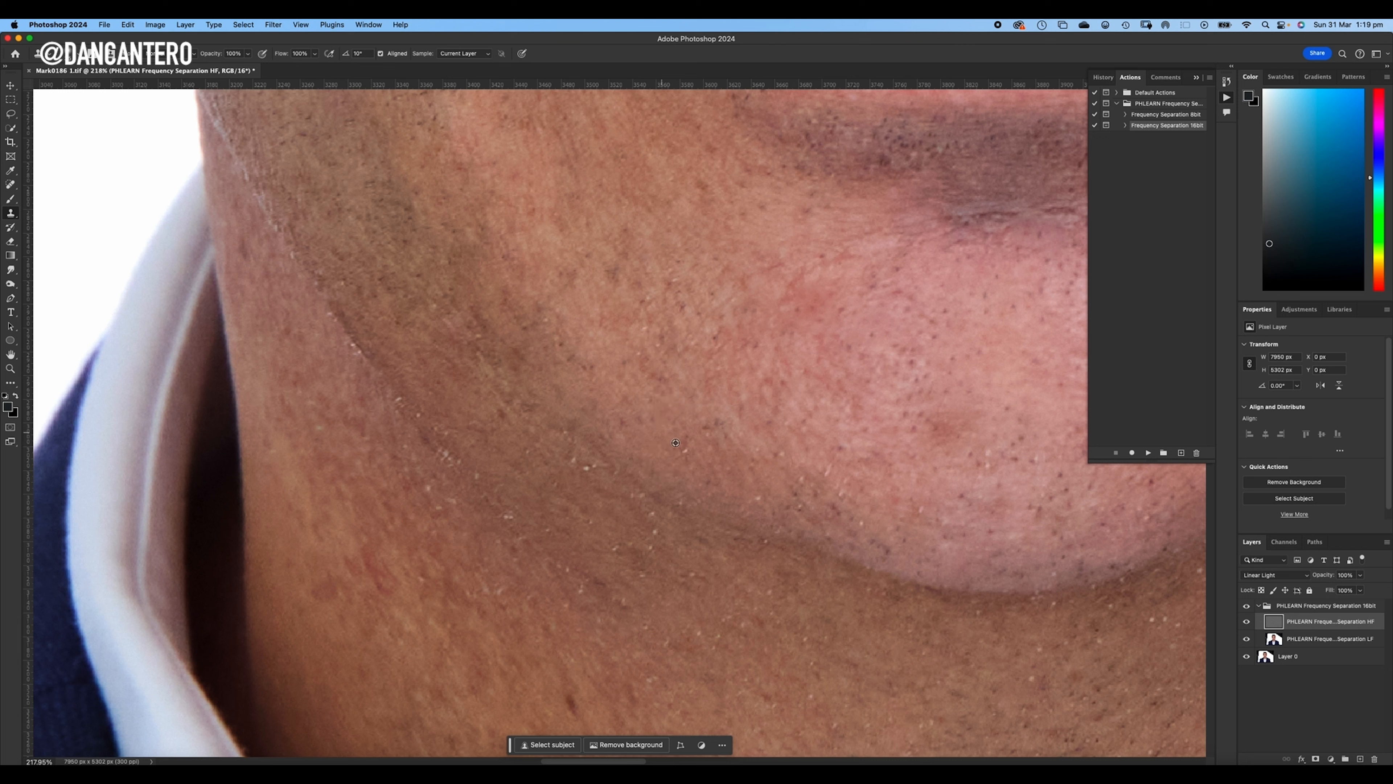
{"action": "left_click_drag", "start_coordinate": [688, 457], "coordinate": [762, 455]}
{"action": "left_click", "coordinate": [721, 427], "text": "alt"}
{"action": "left_click", "coordinate": [773, 451]}
- Clone out the bright specks along the image-left jawline and the underside of the chin
{"action": "left_click", "coordinate": [587, 472]}
{"action": "left_click", "coordinate": [373, 421], "text": "alt"}
{"action": "left_click", "coordinate": [403, 395]}
{"action": "left_click", "coordinate": [332, 321]}
{"action": "left_click", "coordinate": [283, 255]}
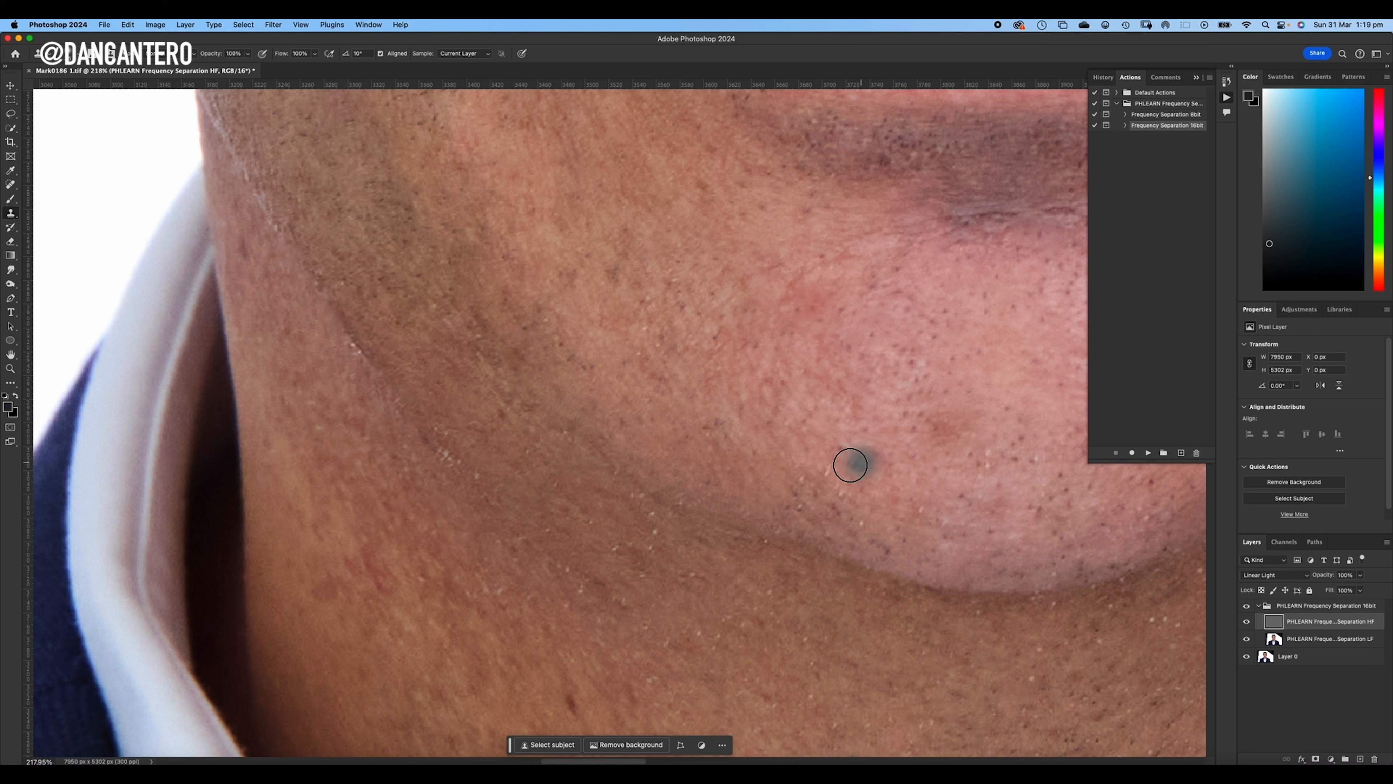
{"action": "left_click", "coordinate": [892, 519], "text": "alt"}
{"action": "left_click", "coordinate": [862, 524]}
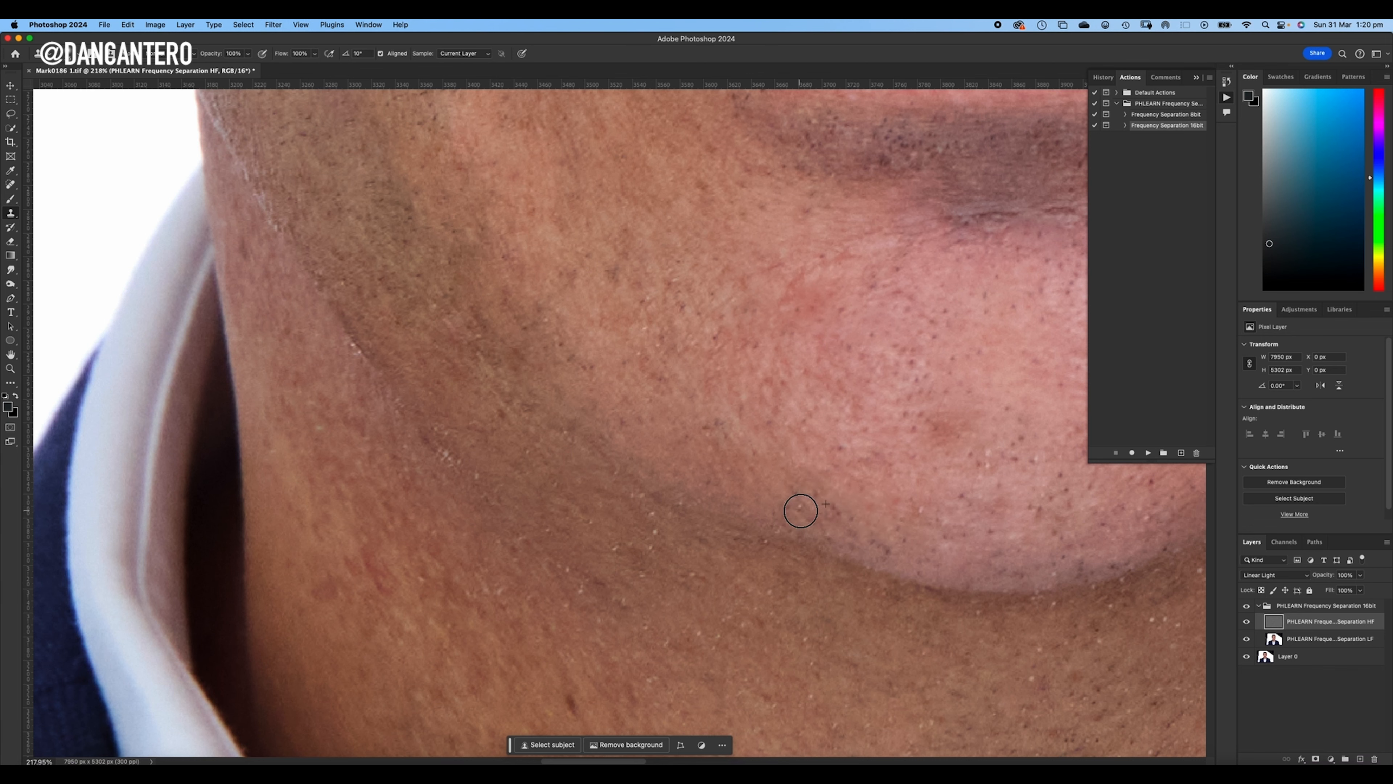
- Clone clean skin texture over the line of bright specks along the image-right jawline
{"action": "mouse_move", "coordinate": [783, 406]}
{"action": "left_mouse_down"}
{"action": "mouse_move", "coordinate": [707, 396]}
{"action": "mouse_move", "coordinate": [529, 330]}
{"action": "left_mouse_up"}
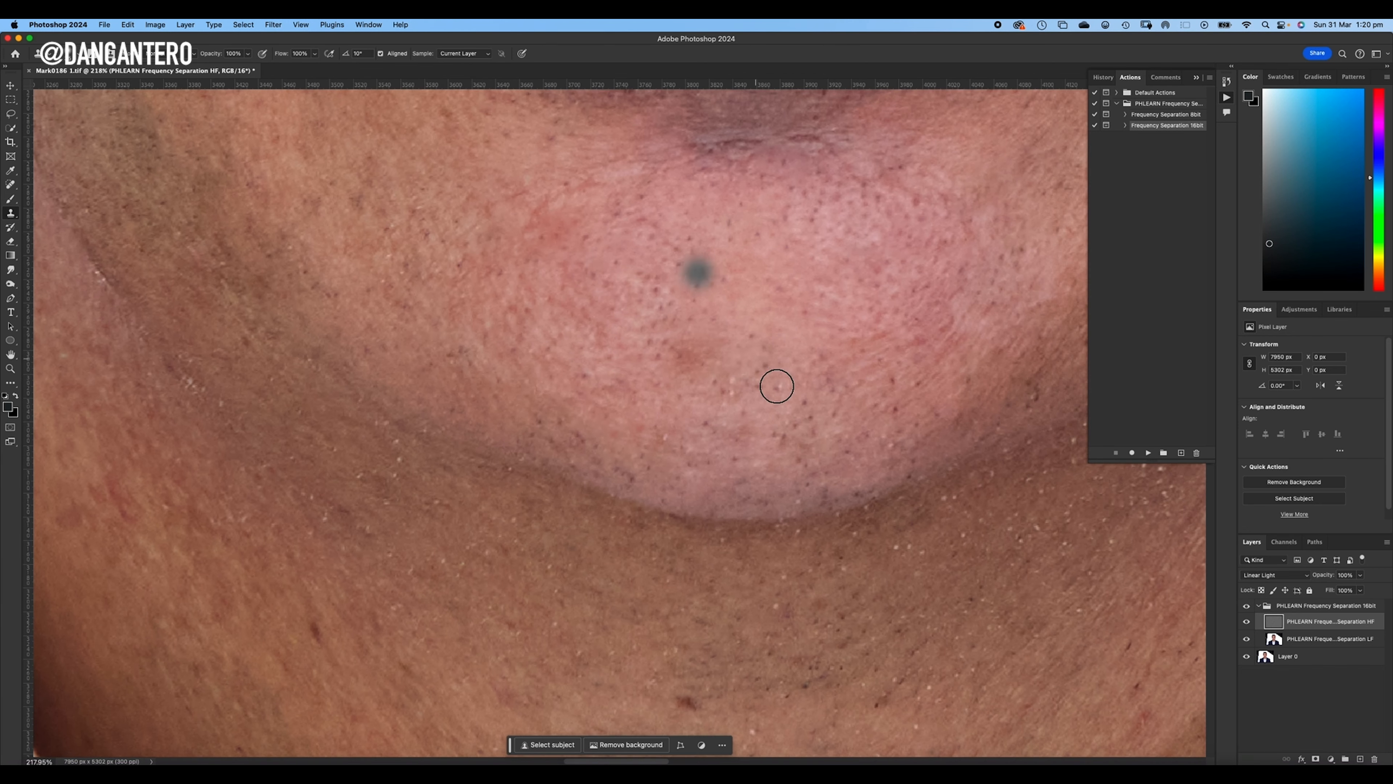
{"action": "left_click_drag", "start_coordinate": [773, 357], "coordinate": [472, 389]}
{"action": "mouse_move", "coordinate": [765, 474]}
{"action": "left_mouse_down"}
{"action": "mouse_move", "coordinate": [739, 404]}
{"action": "mouse_move", "coordinate": [711, 470]}
{"action": "mouse_move", "coordinate": [574, 530]}
{"action": "mouse_move", "coordinate": [540, 525]}
{"action": "left_mouse_up"}
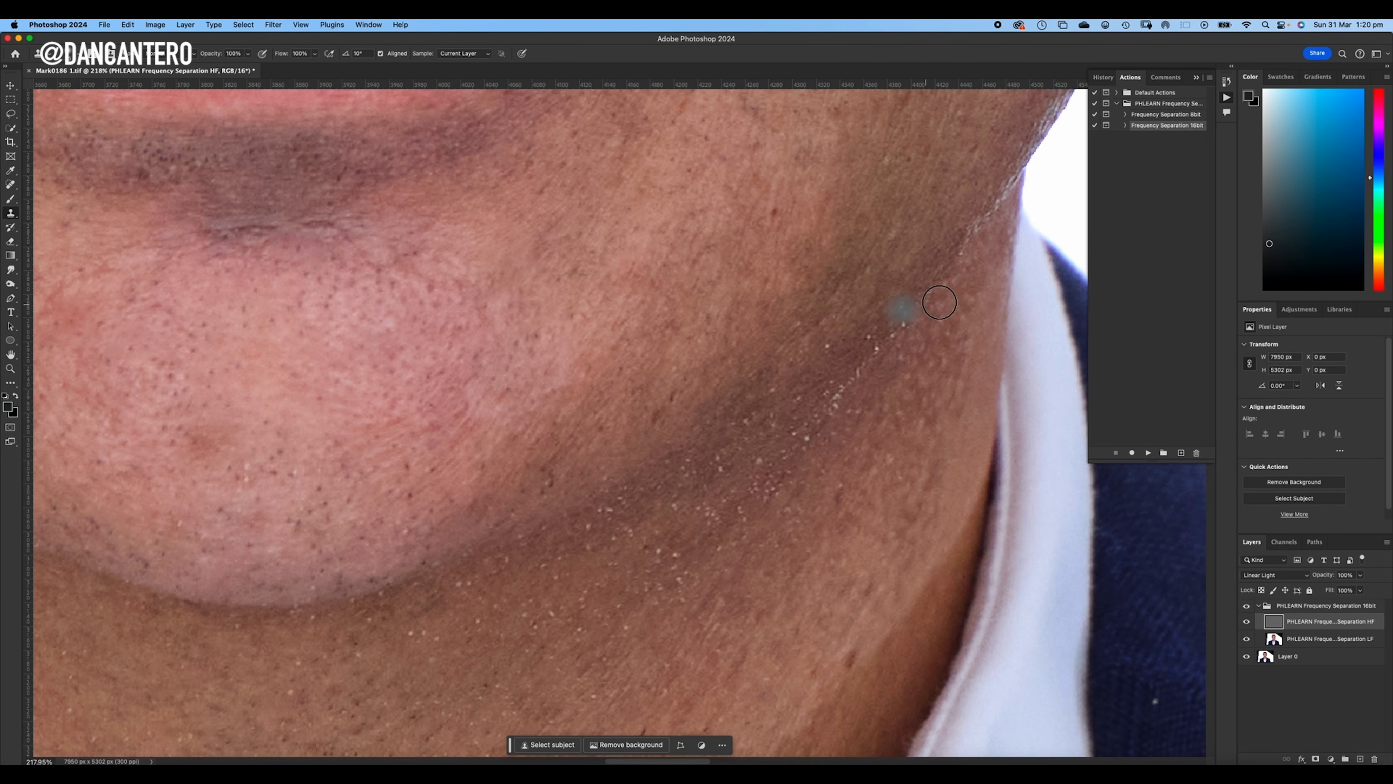
{"action": "mouse_move", "coordinate": [926, 303]}
{"action": "left_mouse_down"}
{"action": "mouse_move", "coordinate": [849, 390]}
{"action": "mouse_move", "coordinate": [924, 357]}
{"action": "mouse_move", "coordinate": [882, 341]}
{"action": "mouse_move", "coordinate": [872, 285]}
{"action": "mouse_move", "coordinate": [867, 331]}
{"action": "left_mouse_up"}
{"action": "left_click", "coordinate": [877, 284], "text": "alt"}
{"action": "left_click", "coordinate": [846, 330], "text": "alt"}
{"action": "left_click", "coordinate": [828, 350]}
{"action": "left_click", "coordinate": [874, 441], "text": "alt"}
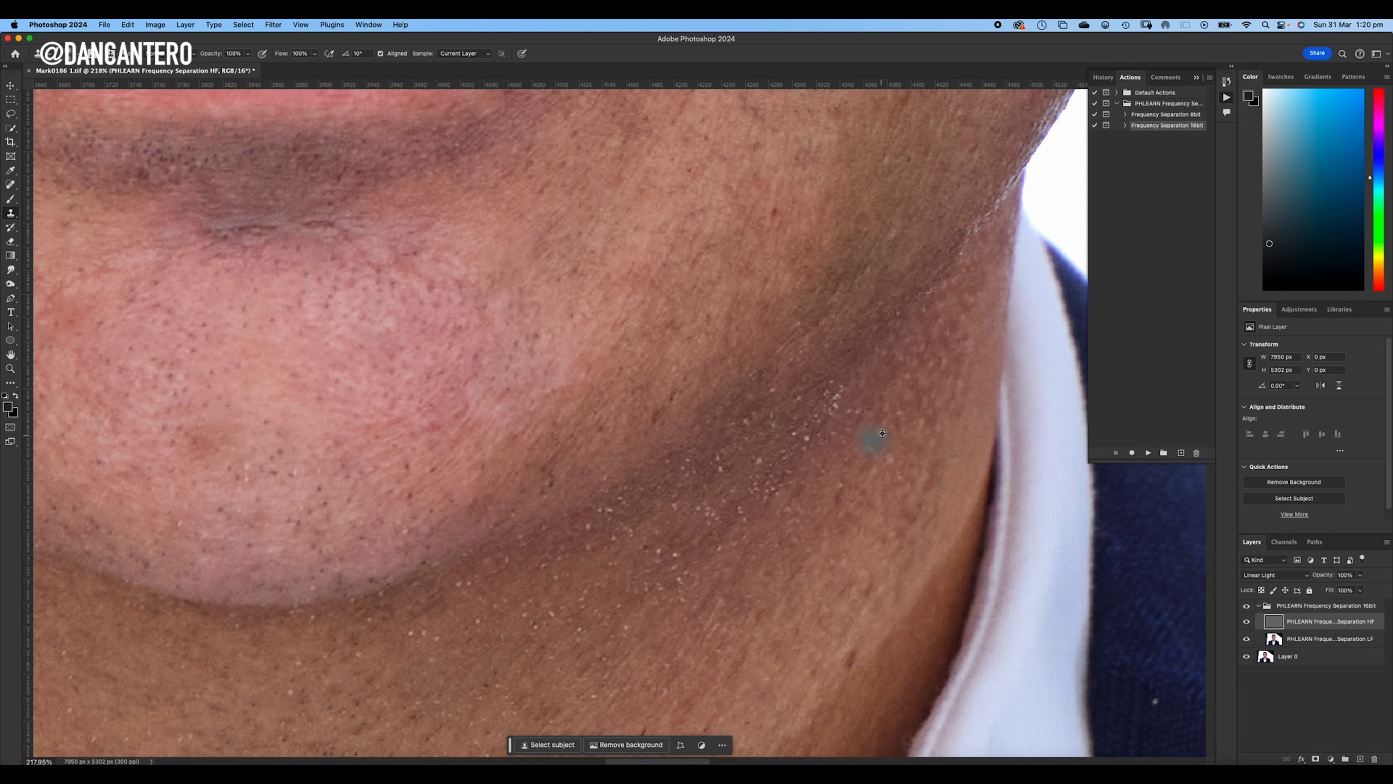
{"action": "left_click_drag", "start_coordinate": [843, 393], "coordinate": [840, 399]}
- Clone out the remaining bright specks on the neck just beneath the image-right jaw
{"action": "left_click", "coordinate": [811, 487], "text": "alt"}
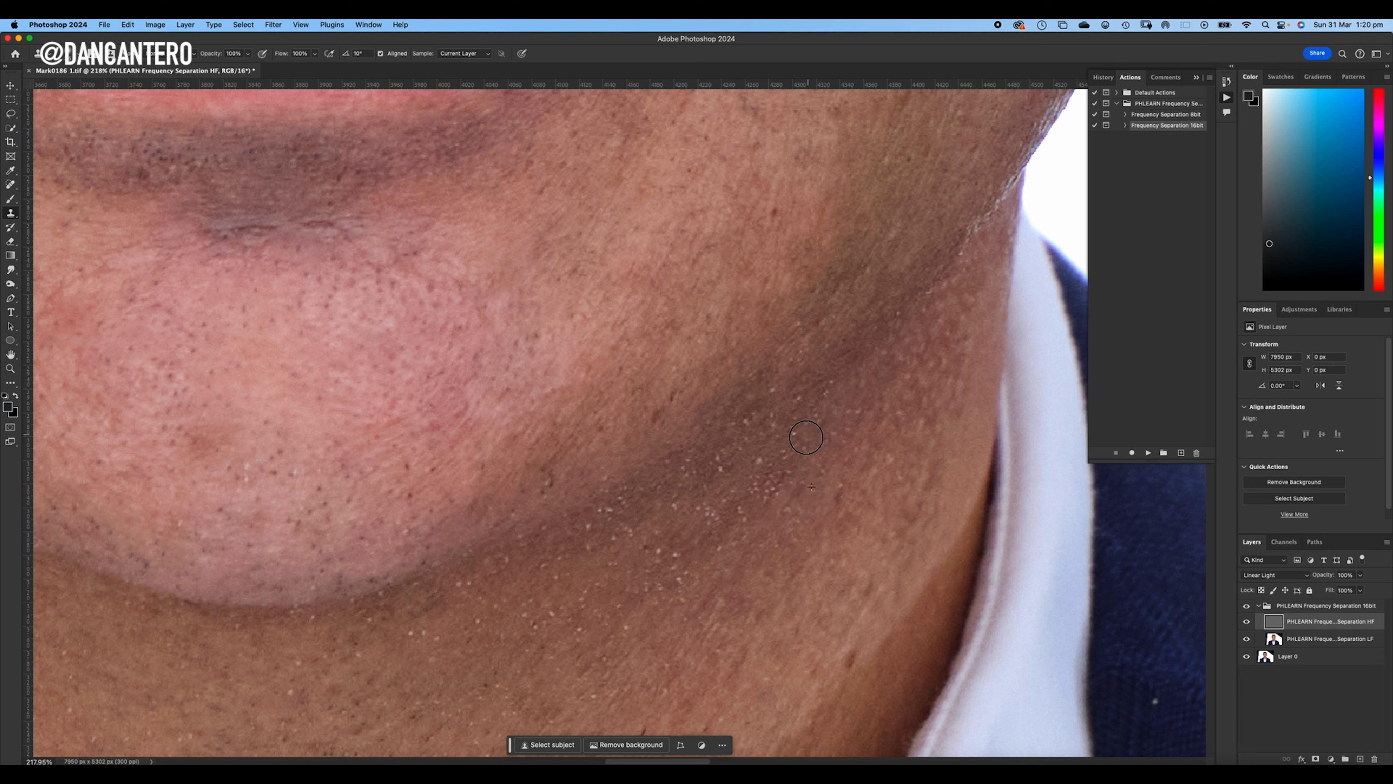
{"action": "left_click", "coordinate": [810, 509], "text": "alt"}
{"action": "mouse_move", "coordinate": [780, 466]}
{"action": "left_mouse_down"}
{"action": "mouse_move", "coordinate": [787, 481]}
{"action": "mouse_move", "coordinate": [764, 466]}
{"action": "mouse_move", "coordinate": [788, 523]}
{"action": "mouse_move", "coordinate": [782, 547]}
{"action": "left_mouse_up"}
{"action": "left_click", "coordinate": [785, 514], "text": "alt"}
{"action": "left_click", "coordinate": [715, 519], "text": "alt"}
{"action": "left_click", "coordinate": [708, 520]}
{"action": "left_click", "coordinate": [727, 609]}
- Clone clean skin texture over the red marks and dark spots on the image-right side of the neck
{"action": "scroll", "coordinate": [781, 364], "scroll_direction": "down", "scroll_amount": 5}
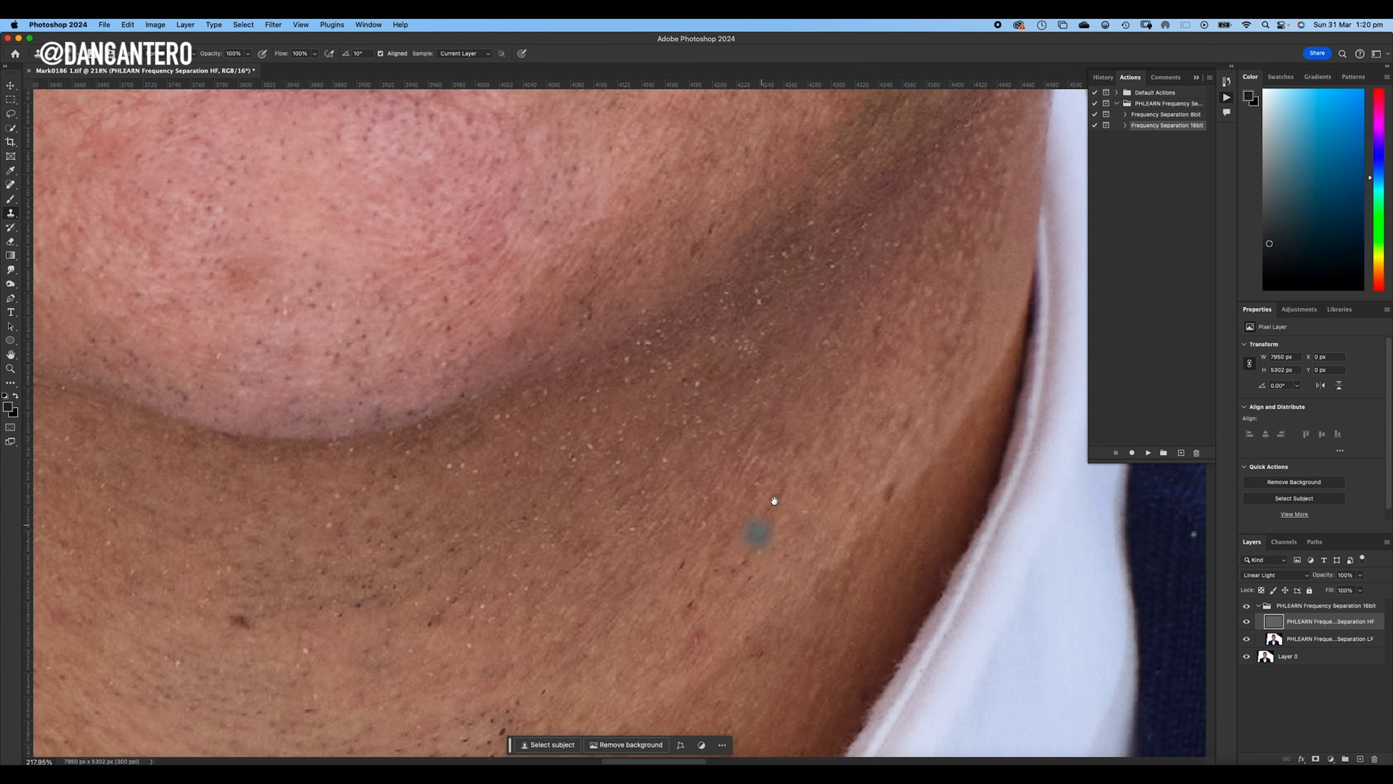
{"action": "scroll", "coordinate": [774, 498], "scroll_direction": "down", "scroll_amount": 4}
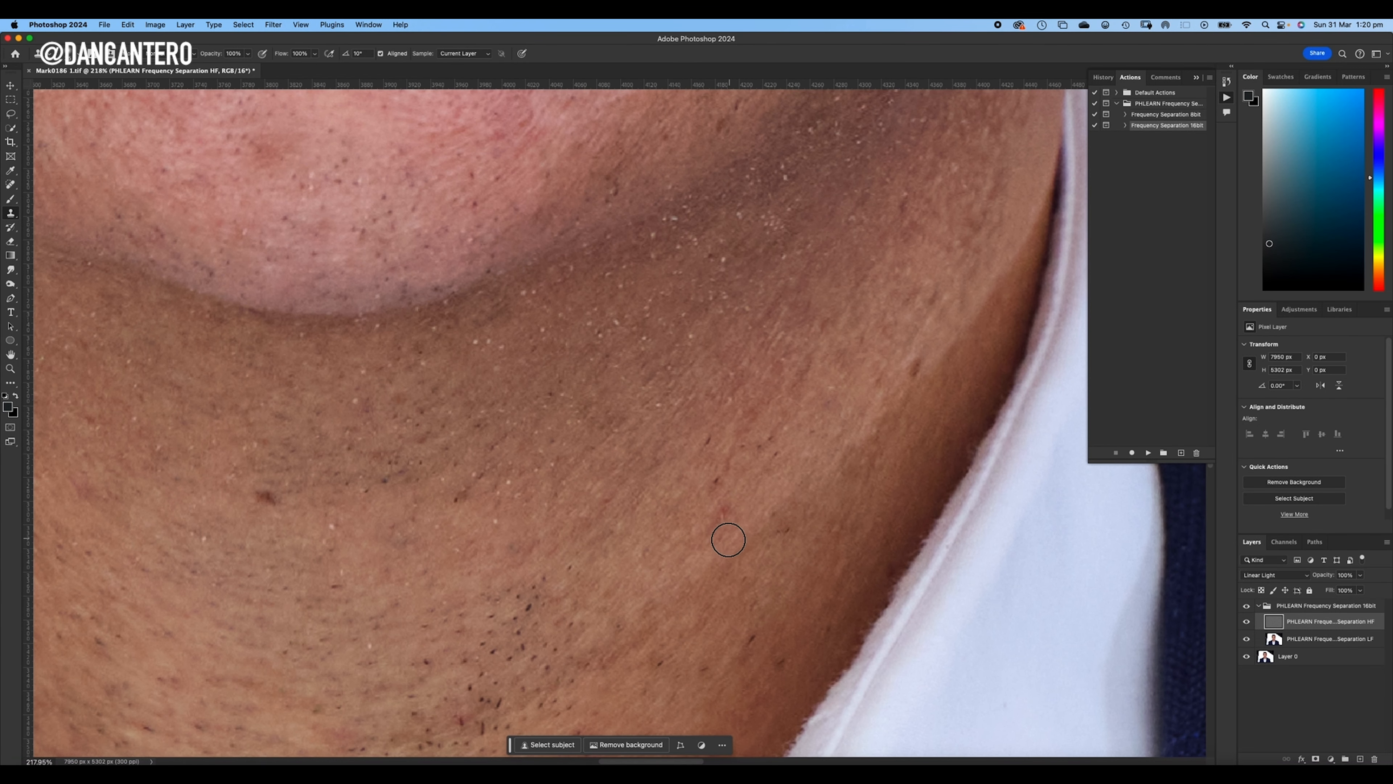
{"action": "scroll", "coordinate": [758, 476], "scroll_direction": "down", "scroll_amount": 4}
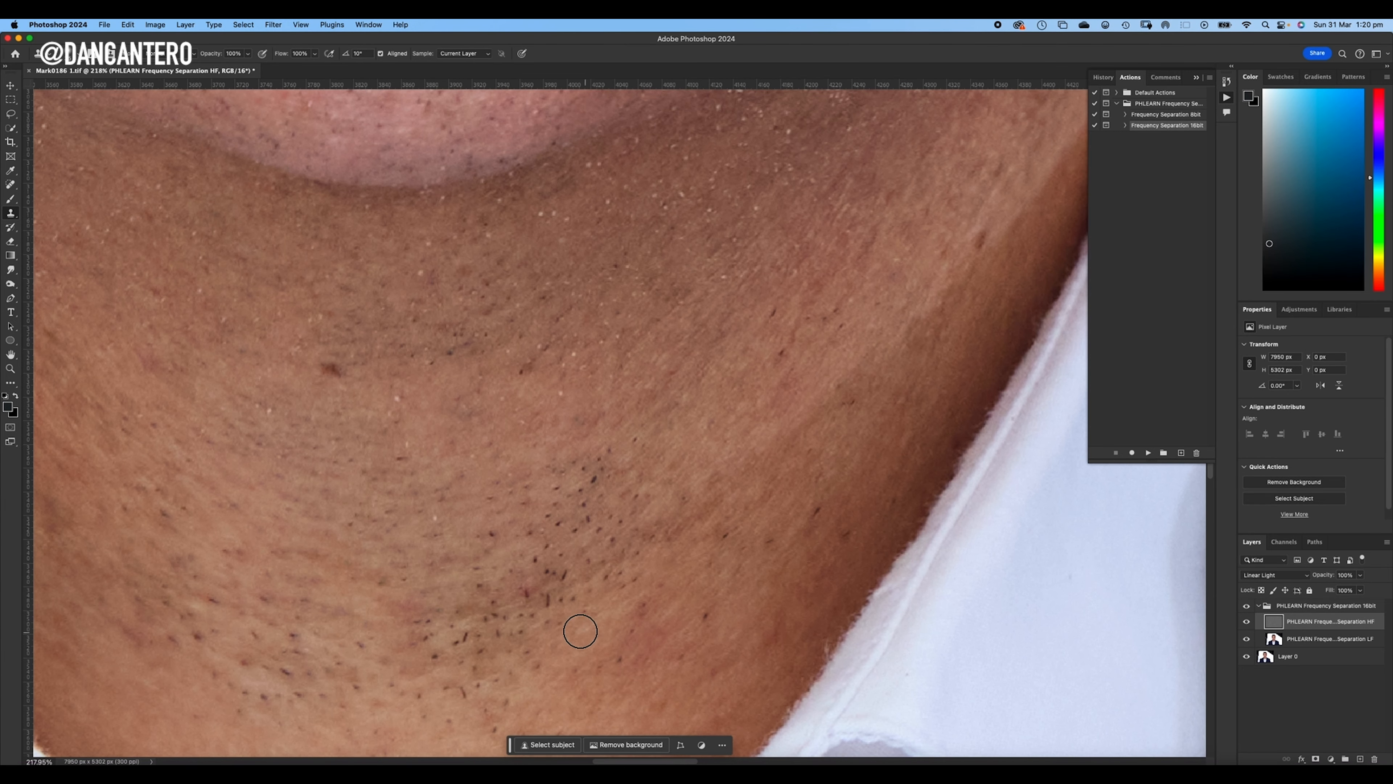
{"action": "left_click", "coordinate": [527, 597]}
{"action": "left_click", "coordinate": [568, 585], "text": "alt"}
{"action": "left_click", "coordinate": [561, 576]}
- Clone smooth neck texture over the dense stubble cluster image-right of the neck's centre
{"action": "left_click_drag", "start_coordinate": [631, 531], "coordinate": [731, 429]}
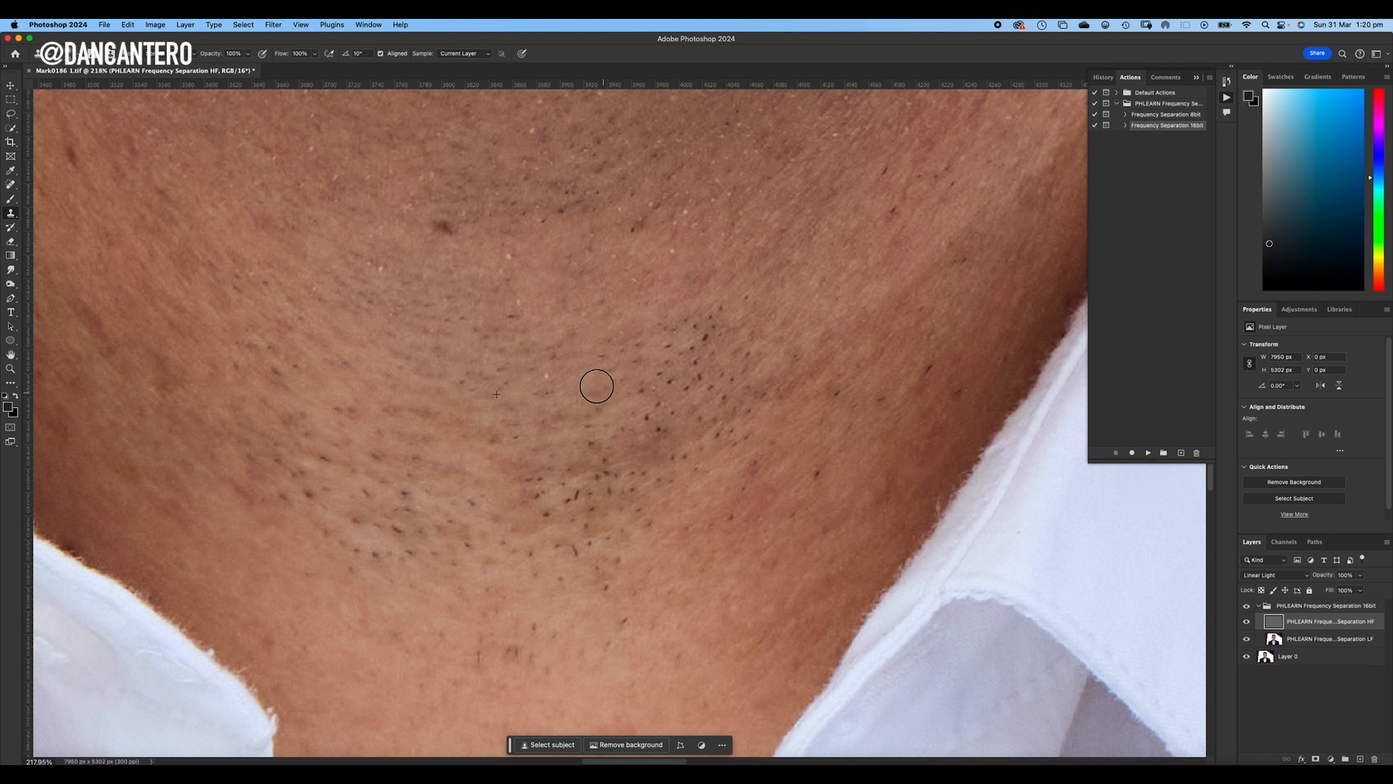
{"action": "left_click", "coordinate": [496, 343], "text": "alt"}
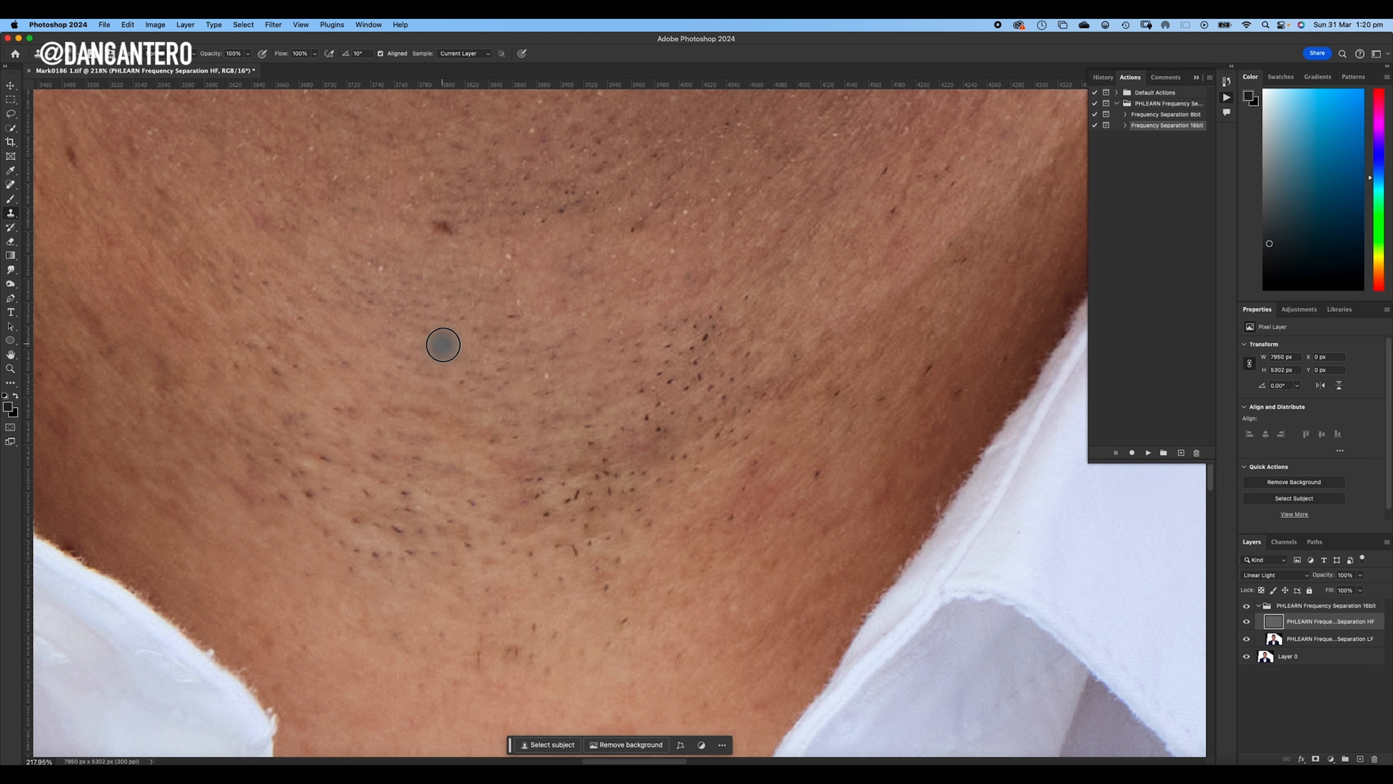
{"action": "left_click", "coordinate": [413, 388], "text": "alt"}
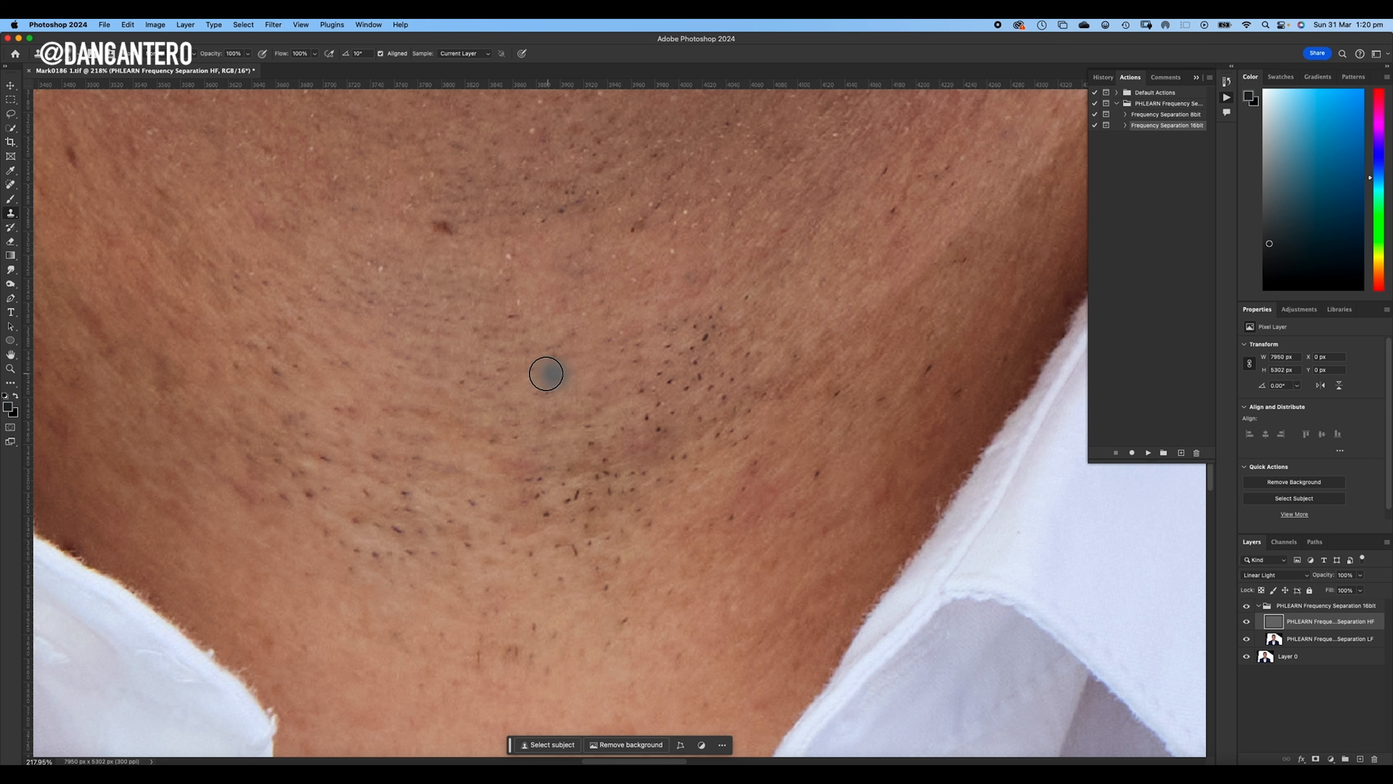
{"action": "left_click_drag", "start_coordinate": [548, 374], "coordinate": [545, 434]}
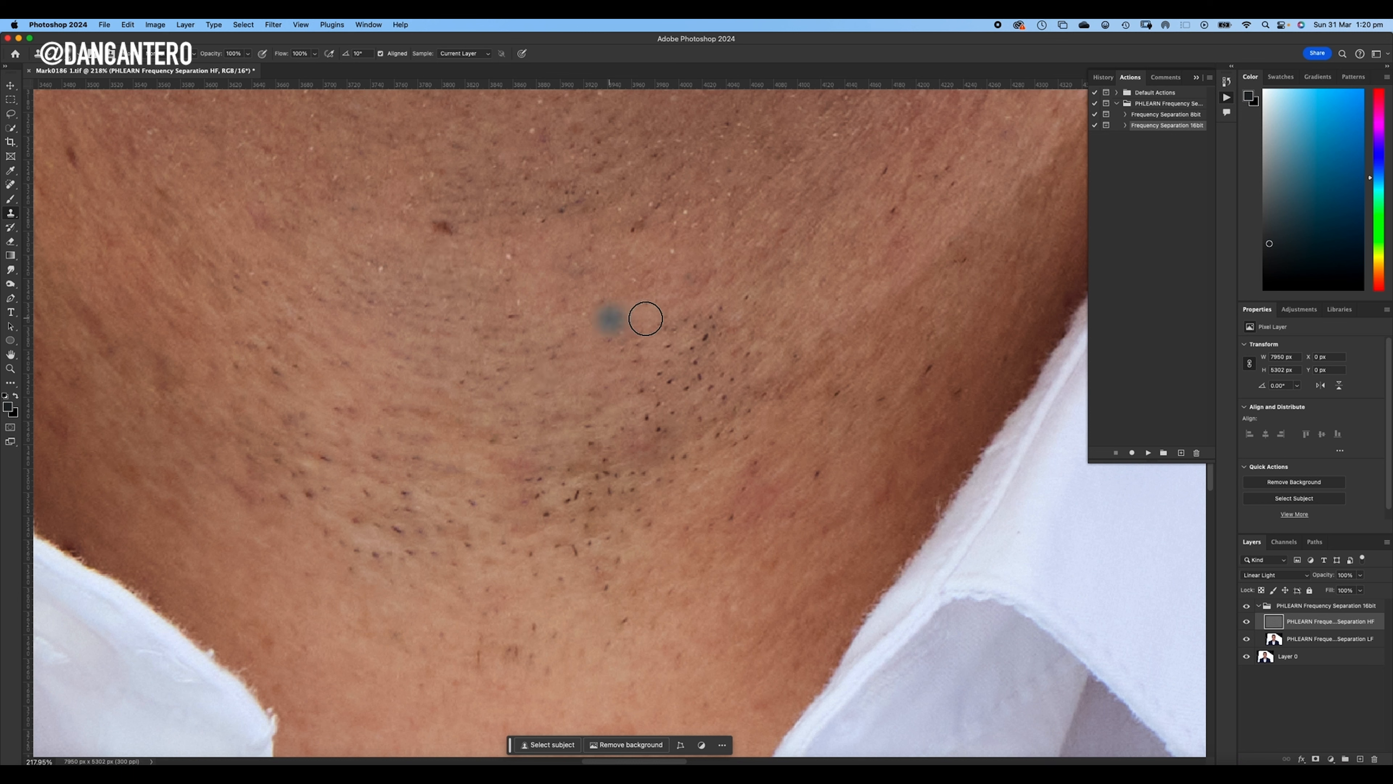
{"action": "left_click", "coordinate": [400, 371], "text": "alt"}
{"action": "mouse_move", "coordinate": [662, 334]}
{"action": "left_mouse_down"}
{"action": "mouse_move", "coordinate": [725, 305]}
{"action": "mouse_move", "coordinate": [728, 322]}
{"action": "mouse_move", "coordinate": [647, 399]}
{"action": "mouse_move", "coordinate": [641, 358]}
{"action": "mouse_move", "coordinate": [707, 374]}
{"action": "mouse_move", "coordinate": [689, 412]}
{"action": "mouse_move", "coordinate": [590, 426]}
{"action": "mouse_move", "coordinate": [605, 434]}
{"action": "mouse_move", "coordinate": [657, 410]}
{"action": "mouse_move", "coordinate": [657, 434]}
{"action": "mouse_move", "coordinate": [612, 441]}
{"action": "left_mouse_up"}
- Clone out the dark stubble hairs in the lower middle of the neck
{"action": "left_click", "coordinate": [511, 427], "text": "alt"}
{"action": "left_click", "coordinate": [510, 433], "text": "alt"}
{"action": "left_click", "coordinate": [483, 426], "text": "alt"}
{"action": "left_click", "coordinate": [536, 496]}
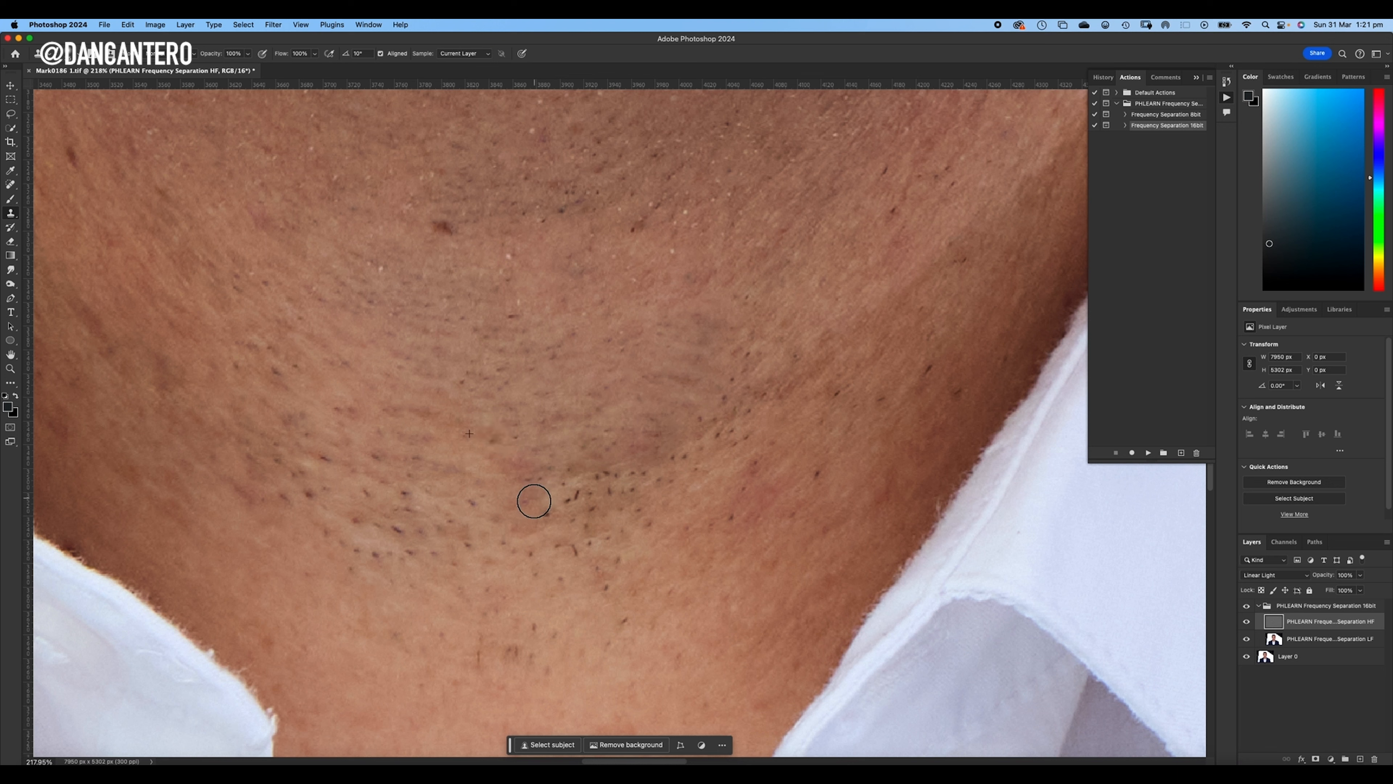
{"action": "left_click_drag", "start_coordinate": [569, 499], "coordinate": [602, 480]}
{"action": "left_click", "coordinate": [510, 397], "text": "alt"}
{"action": "left_click", "coordinate": [541, 491]}
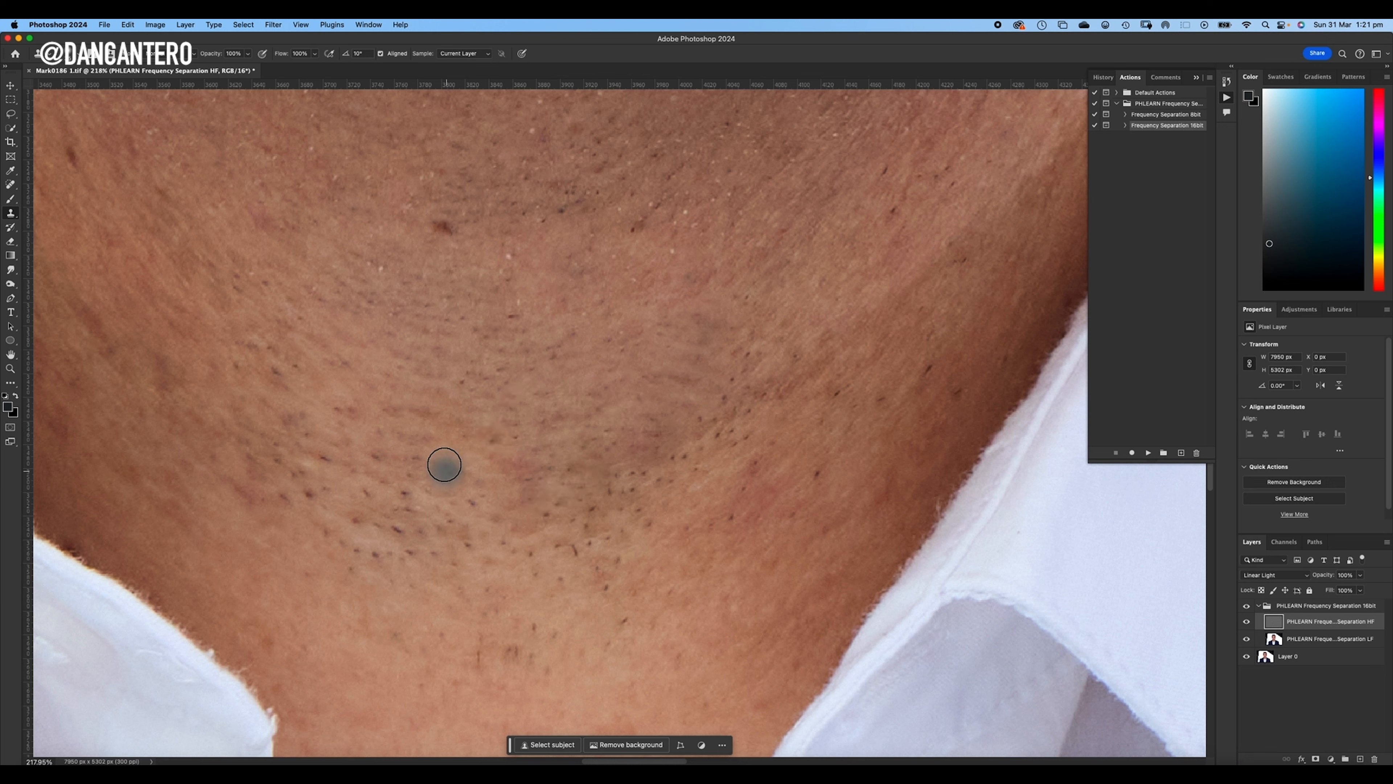
- Clone clean skin texture over the stubble on the lower image-left side of the neck
{"action": "left_click", "coordinate": [444, 467], "text": "alt"}
{"action": "left_click_drag", "start_coordinate": [409, 500], "coordinate": [394, 531]}
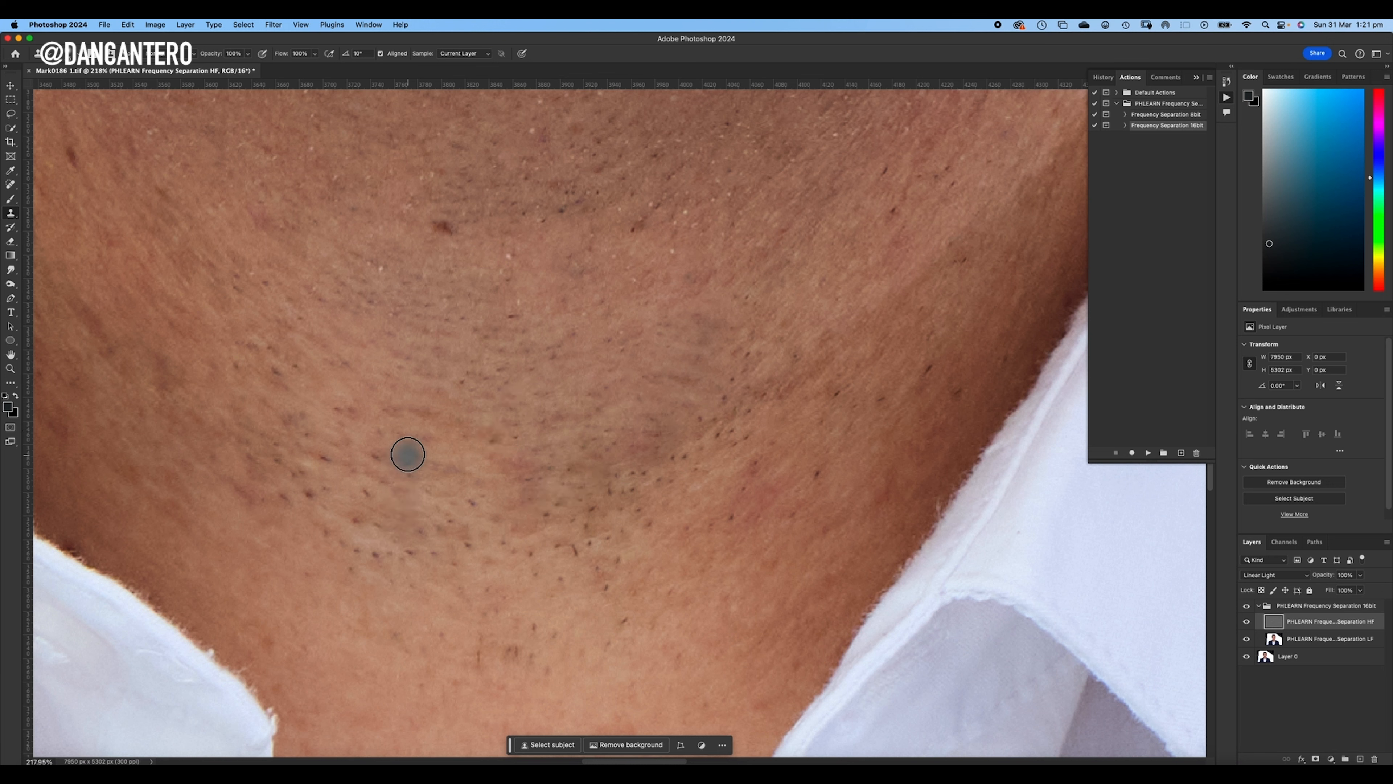
{"action": "left_click", "coordinate": [324, 461]}
{"action": "left_click", "coordinate": [404, 492], "text": "alt"}
{"action": "left_click", "coordinate": [374, 561]}
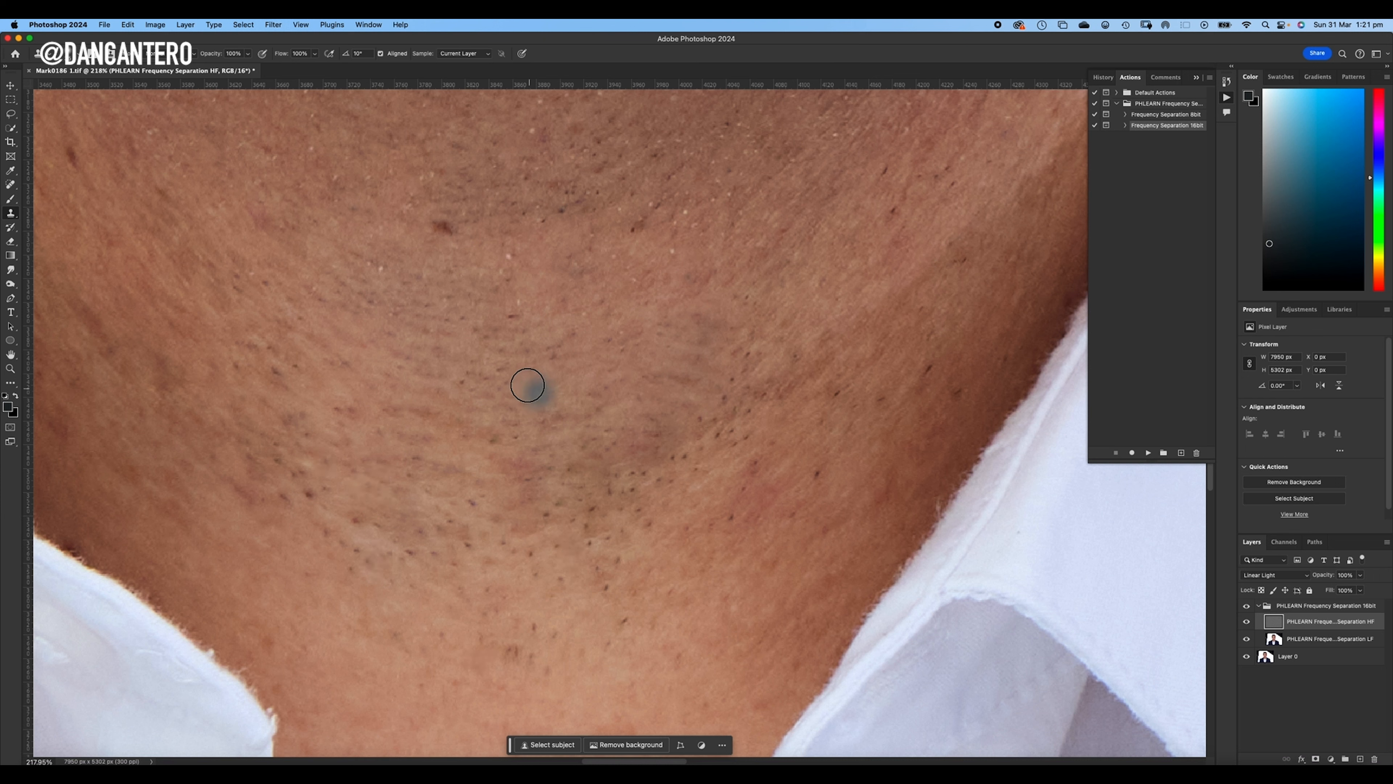
- Clone out the leftover row of stubble at the lower image-right edge of the retouched neck area
{"action": "left_click_drag", "start_coordinate": [678, 465], "coordinate": [727, 433]}
{"action": "left_click", "coordinate": [704, 401], "text": "alt"}
{"action": "left_click", "coordinate": [621, 391], "text": "alt"}
{"action": "left_click", "coordinate": [640, 482]}
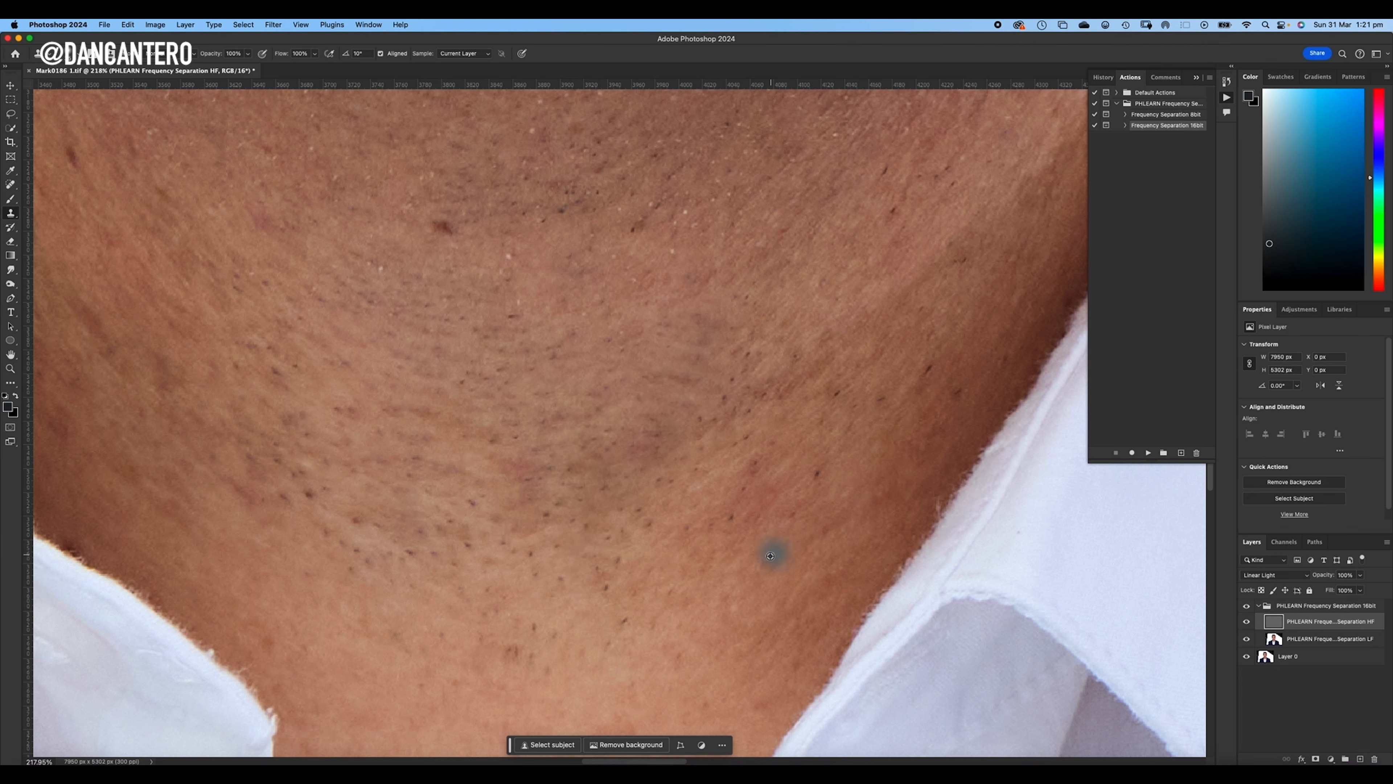
- Review the neck and whole face with the high-frequency layer and the frequency separation group hidden and shown again
{"action": "left_click", "coordinate": [726, 354], "text": "alt+super"}
{"action": "left_click", "coordinate": [727, 354], "text": "alt+super"}
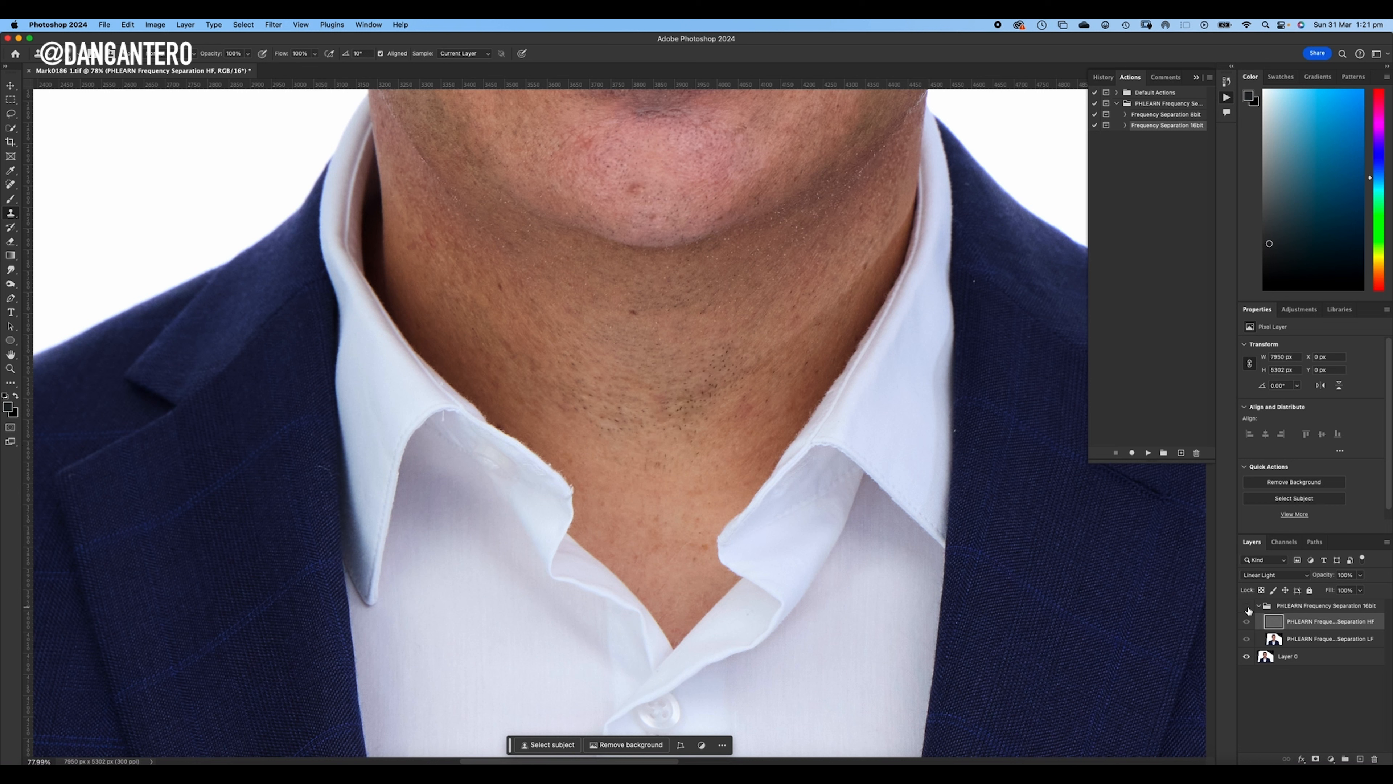
{"action": "left_click", "coordinate": [706, 320], "text": "alt"}
{"action": "left_click_drag", "start_coordinate": [706, 320], "coordinate": [737, 569]}
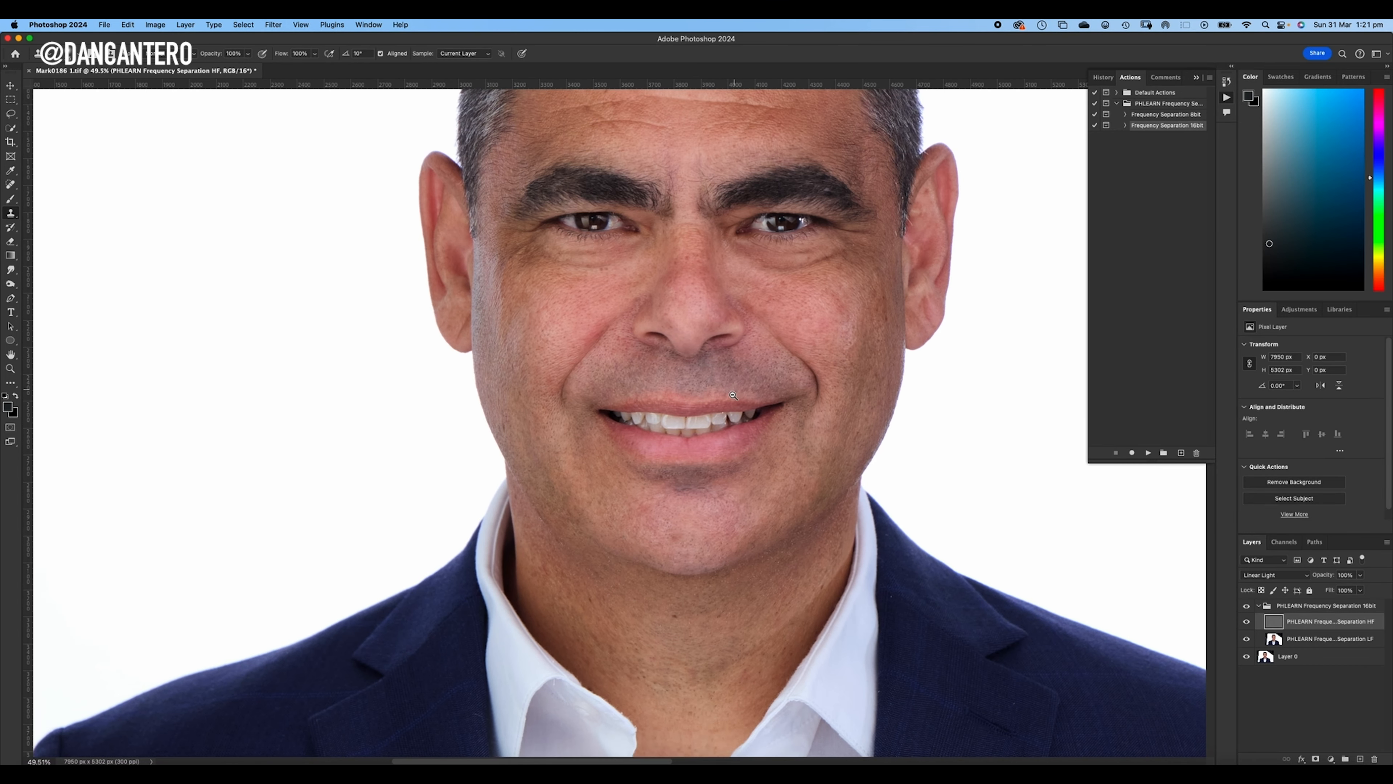
{"action": "mouse_move", "coordinate": [733, 395]}
{"action": "left_mouse_down"}
{"action": "mouse_move", "coordinate": [726, 340]}
{"action": "mouse_move", "coordinate": [729, 482]}
{"action": "mouse_move", "coordinate": [714, 230]}
{"action": "left_mouse_up"}
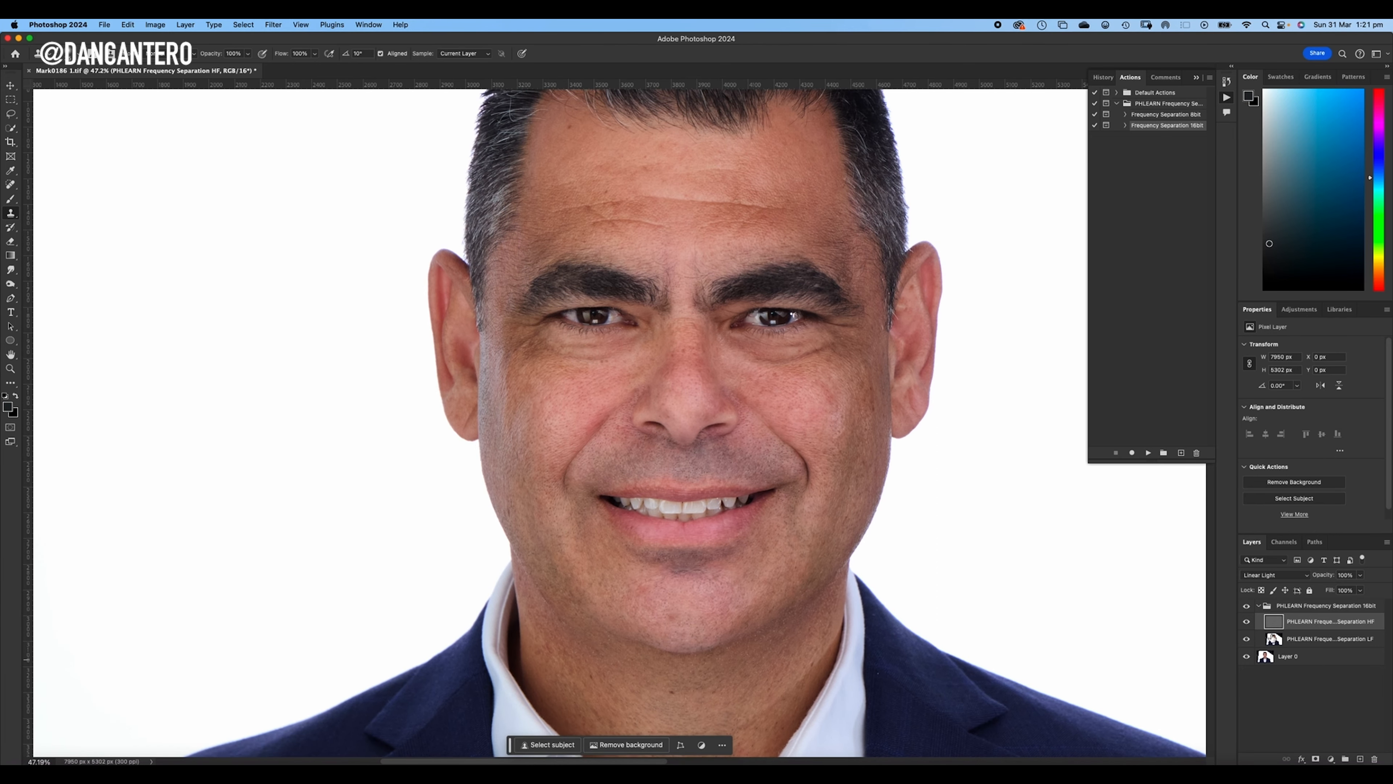
{"action": "left_click", "coordinate": [1246, 623]}
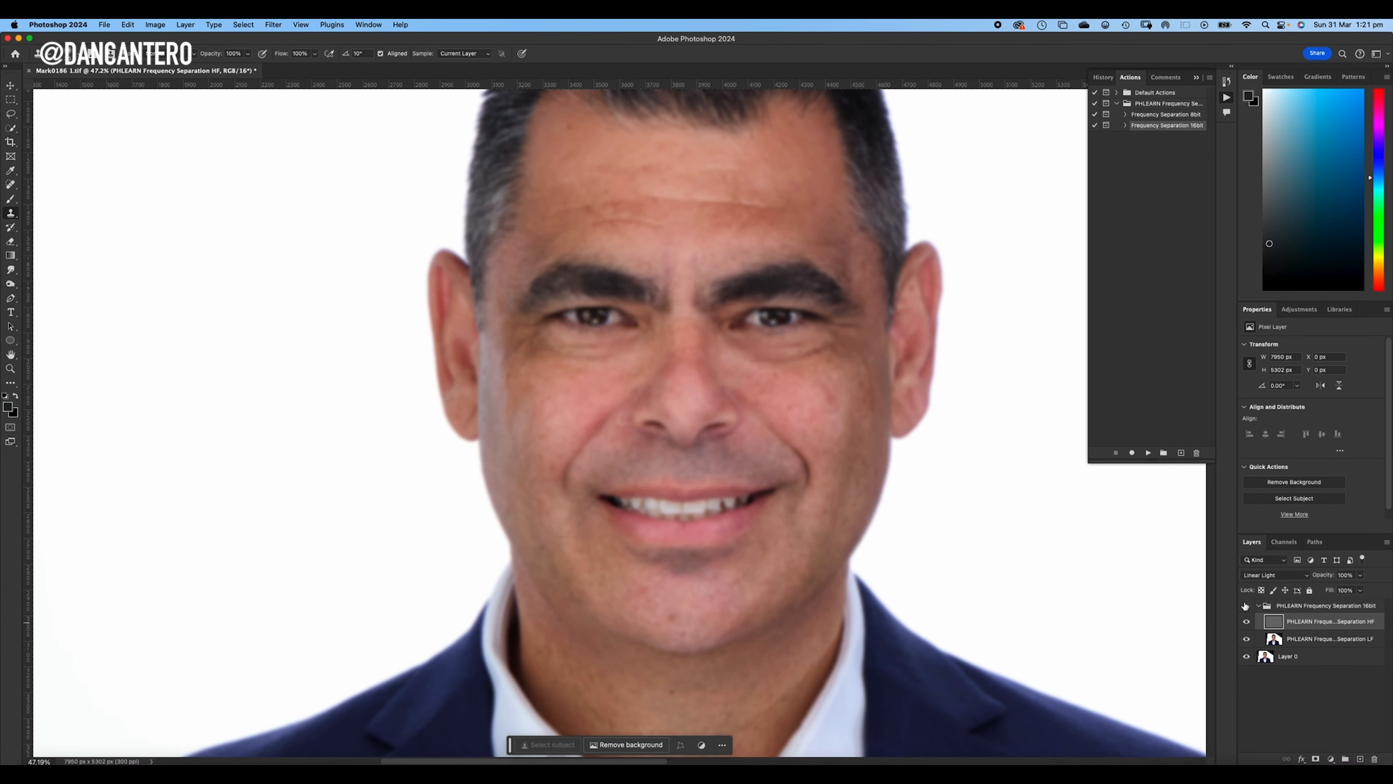
{"action": "left_click", "coordinate": [1246, 621]}
{"action": "left_click", "coordinate": [1246, 607]}
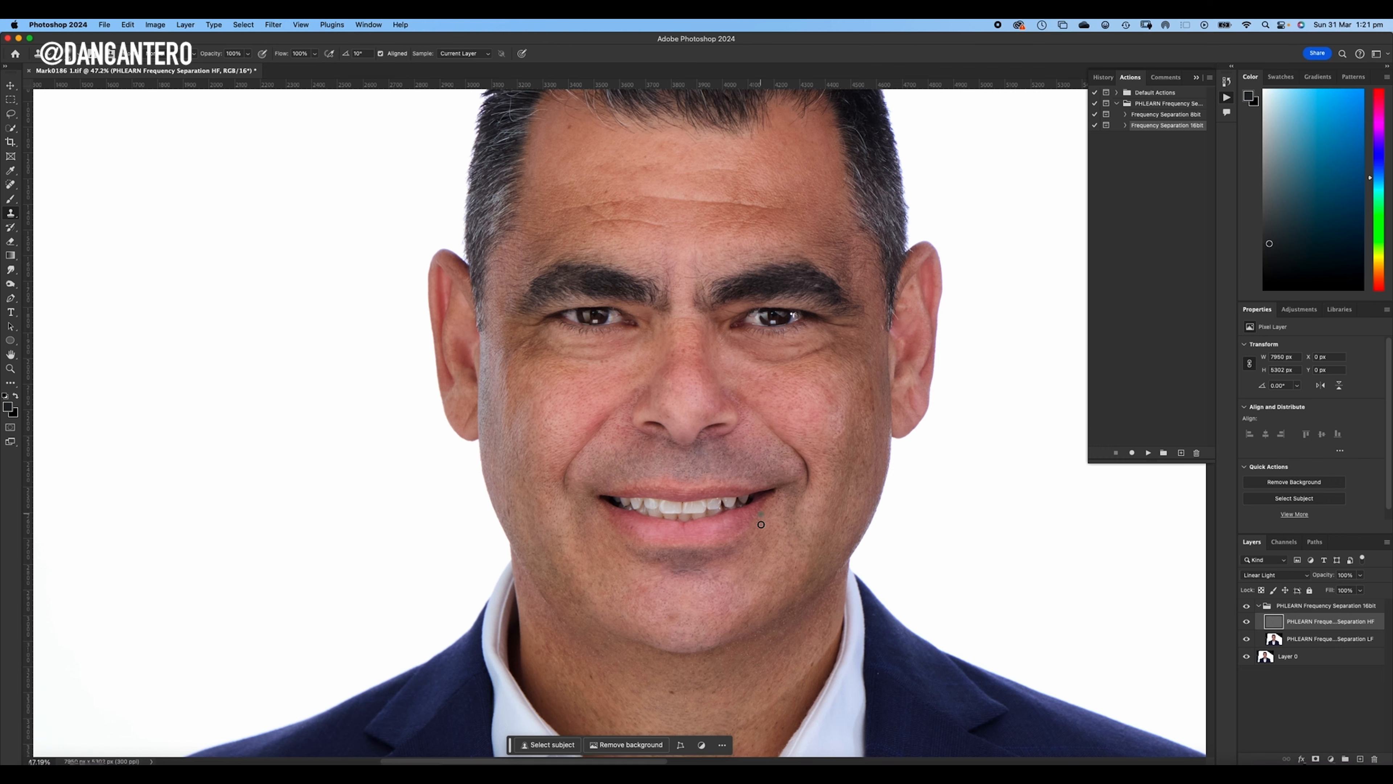
- Compare the chin and neck before and after retouching by hiding and showing the frequency separation group
{"action": "scroll", "coordinate": [761, 525], "scroll_direction": "up", "scroll_amount": 5}
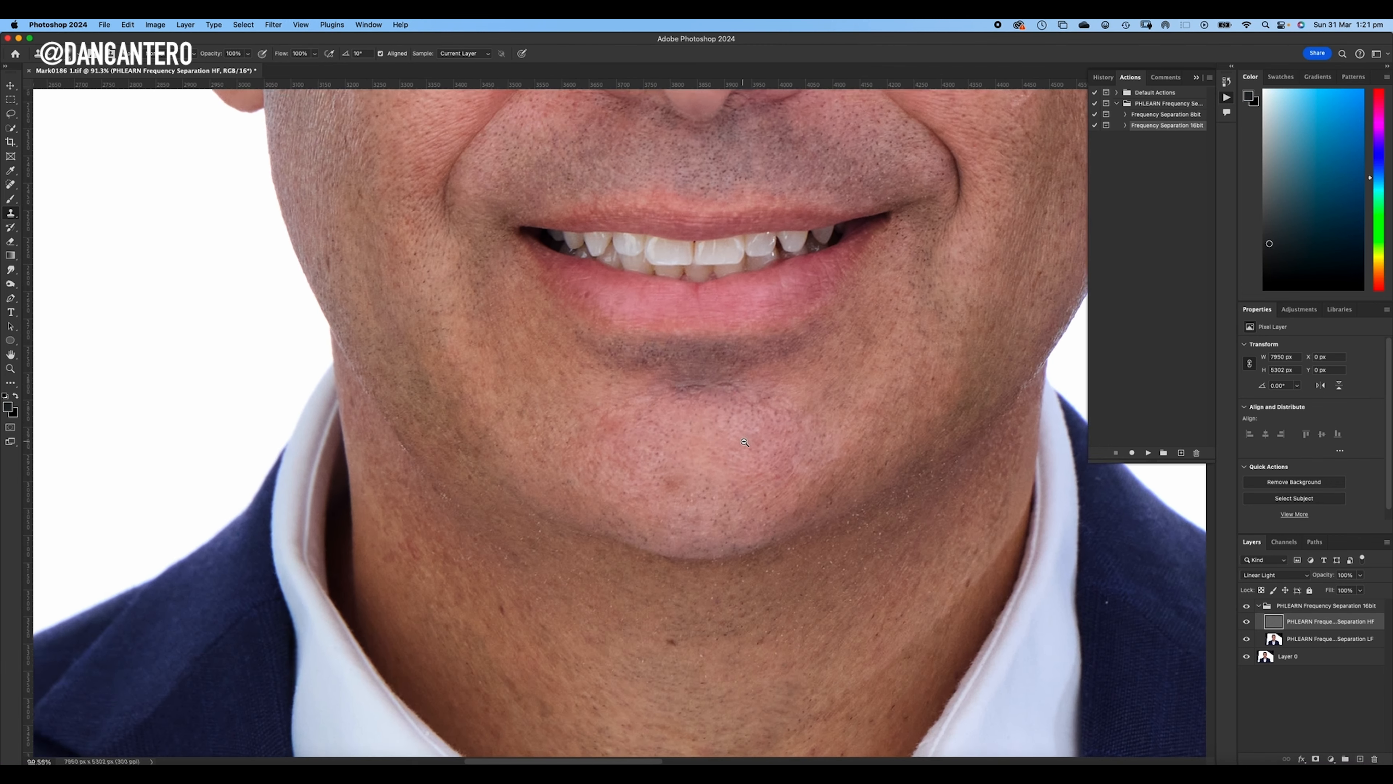
{"action": "scroll", "coordinate": [745, 442], "scroll_direction": "up", "scroll_amount": 3}
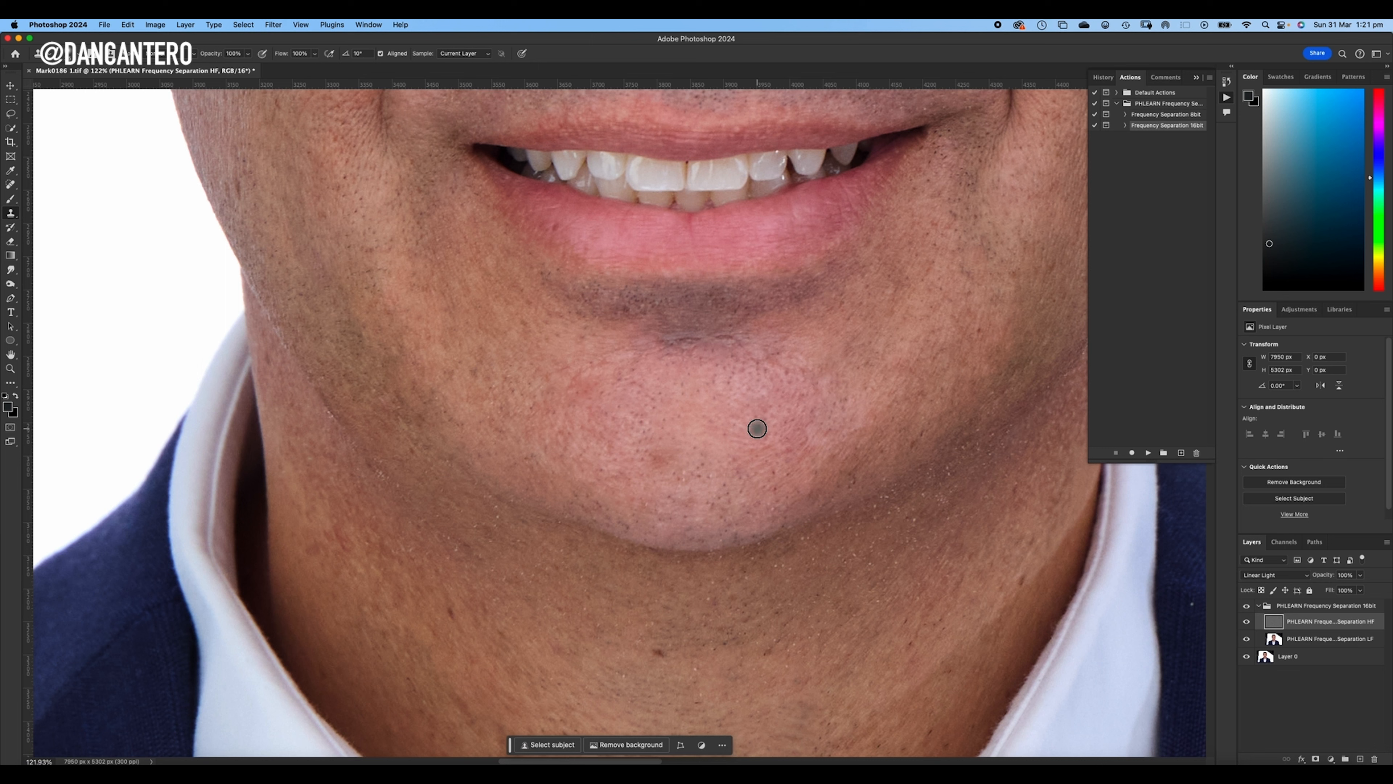
{"action": "left_click", "coordinate": [1247, 607]}
{"action": "left_click", "coordinate": [1247, 607]}
{"action": "left_click", "coordinate": [1248, 607]}
{"action": "left_click", "coordinate": [1247, 607]}
{"action": "left_click", "coordinate": [1247, 607]}
{"action": "scroll", "coordinate": [794, 246], "scroll_direction": "down", "scroll_amount": 9}
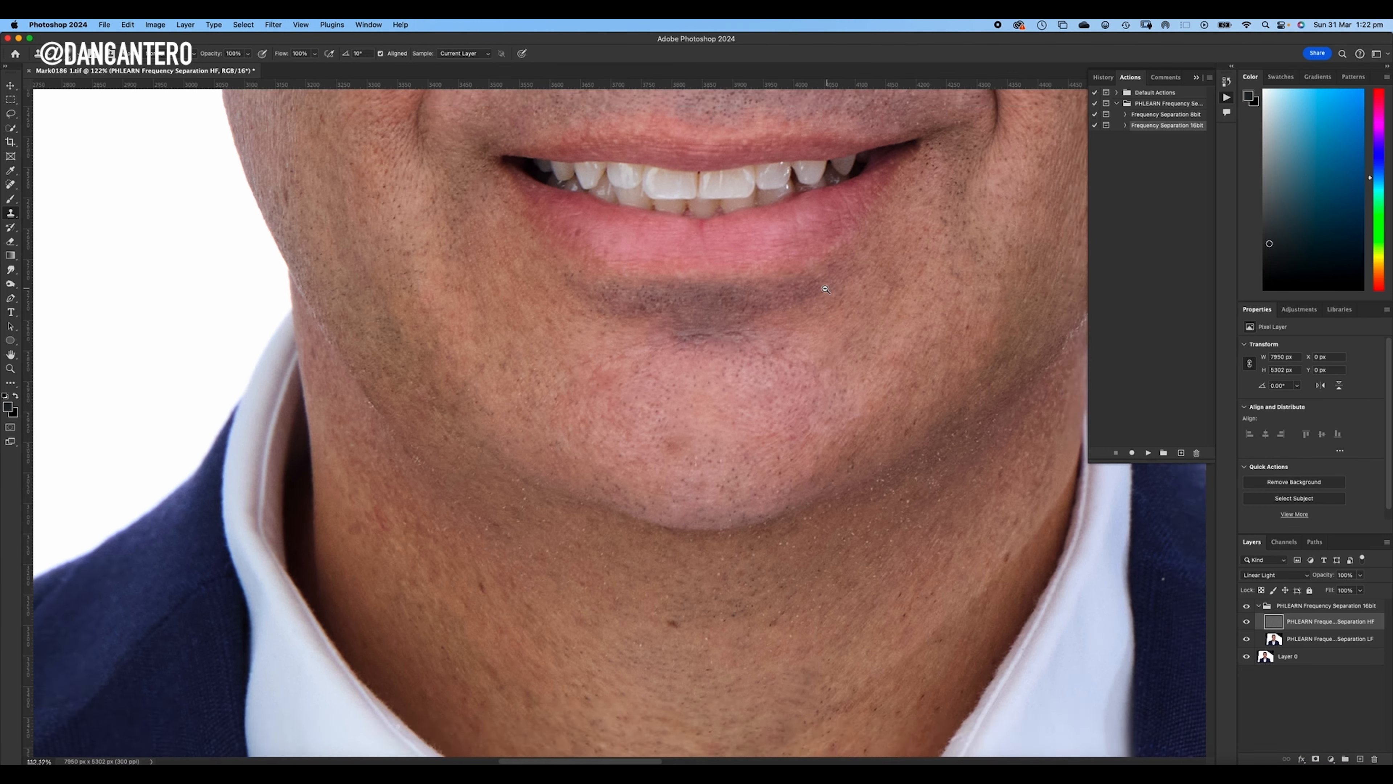
- Clone clean skin texture over the small marks just below the lower lashes of the image-left eye
{"action": "scroll", "coordinate": [794, 247], "scroll_direction": "up", "scroll_amount": 8}
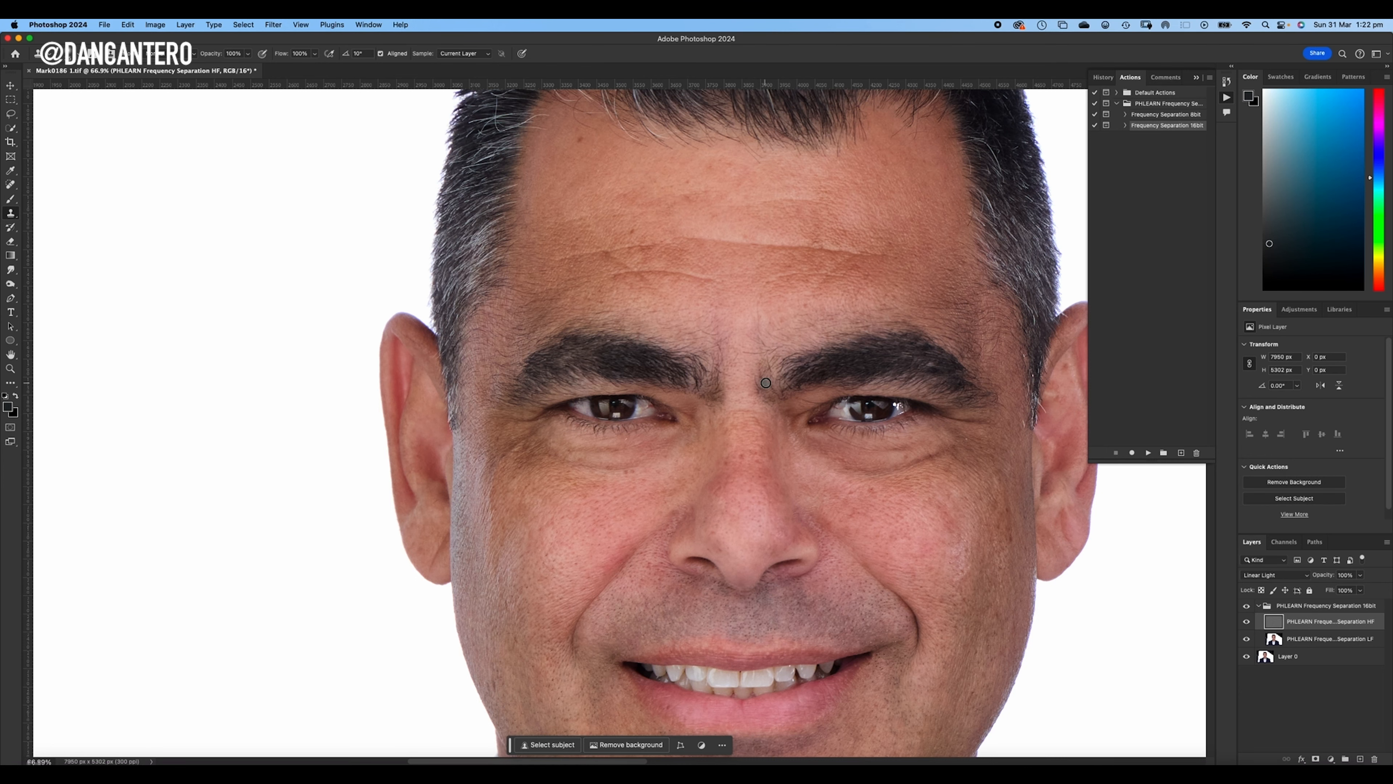
{"action": "left_click_drag", "start_coordinate": [806, 498], "coordinate": [748, 374]}
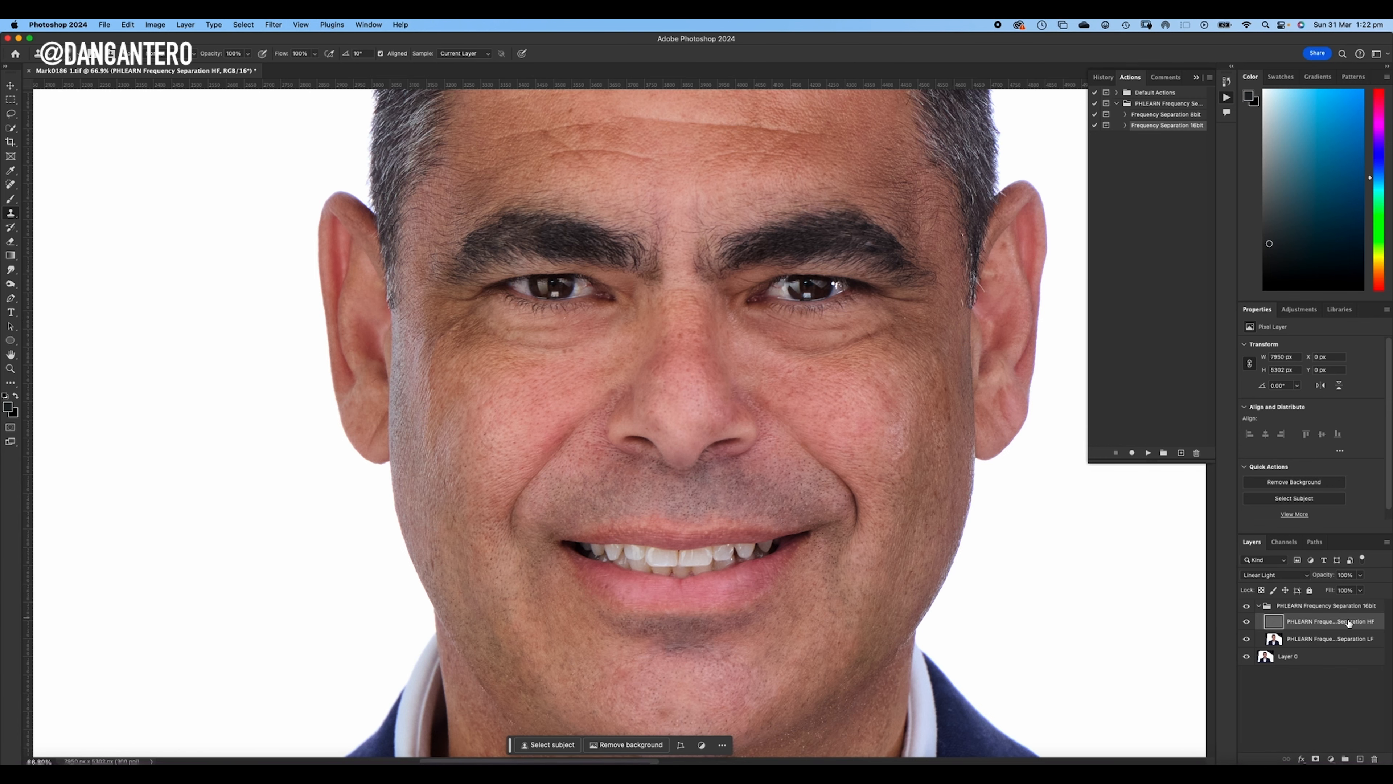
{"action": "scroll", "coordinate": [771, 236], "scroll_direction": "up", "scroll_amount": 5}
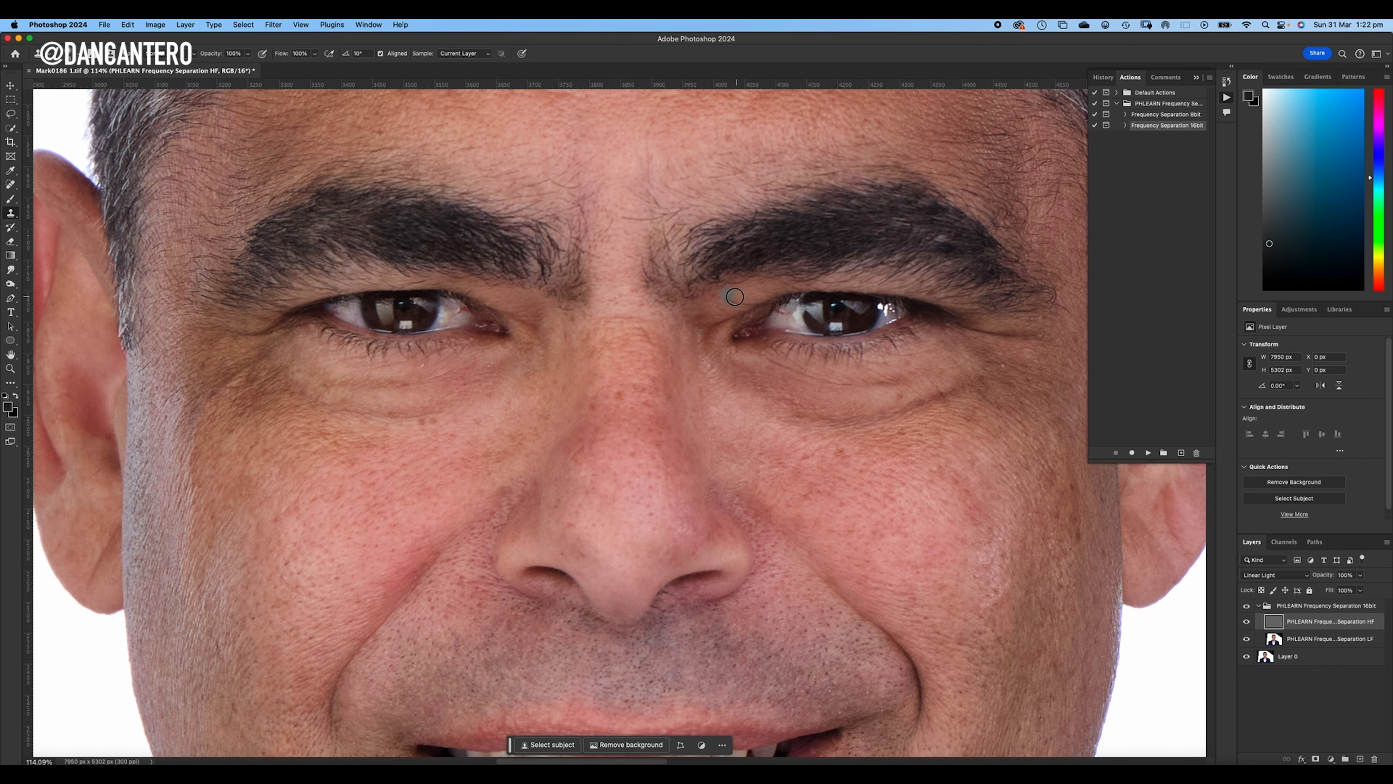
{"action": "scroll", "coordinate": [769, 354], "scroll_direction": "up", "scroll_amount": 3}
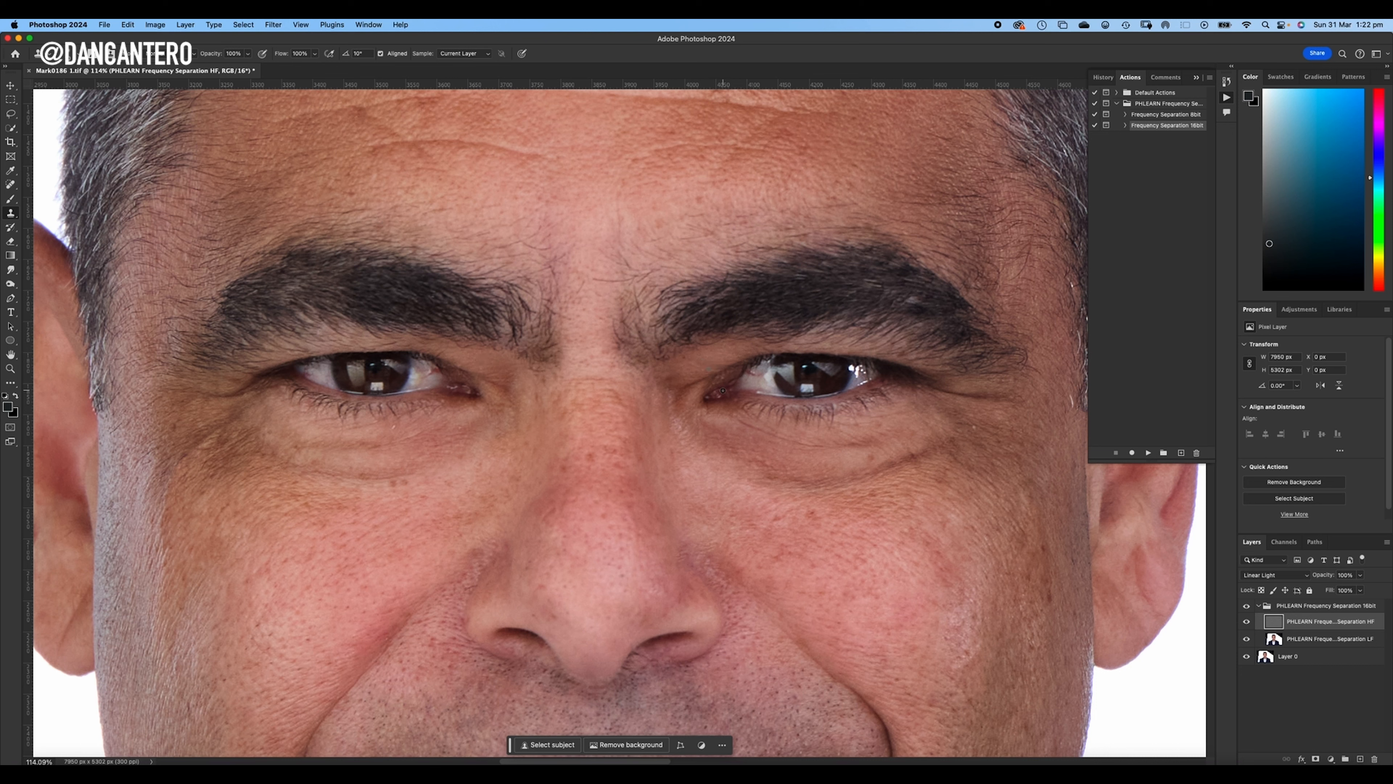
{"action": "scroll", "coordinate": [717, 354], "scroll_direction": "up", "scroll_amount": 3}
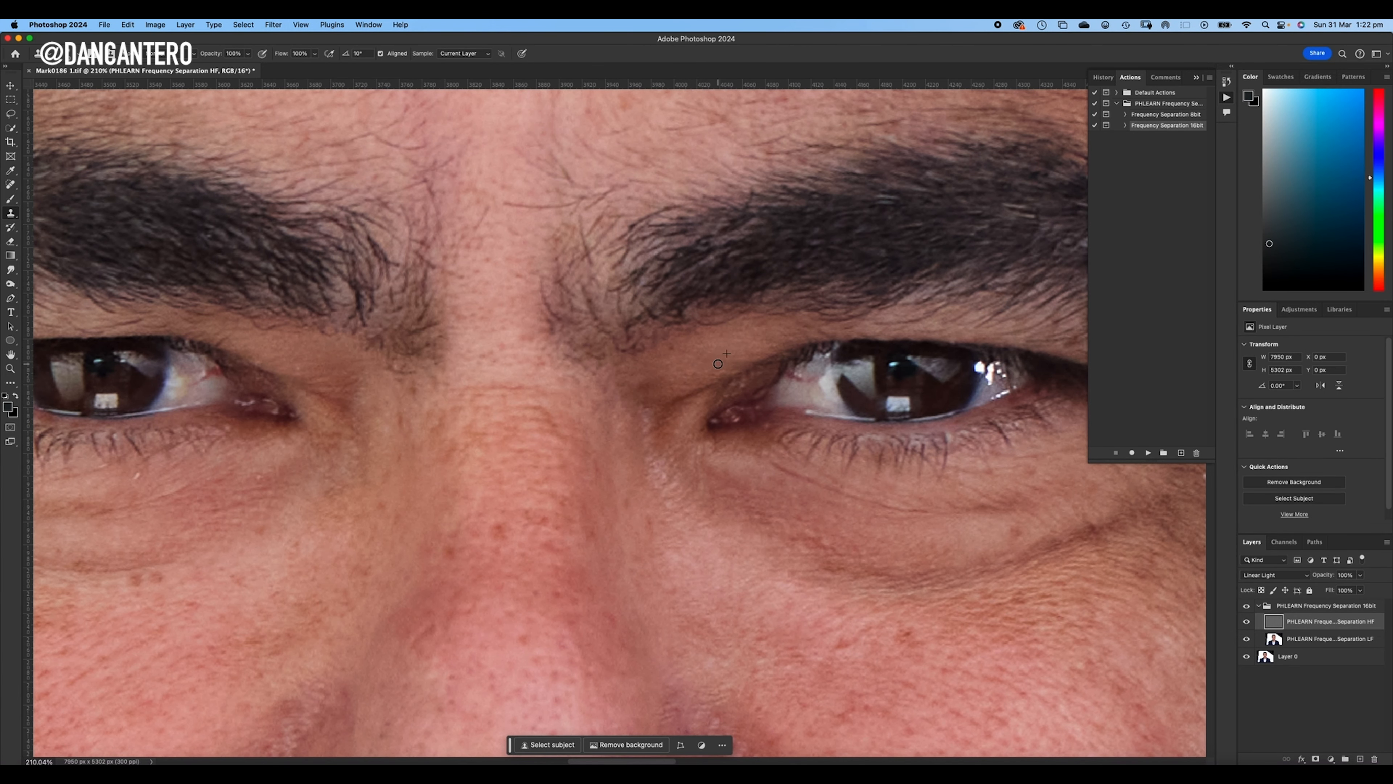
{"action": "scroll", "coordinate": [754, 327], "scroll_direction": "down", "scroll_amount": 3}
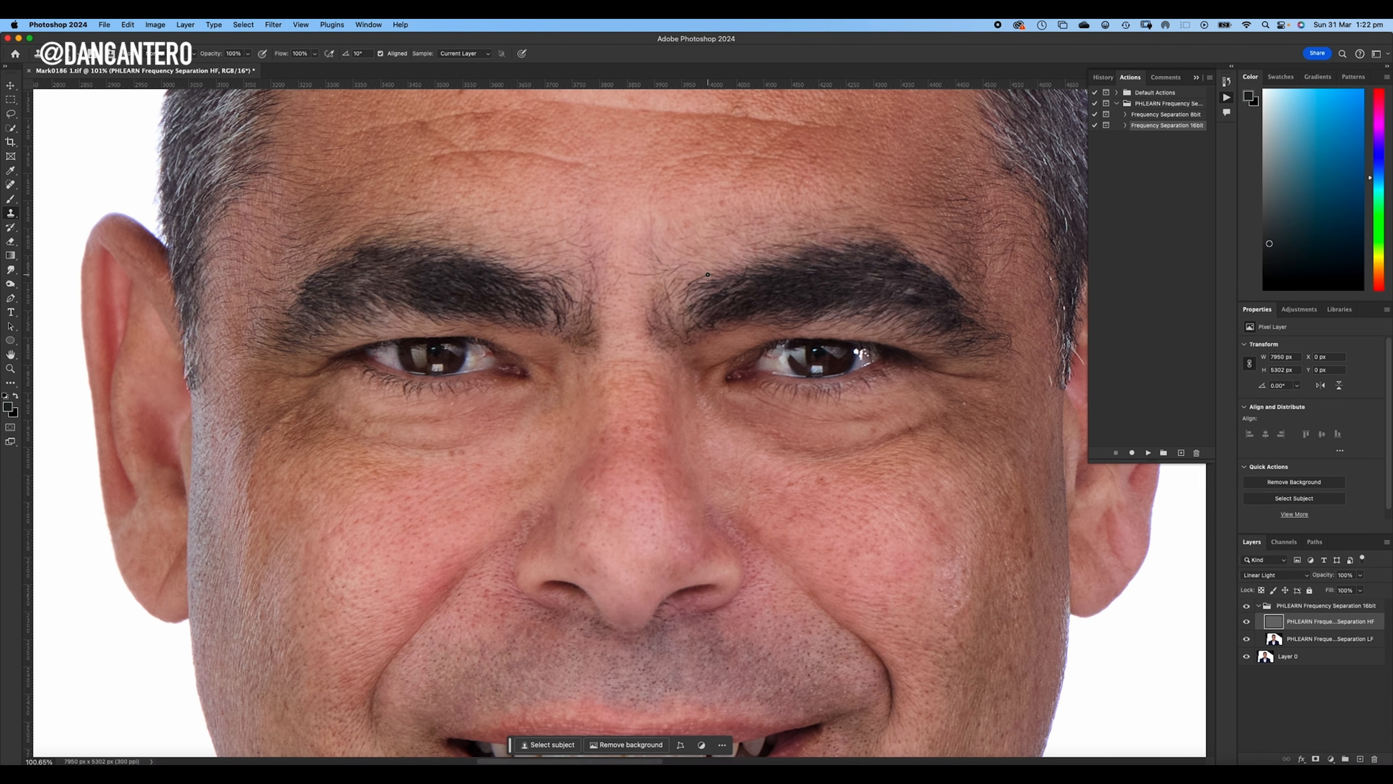
{"action": "scroll", "coordinate": [978, 417], "scroll_direction": "up", "scroll_amount": 5}
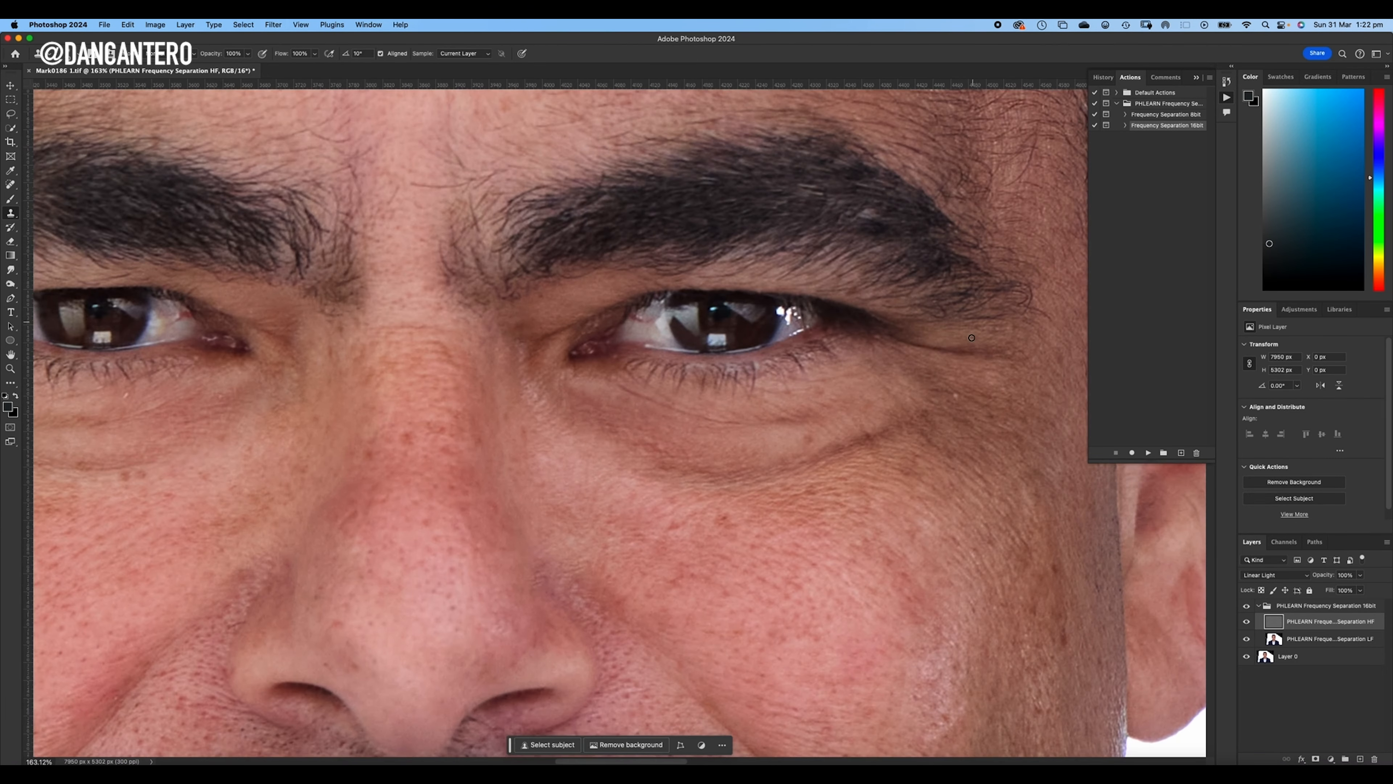
{"action": "left_click_drag", "start_coordinate": [449, 462], "coordinate": [973, 475]}
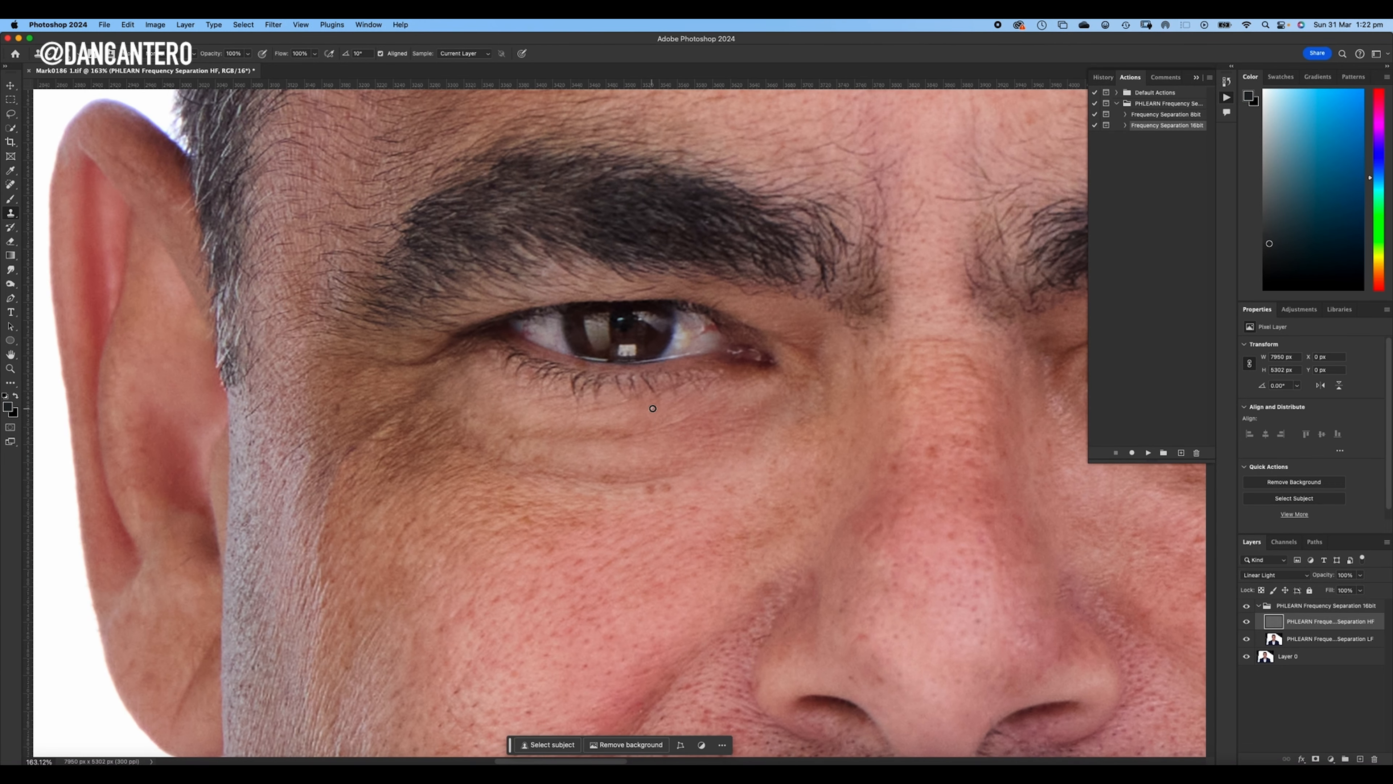
{"action": "mouse_move", "coordinate": [648, 411]}
{"action": "left_mouse_down"}
{"action": "mouse_move", "coordinate": [705, 412]}
{"action": "mouse_move", "coordinate": [745, 439]}
{"action": "mouse_move", "coordinate": [748, 427]}
{"action": "mouse_move", "coordinate": [748, 408]}
{"action": "mouse_move", "coordinate": [625, 403]}
{"action": "left_mouse_up"}
{"action": "left_click", "coordinate": [632, 412], "text": "alt"}
{"action": "scroll", "coordinate": [730, 432], "scroll_direction": "up", "scroll_amount": 3}
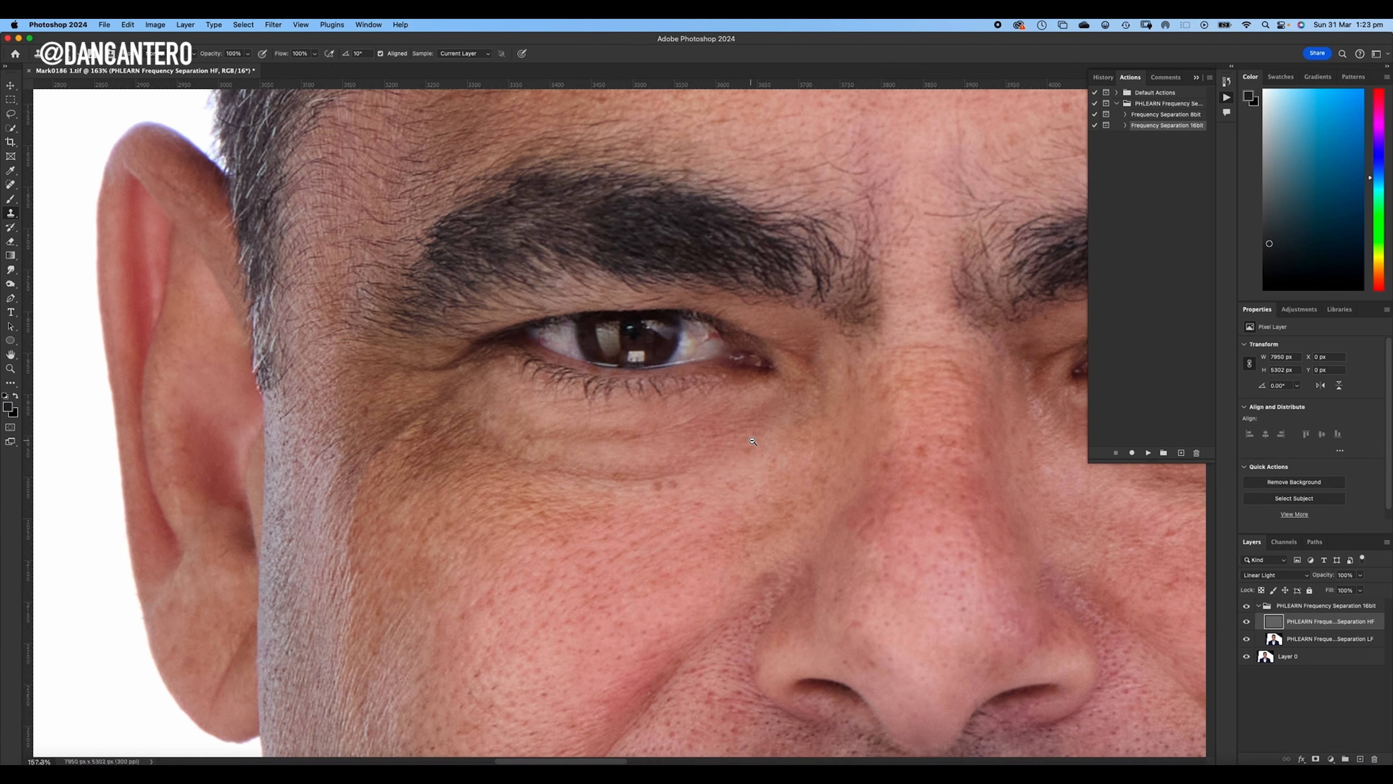
{"action": "scroll", "coordinate": [730, 432], "scroll_direction": "down", "scroll_amount": 5}
{"action": "scroll", "coordinate": [730, 432], "scroll_direction": "up", "scroll_amount": 3}
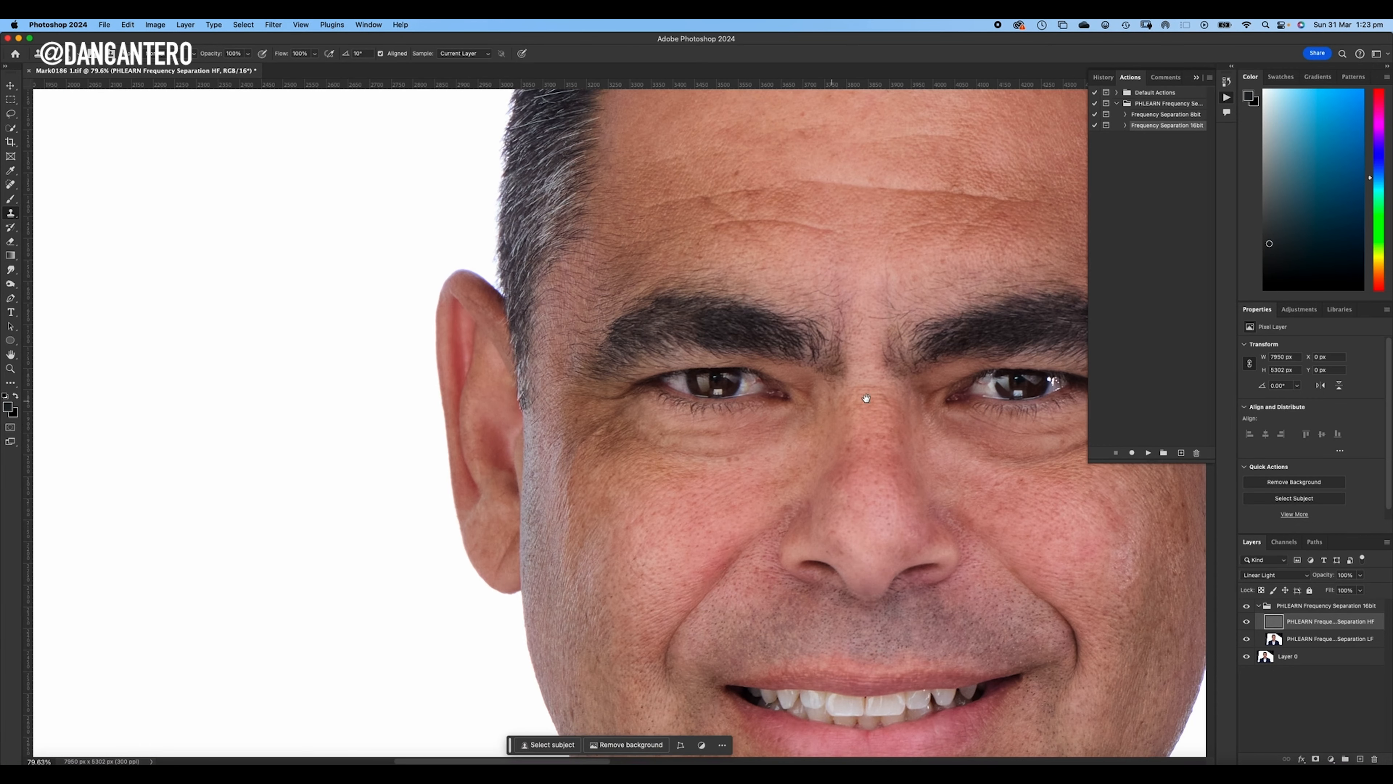
- Compare the eyes and nose bridge with the frequency separation group hidden and shown again
{"action": "left_click_drag", "start_coordinate": [846, 399], "coordinate": [734, 397]}
{"action": "scroll", "coordinate": [826, 387], "scroll_direction": "up", "scroll_amount": 4}
{"action": "left_click_drag", "start_coordinate": [821, 437], "coordinate": [713, 461]}
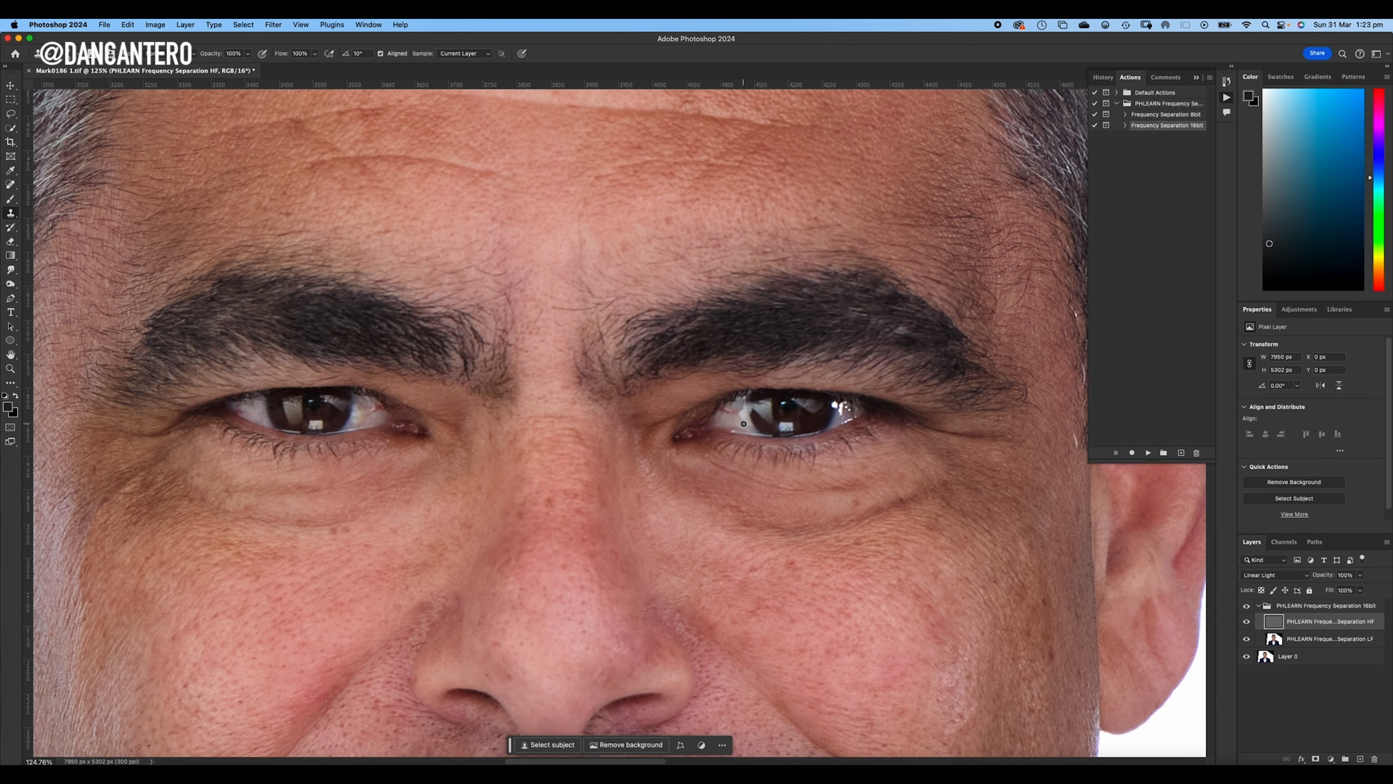
{"action": "left_click", "coordinate": [1247, 606]}
{"action": "left_click", "coordinate": [1248, 610]}
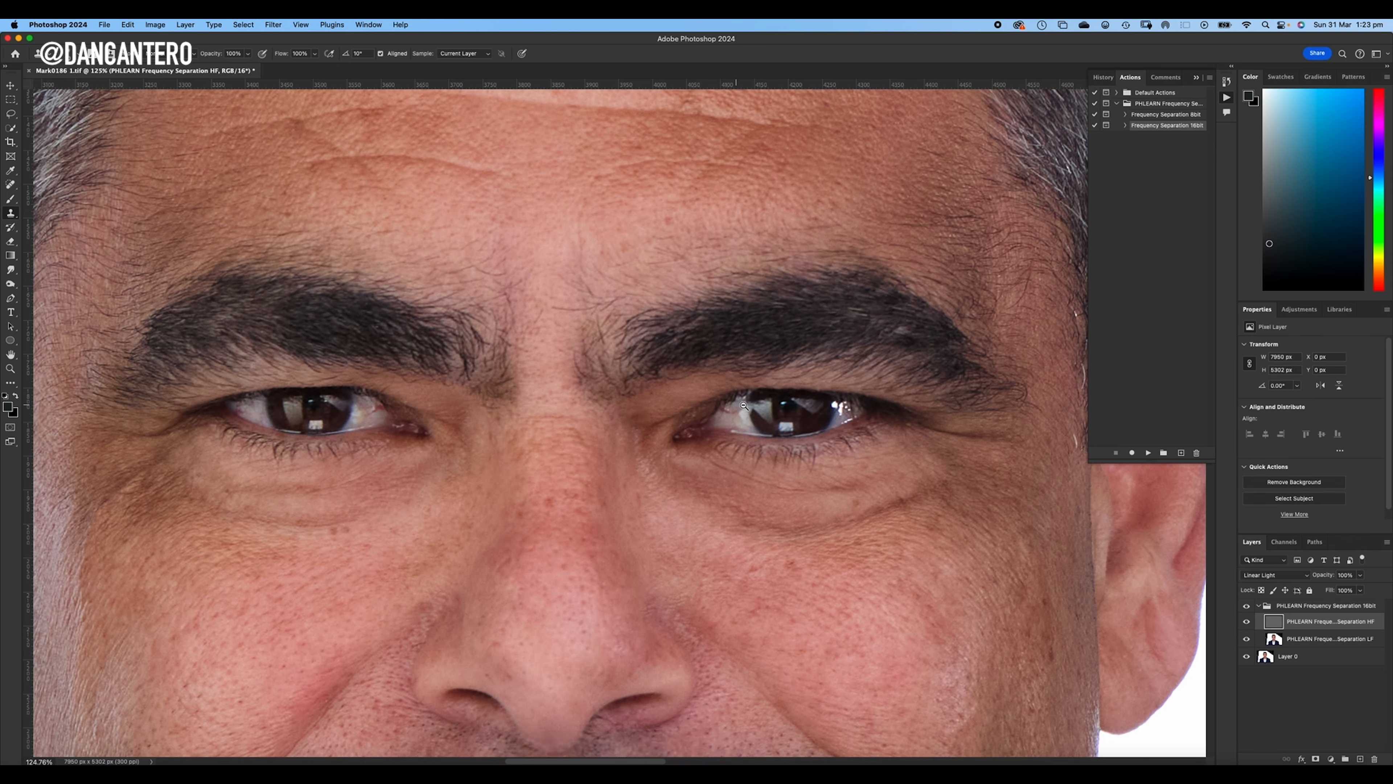
- Clone out the fine marks at the inner corner of the white of the image-right eye and check against the original
{"action": "scroll", "coordinate": [732, 413], "scroll_direction": "up", "scroll_amount": 3}
{"action": "left_click", "coordinate": [730, 420]}
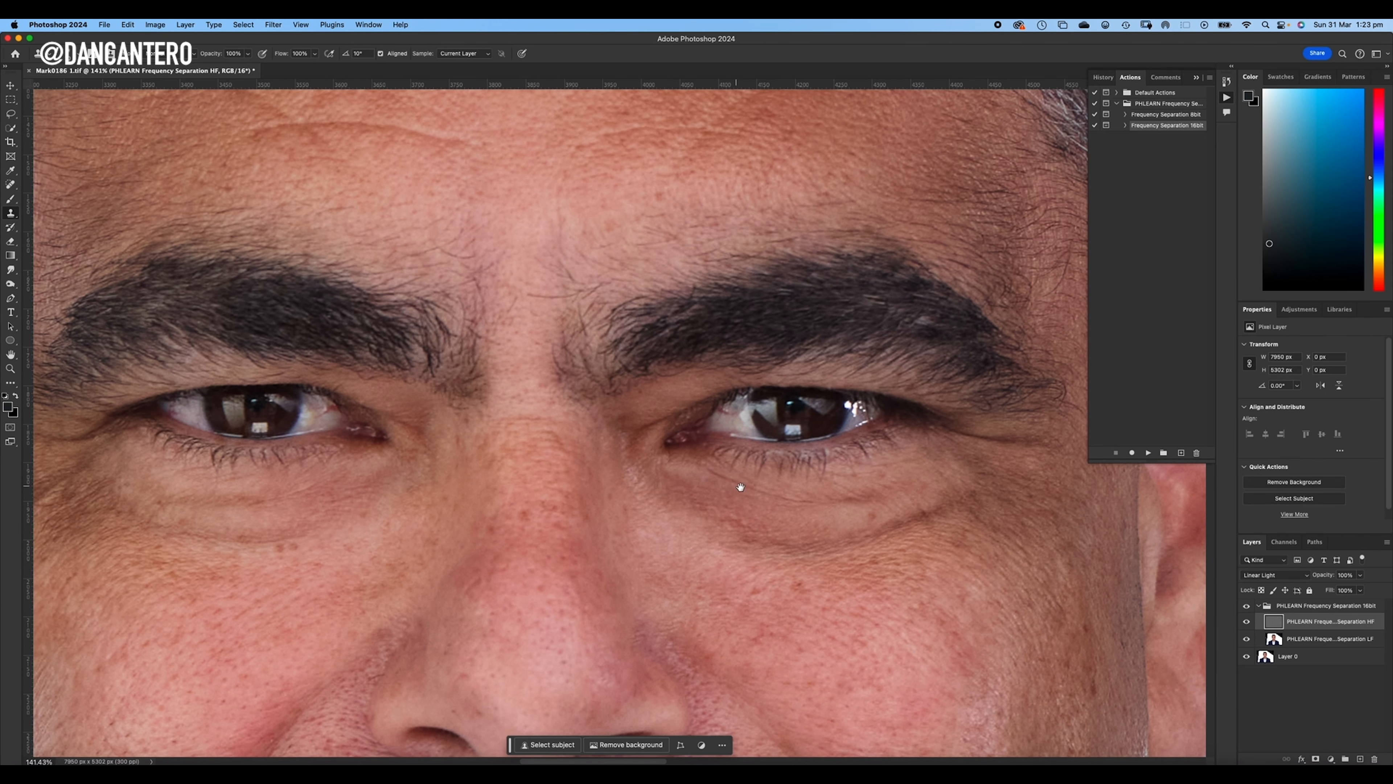
{"action": "scroll", "coordinate": [735, 486], "scroll_direction": "up", "scroll_amount": 3}
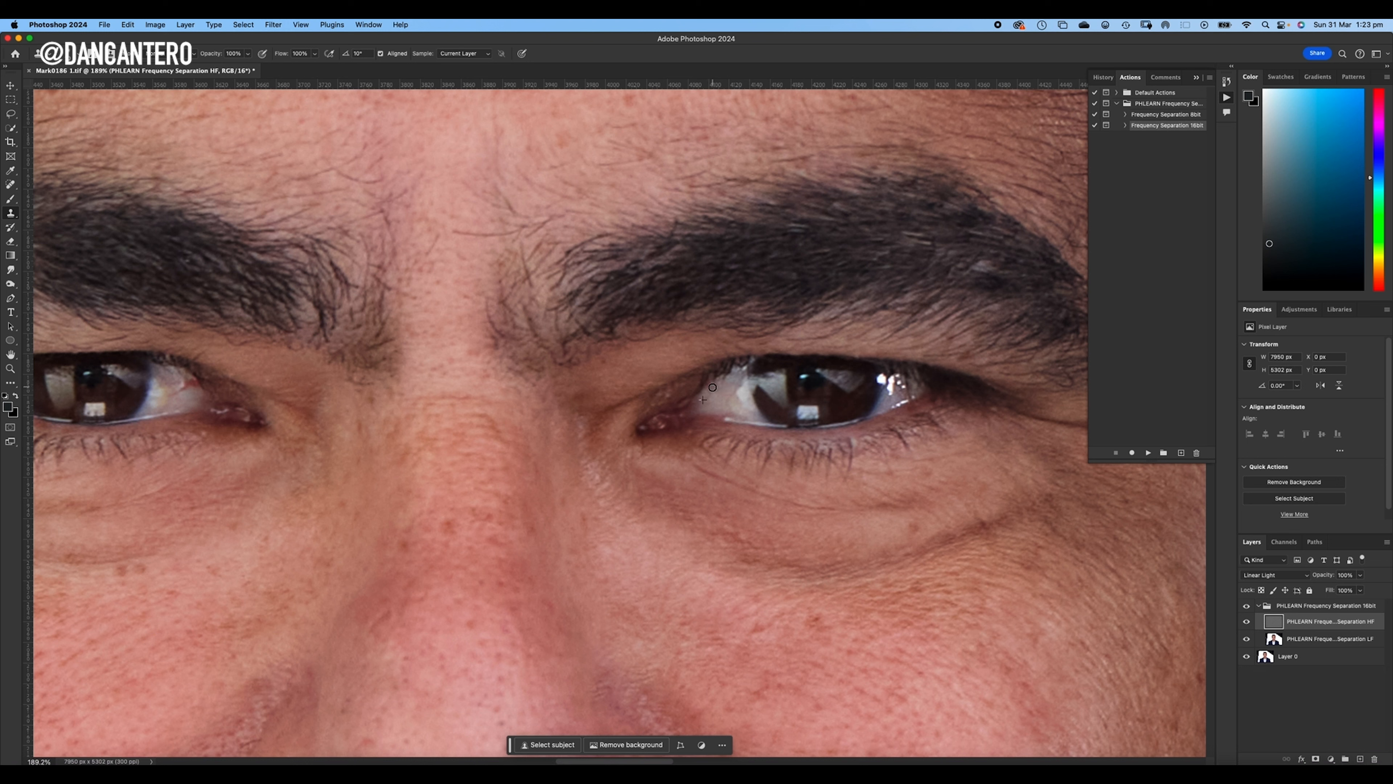
{"action": "left_click_drag", "start_coordinate": [710, 390], "coordinate": [703, 397]}
{"action": "left_click_drag", "start_coordinate": [717, 391], "coordinate": [710, 398]}
{"action": "left_click", "coordinate": [1248, 607]}
- Inspect the whites of both eyes up close and the whole face for remaining texture flaws
{"action": "left_click_drag", "start_coordinate": [559, 363], "coordinate": [948, 383]}
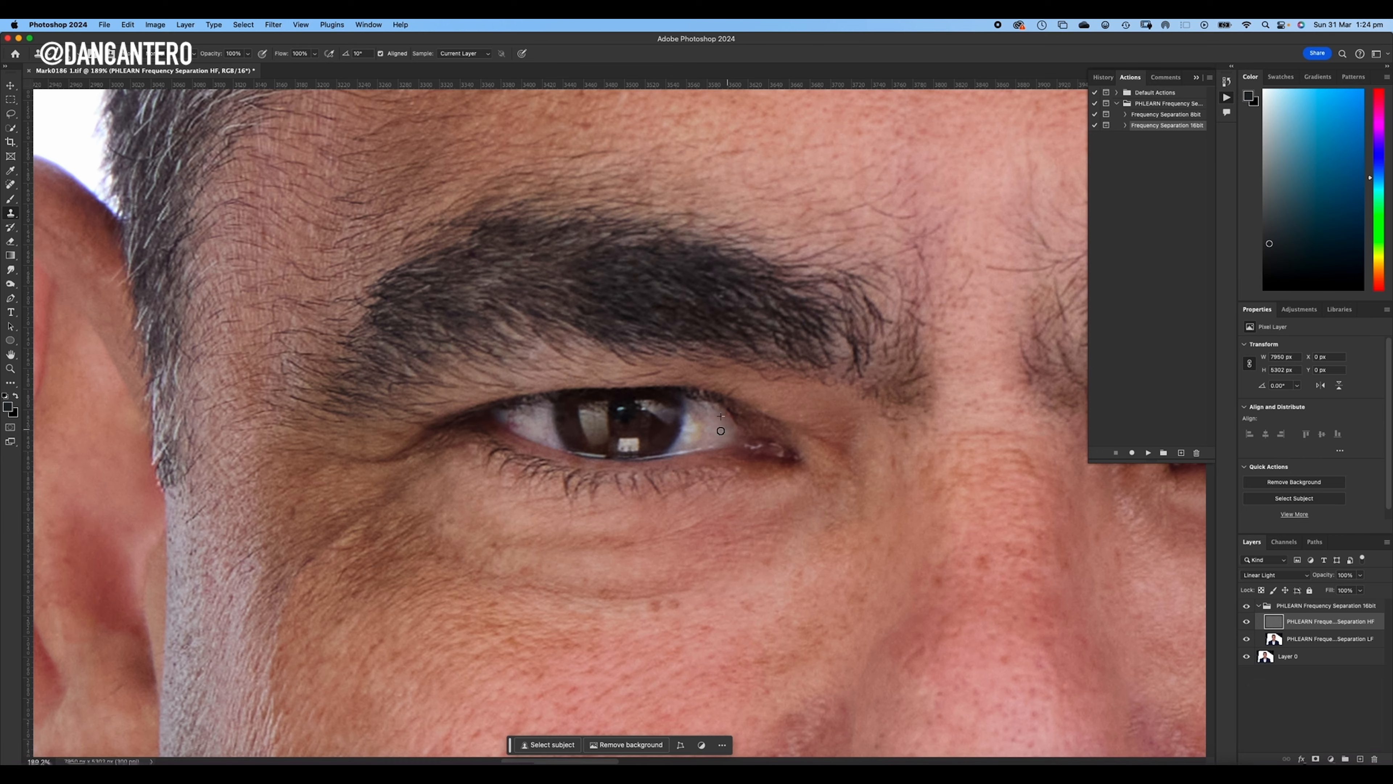
{"action": "scroll", "coordinate": [781, 411], "scroll_direction": "down", "scroll_amount": 5}
{"action": "left_click_drag", "start_coordinate": [817, 415], "coordinate": [540, 396]}
{"action": "scroll", "coordinate": [752, 370], "scroll_direction": "down", "scroll_amount": 1}
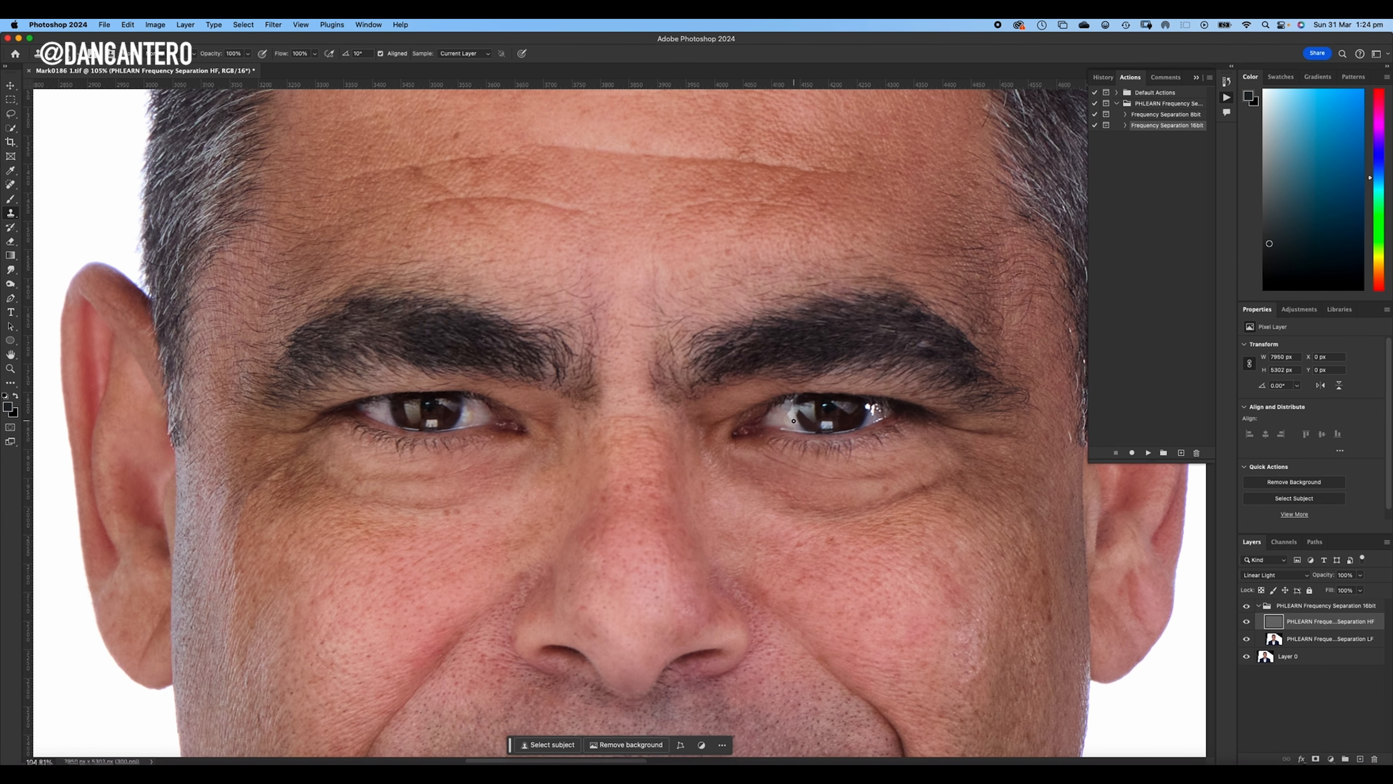
{"action": "left_click", "coordinate": [825, 425]}
{"action": "scroll", "coordinate": [781, 425], "scroll_direction": "up", "scroll_amount": 4}
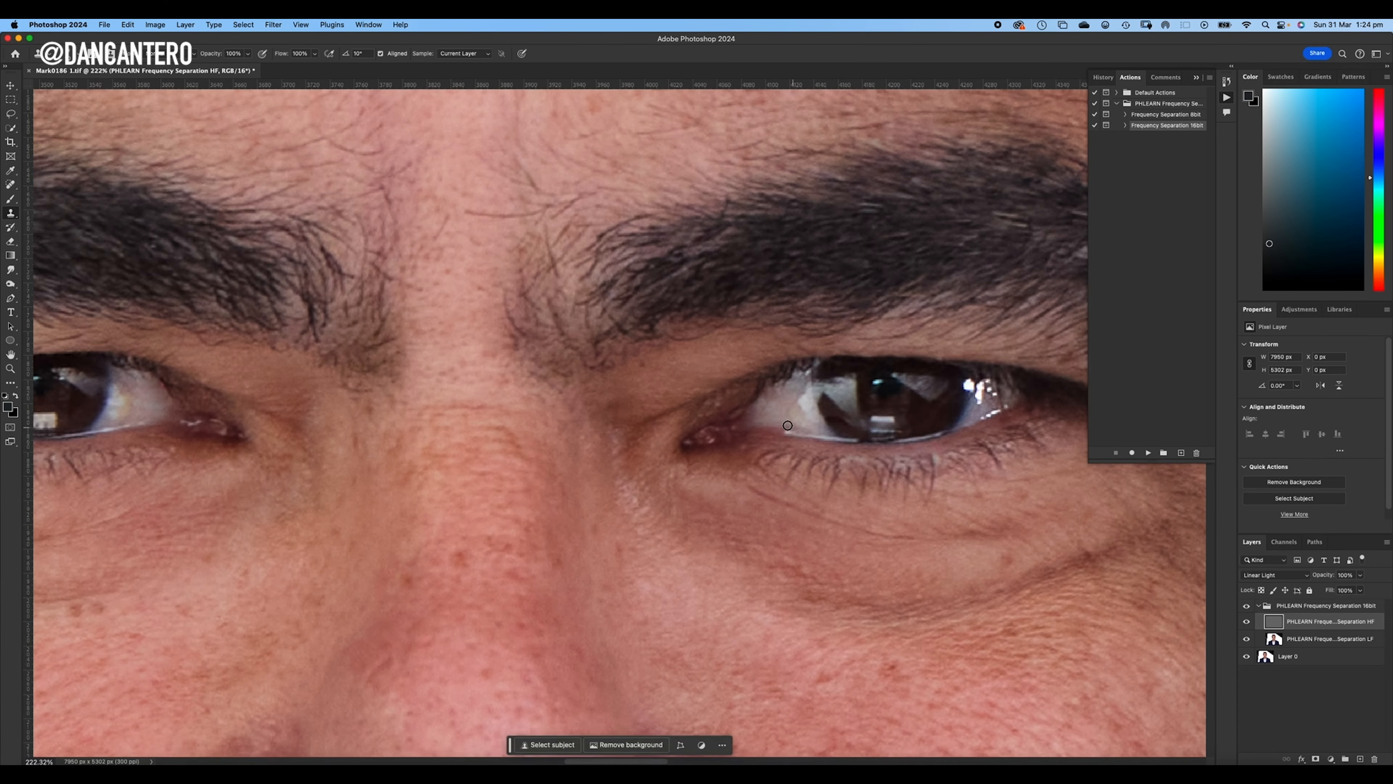
{"action": "scroll", "coordinate": [698, 405], "scroll_direction": "down", "scroll_amount": 3}
{"action": "scroll", "coordinate": [697, 405], "scroll_direction": "down", "scroll_amount": 4}
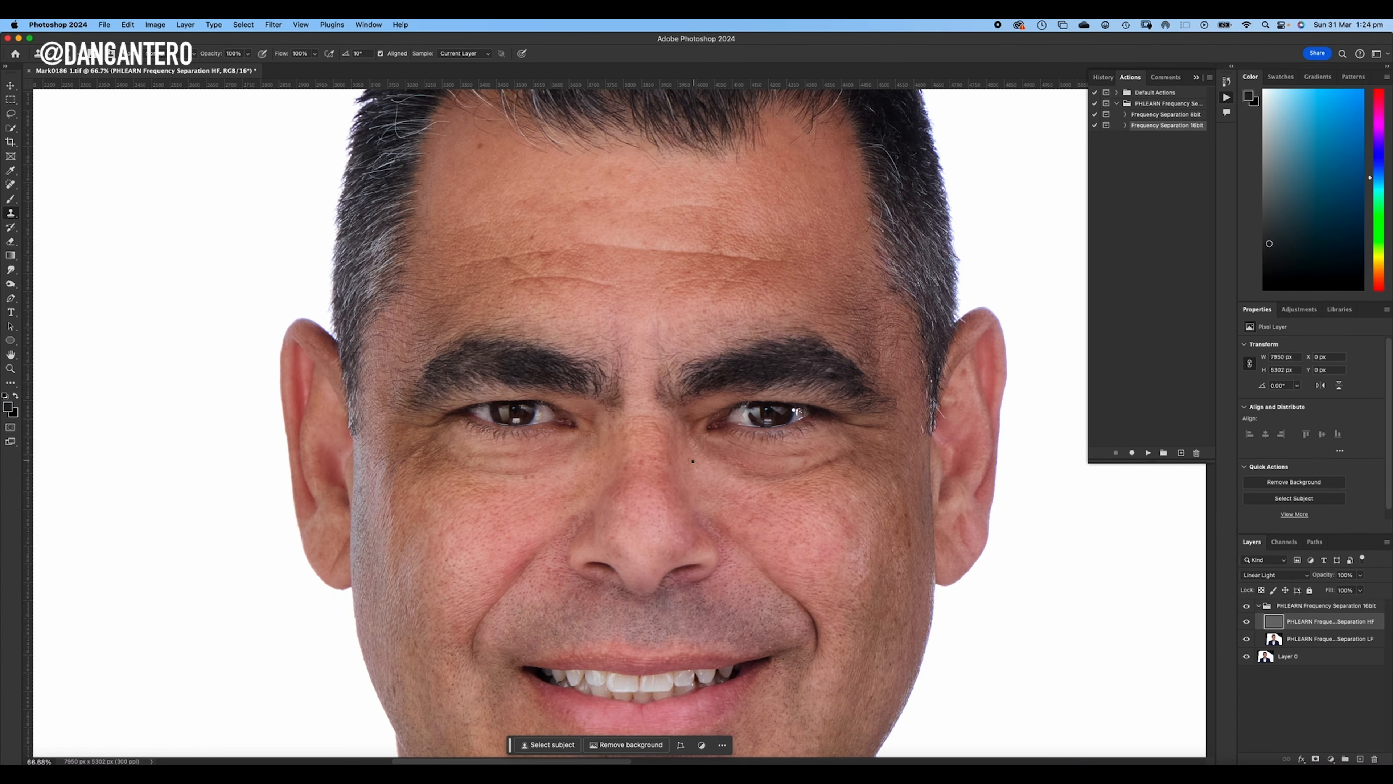
{"action": "left_click_drag", "start_coordinate": [730, 516], "coordinate": [725, 457]}
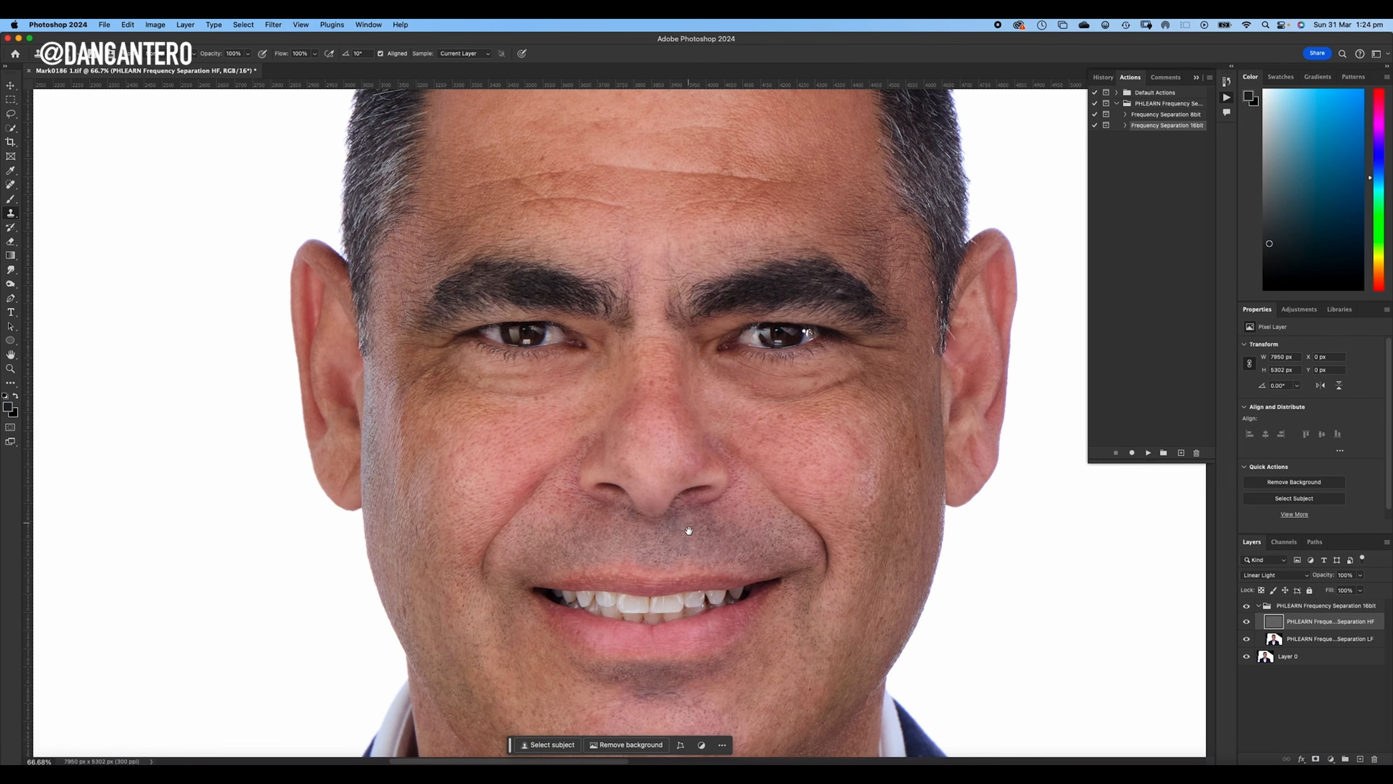
- Clone out the stray hairs around the image-right nostril, undoing and redoing the stroke at its inner edge
{"action": "scroll", "coordinate": [713, 511], "scroll_direction": "up", "scroll_amount": 5}
{"action": "scroll", "coordinate": [741, 496], "scroll_direction": "down", "scroll_amount": 3}
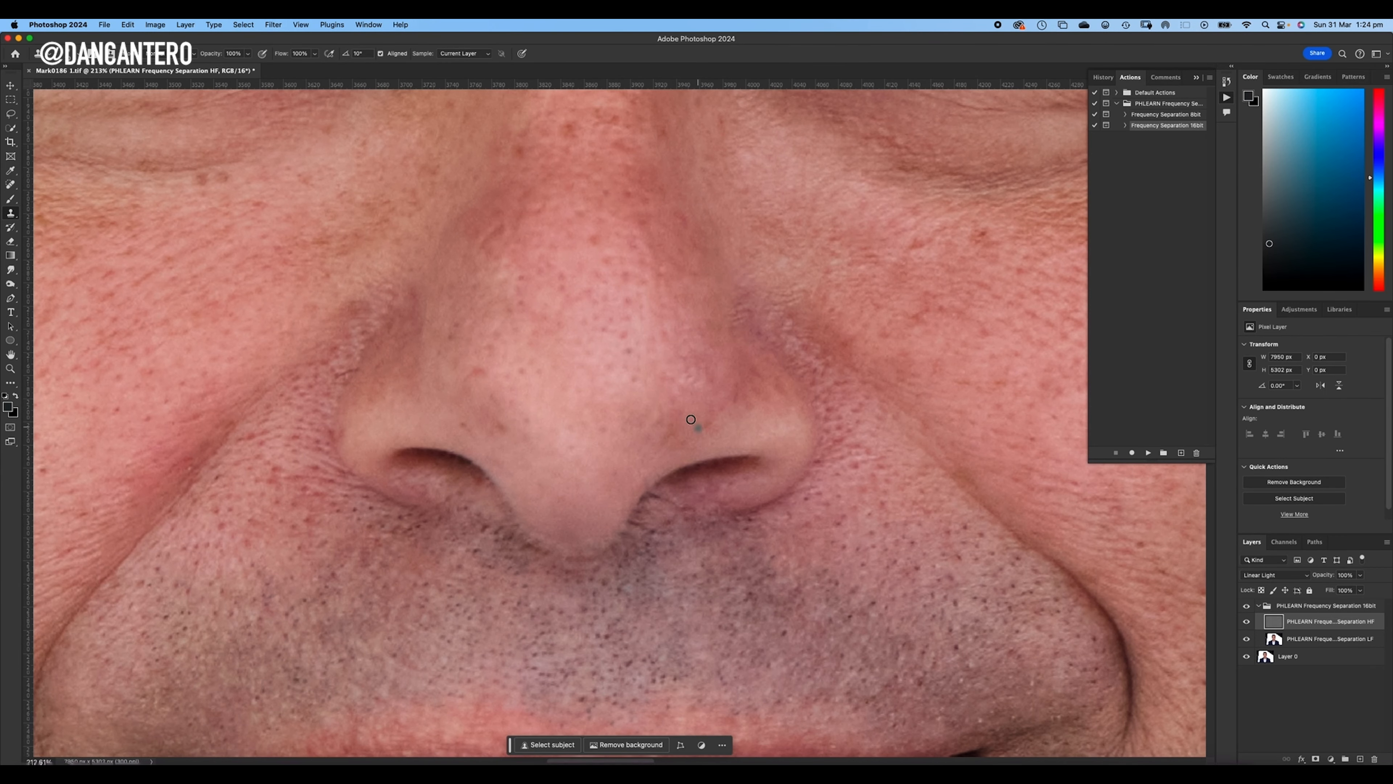
{"action": "scroll", "coordinate": [707, 488], "scroll_direction": "up", "scroll_amount": 4}
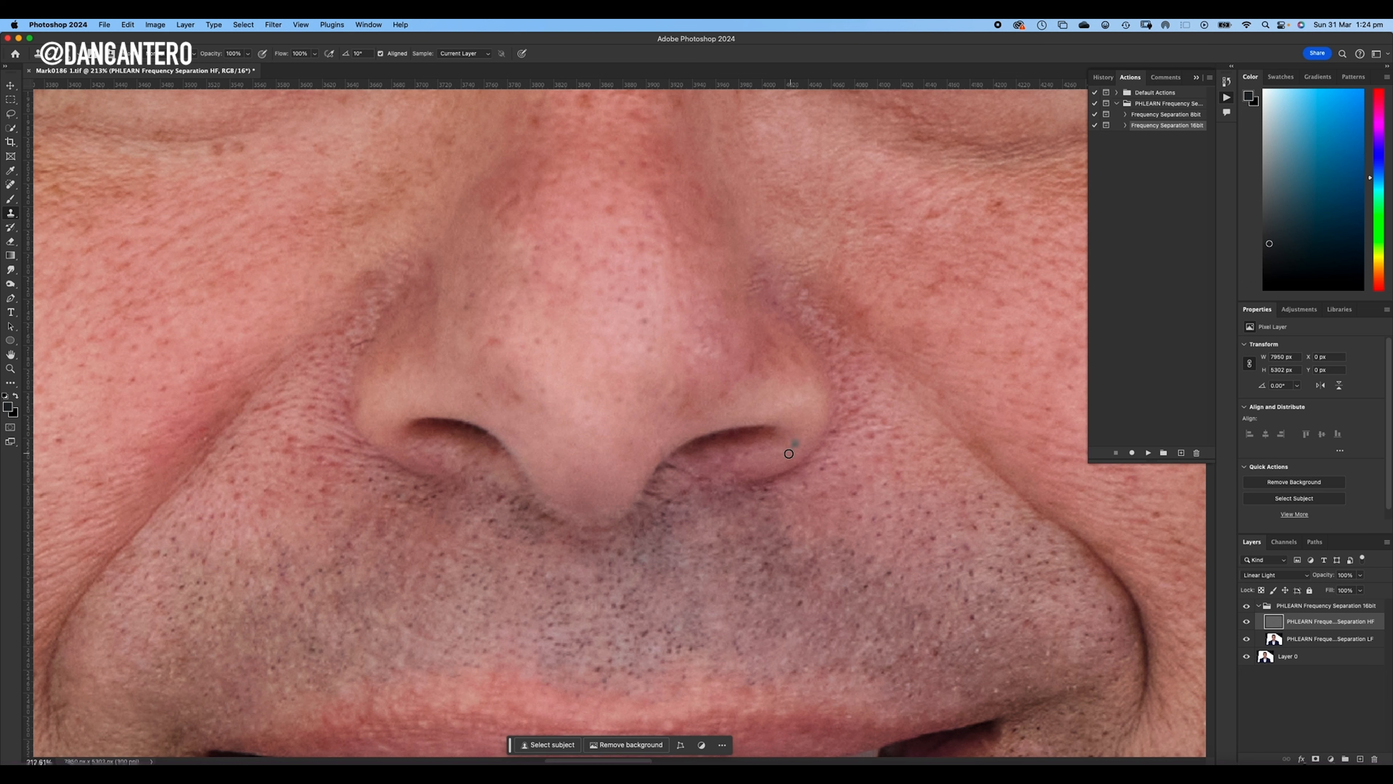
{"action": "left_click", "coordinate": [798, 437], "text": "alt"}
{"action": "mouse_move", "coordinate": [668, 464]}
{"action": "left_mouse_down"}
{"action": "mouse_move", "coordinate": [656, 480]}
{"action": "mouse_move", "coordinate": [680, 469]}
{"action": "left_mouse_up"}
{"action": "key", "text": "super+z"}
{"action": "mouse_move", "coordinate": [670, 466]}
{"action": "left_mouse_down"}
{"action": "mouse_move", "coordinate": [701, 454]}
{"action": "mouse_move", "coordinate": [776, 451]}
{"action": "mouse_move", "coordinate": [666, 479]}
{"action": "mouse_move", "coordinate": [662, 469]}
{"action": "mouse_move", "coordinate": [649, 488]}
{"action": "mouse_move", "coordinate": [671, 456]}
{"action": "left_mouse_up"}
{"action": "left_click", "coordinate": [780, 450], "text": "alt"}
{"action": "left_click", "coordinate": [675, 451], "text": "alt"}
{"action": "mouse_move", "coordinate": [734, 403]}
{"action": "left_mouse_down"}
{"action": "mouse_move", "coordinate": [708, 411]}
{"action": "mouse_move", "coordinate": [752, 409]}
{"action": "left_mouse_up"}
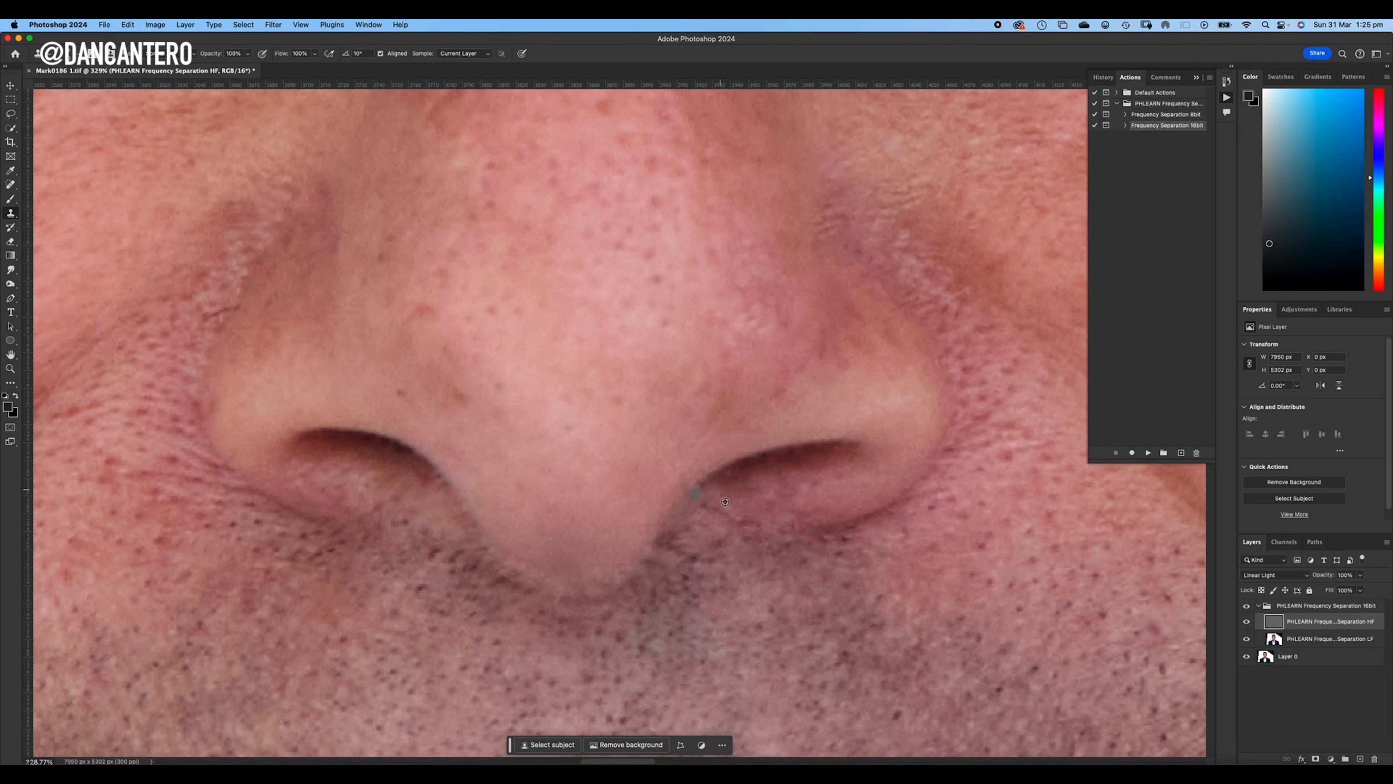
- Clean up the inner rim of the image-right nostril with short clone strokes using nearby skin texture
{"action": "left_click", "coordinate": [724, 480], "text": "alt"}
{"action": "left_click_drag", "start_coordinate": [705, 489], "coordinate": [684, 509]}
{"action": "left_click", "coordinate": [742, 450], "text": "alt"}
{"action": "left_click_drag", "start_coordinate": [729, 463], "coordinate": [684, 495]}
{"action": "left_click_drag", "start_coordinate": [754, 420], "coordinate": [730, 407]}
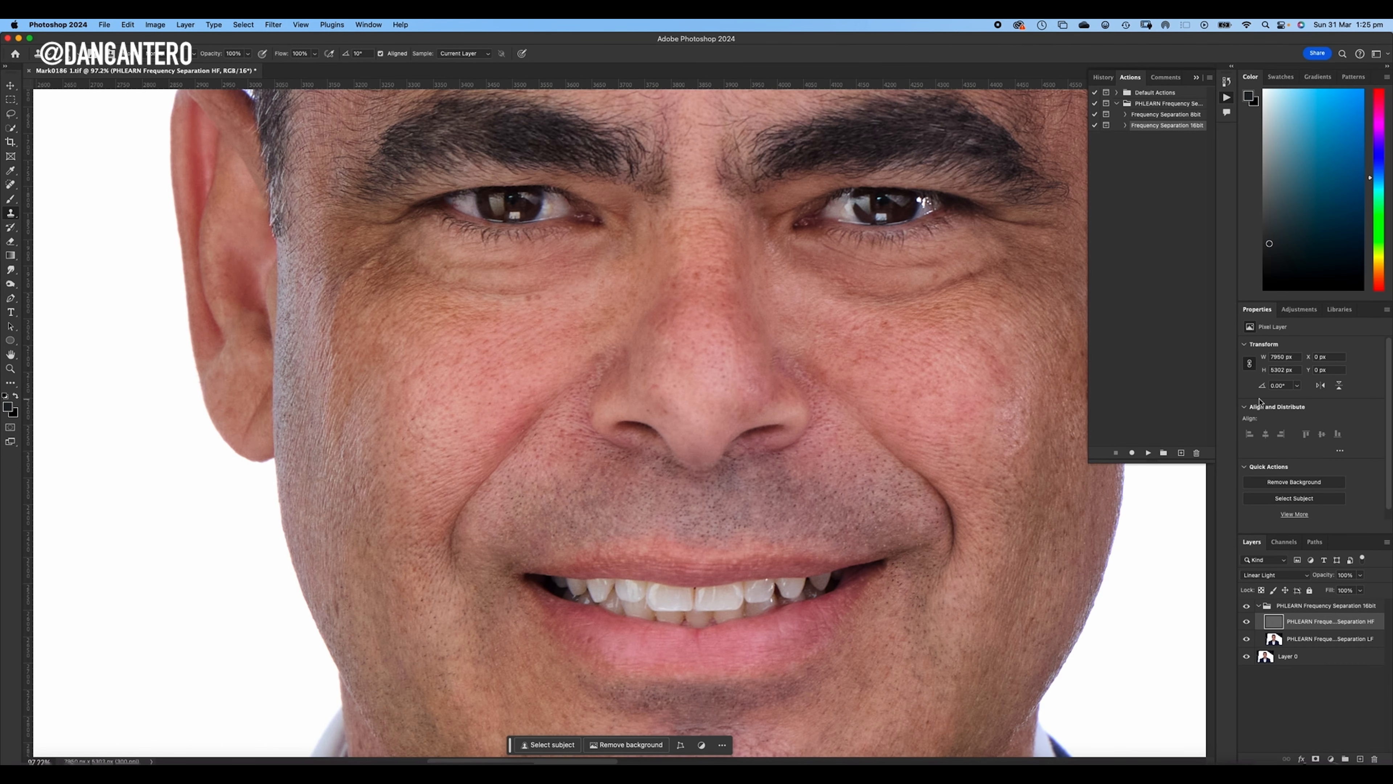
- Compare the nose and whole face before and after by hiding and showing the frequency separation group
{"action": "left_click", "coordinate": [1246, 607]}
{"action": "left_click", "coordinate": [1247, 608]}
{"action": "left_click", "coordinate": [1248, 609]}
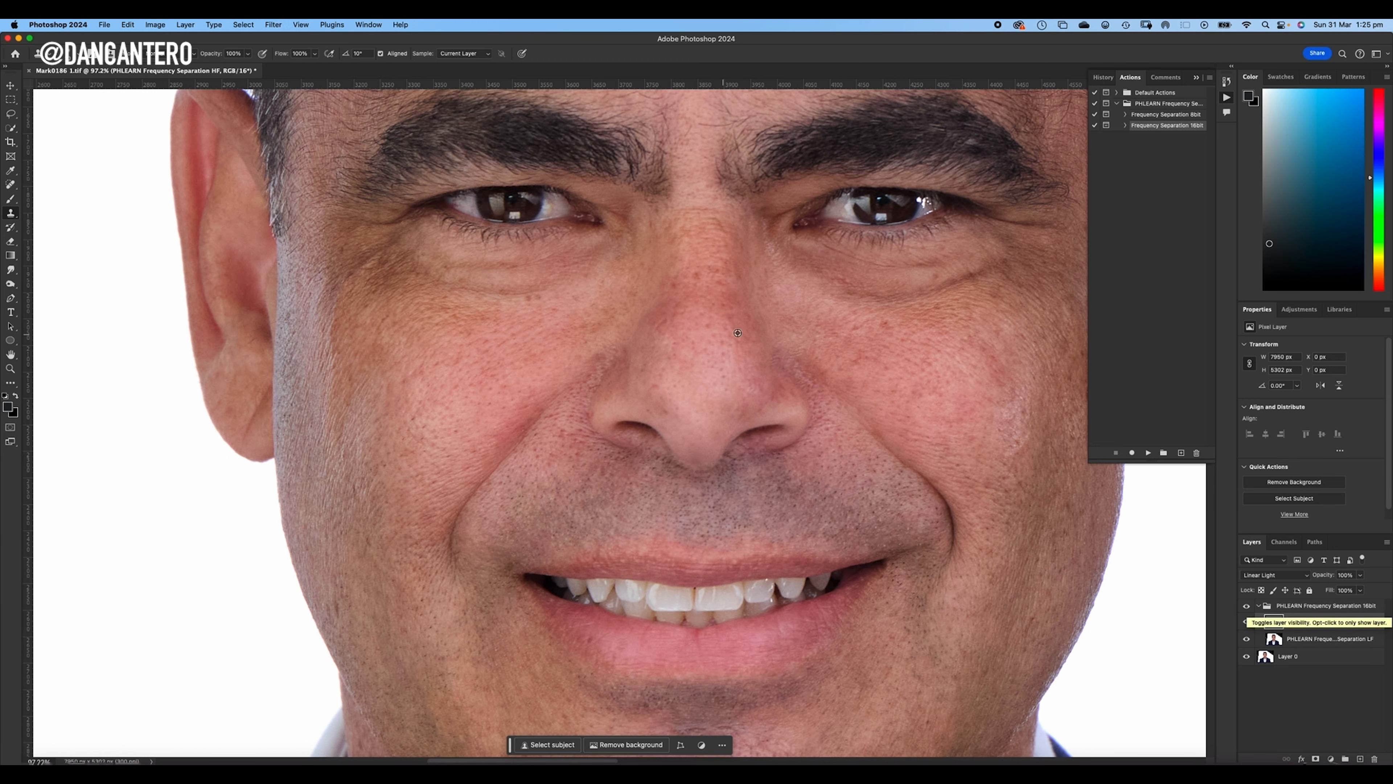
{"action": "scroll", "coordinate": [752, 334], "scroll_direction": "down", "scroll_amount": 5}
{"action": "left_click_drag", "start_coordinate": [807, 359], "coordinate": [751, 412]}
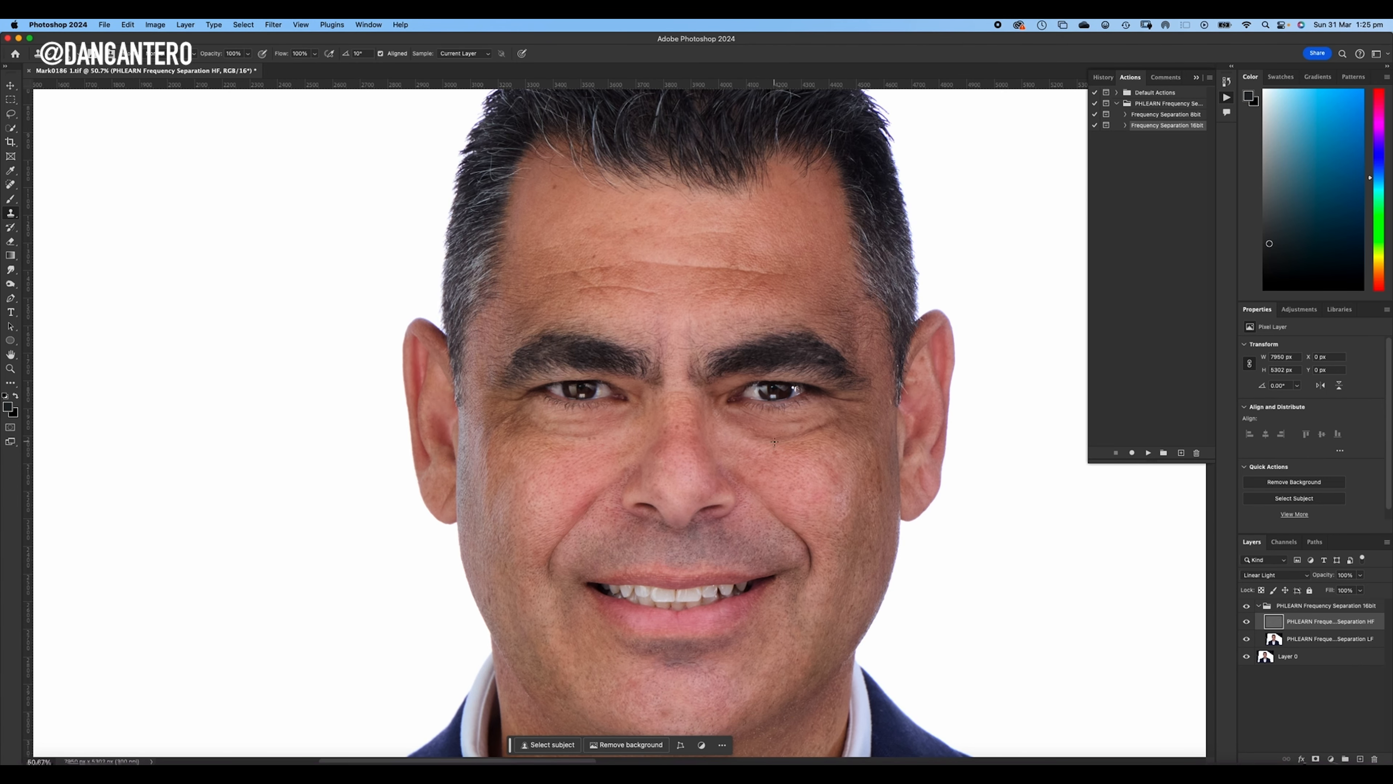
- Select the low-frequency layer, view each frequency layer separately, and leave the high-frequency layer hidden
{"action": "left_click", "coordinate": [1345, 643]}
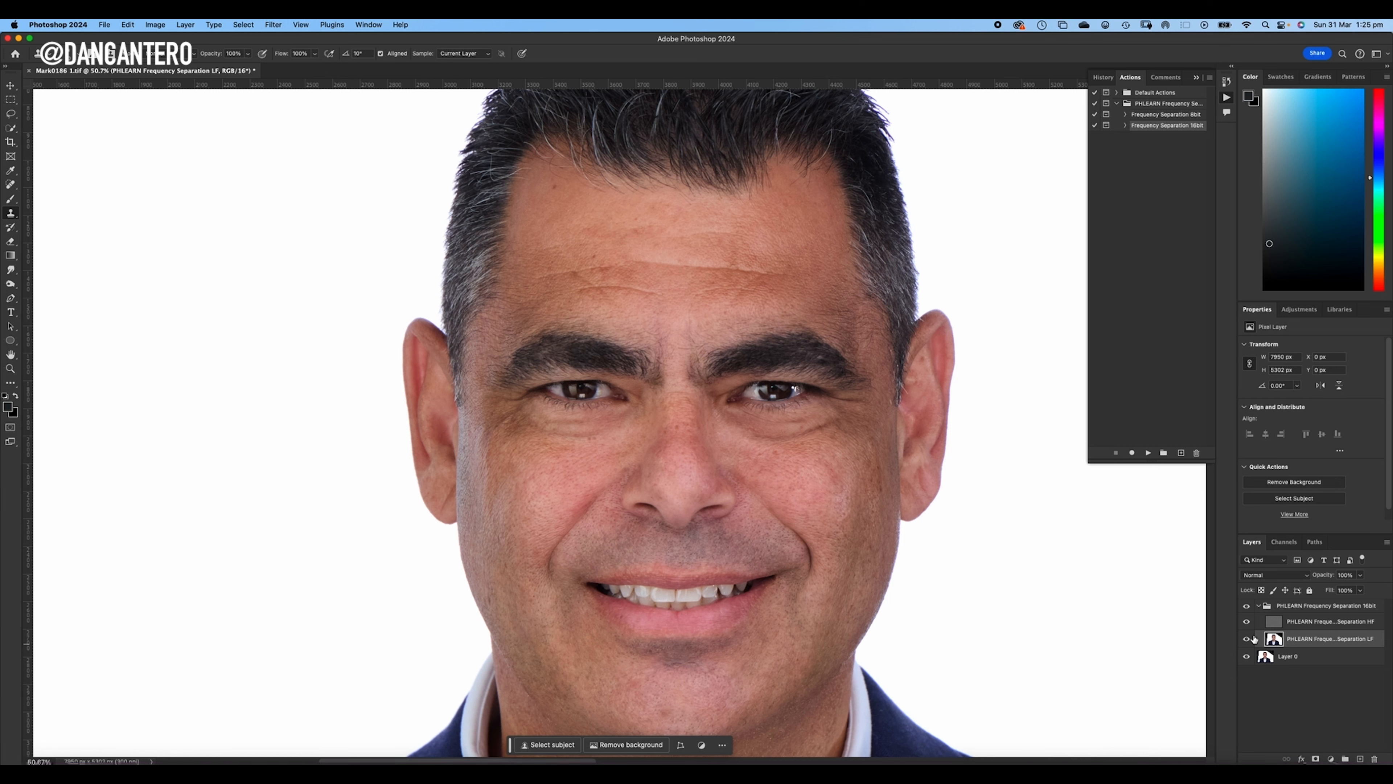
{"action": "left_click", "coordinate": [1246, 621]}
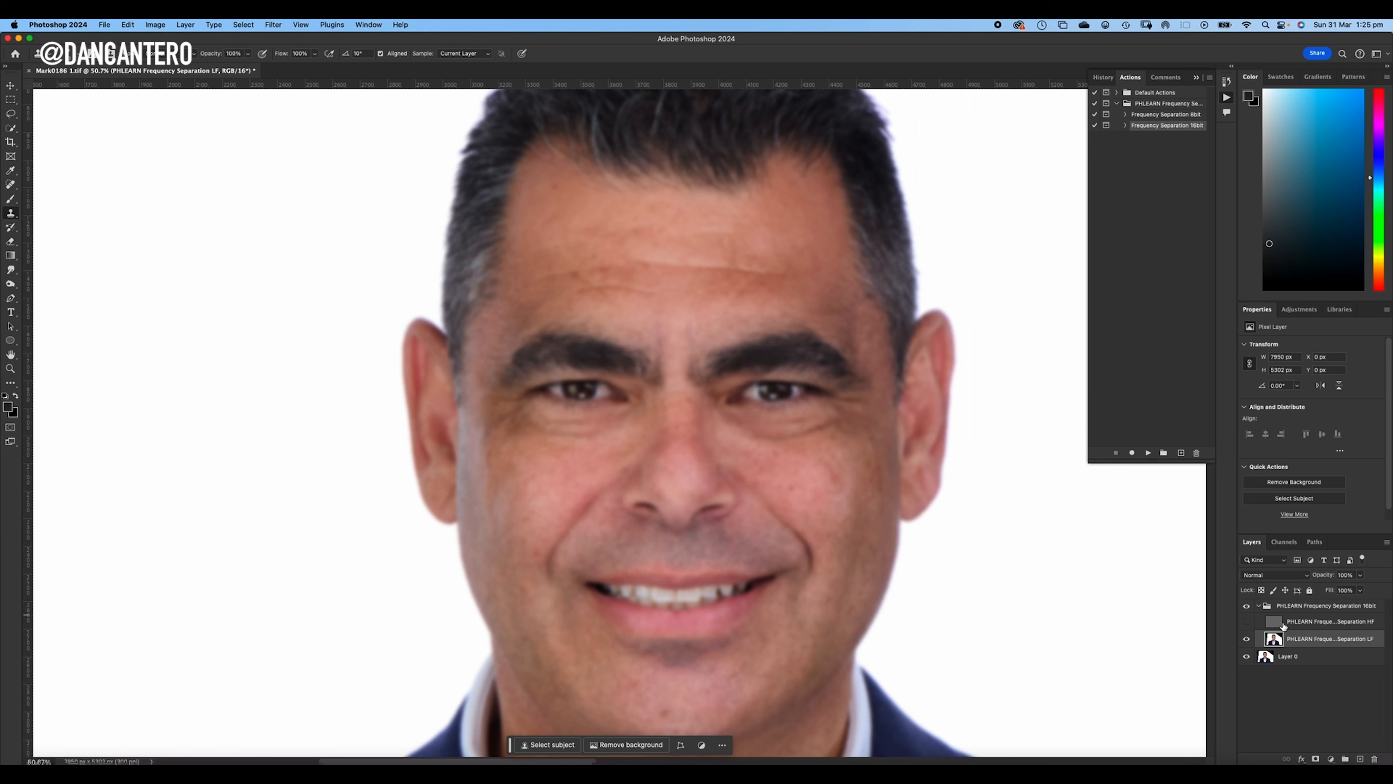
{"action": "left_click", "coordinate": [1247, 620]}
{"action": "left_click", "coordinate": [1248, 645]}
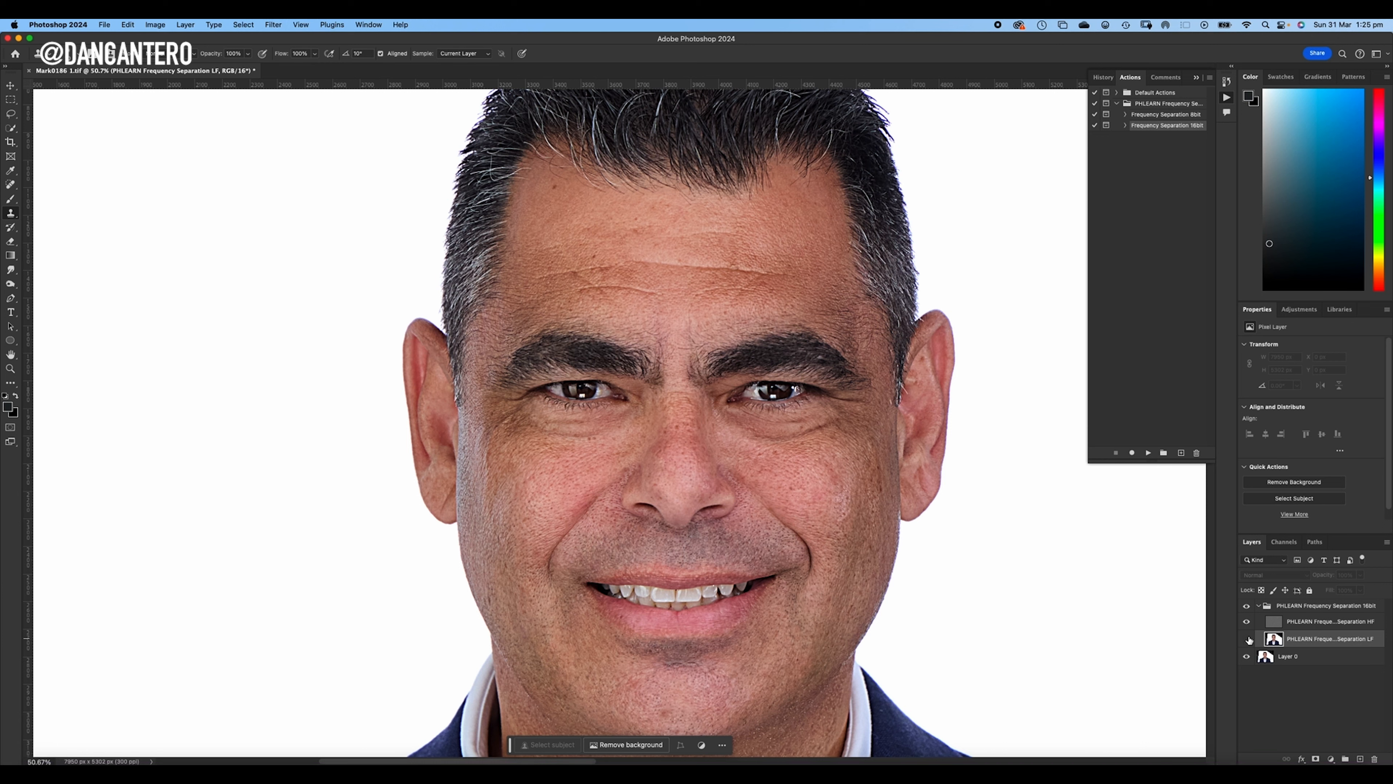
{"action": "left_click", "coordinate": [1247, 638]}
{"action": "left_click", "coordinate": [1247, 623]}
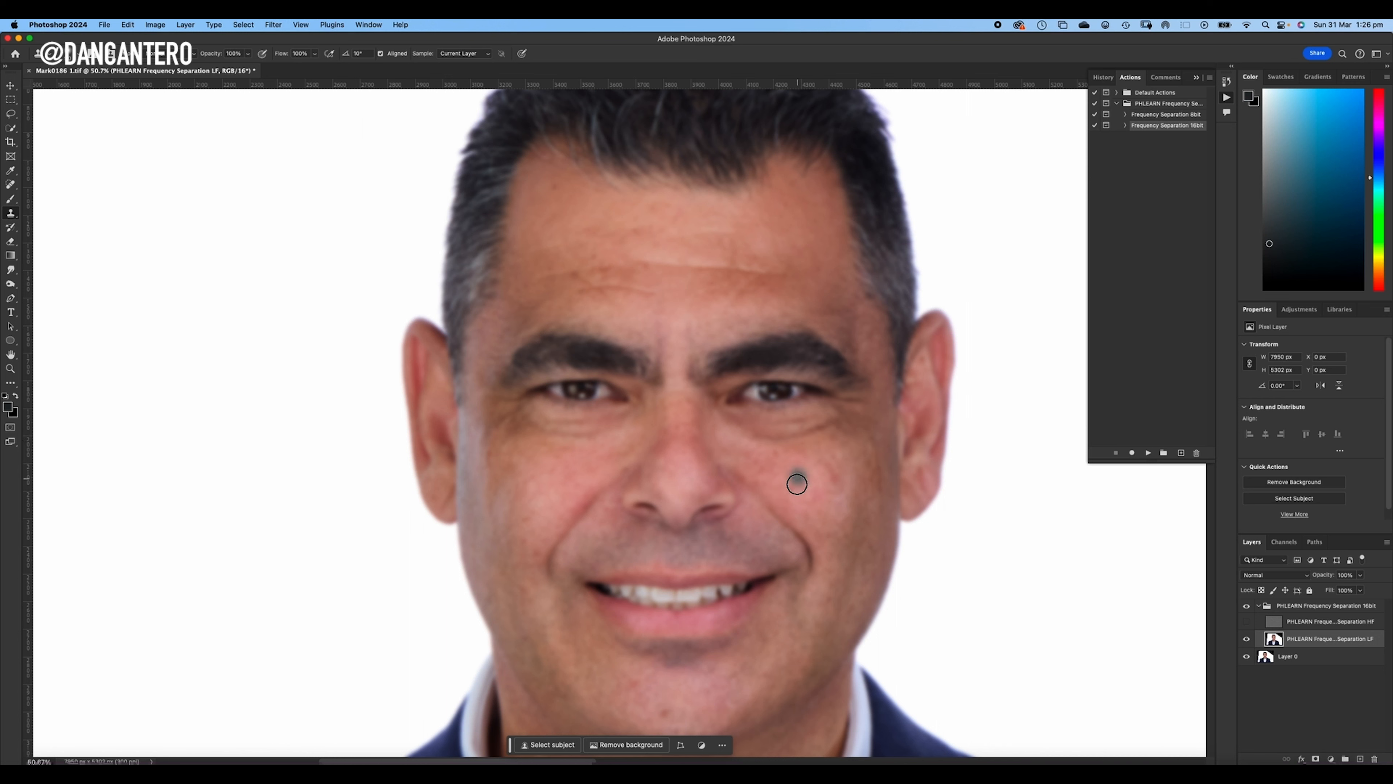
- Try cloning over the image-right cheek on the low-frequency layer, undo the stroke, and lower the Clone Stamp's flow
{"action": "mouse_move", "coordinate": [832, 464]}
{"action": "left_mouse_down"}
{"action": "mouse_move", "coordinate": [821, 464]}
{"action": "mouse_move", "coordinate": [839, 488]}
{"action": "left_mouse_up"}
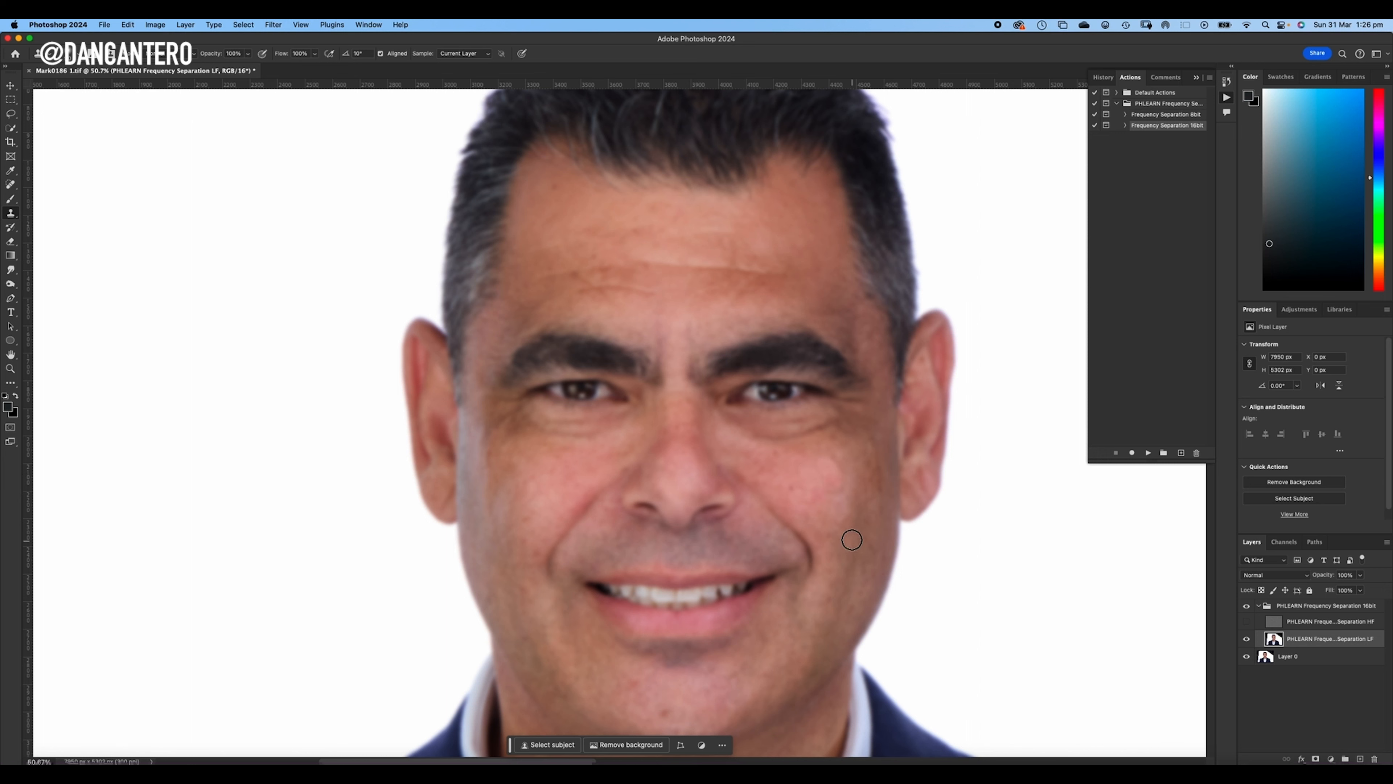
{"action": "key", "text": "super+z"}
{"action": "type", "text": "40"}
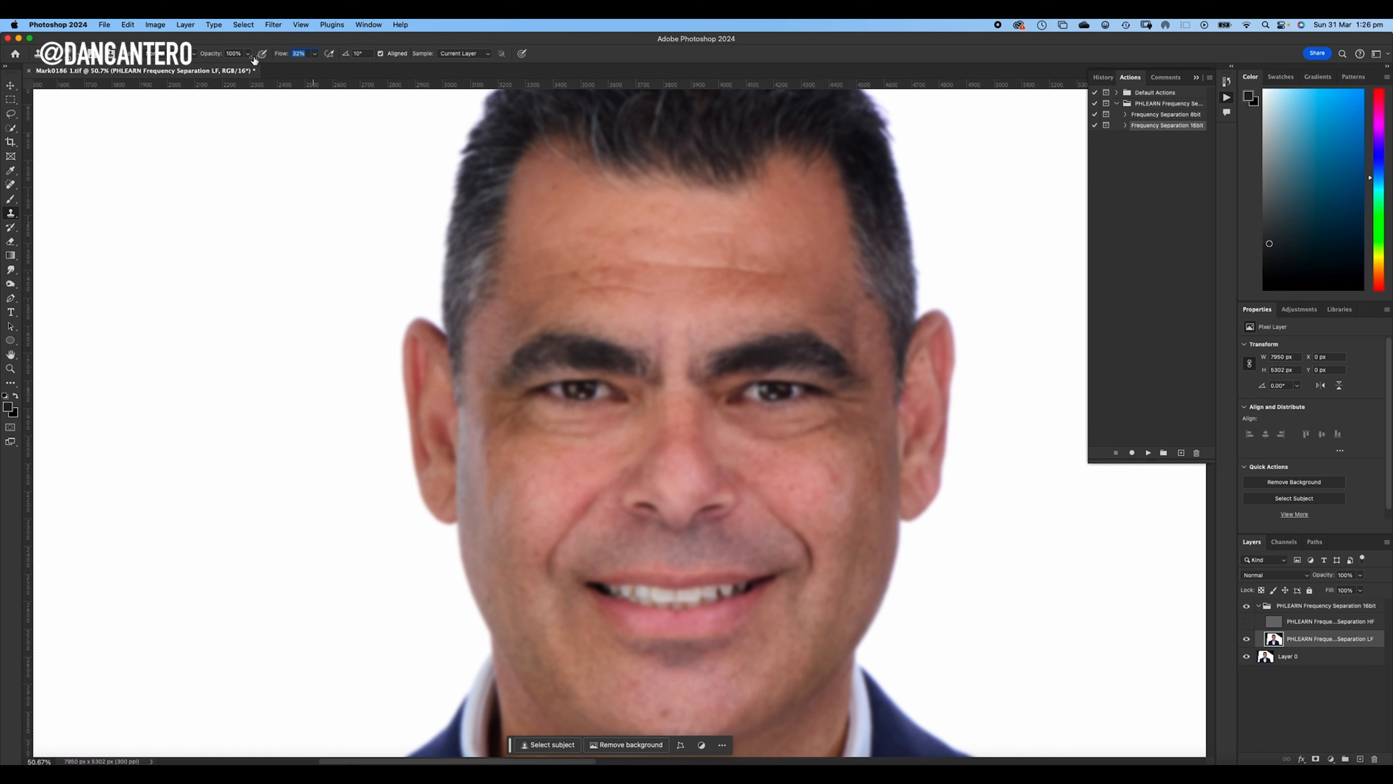
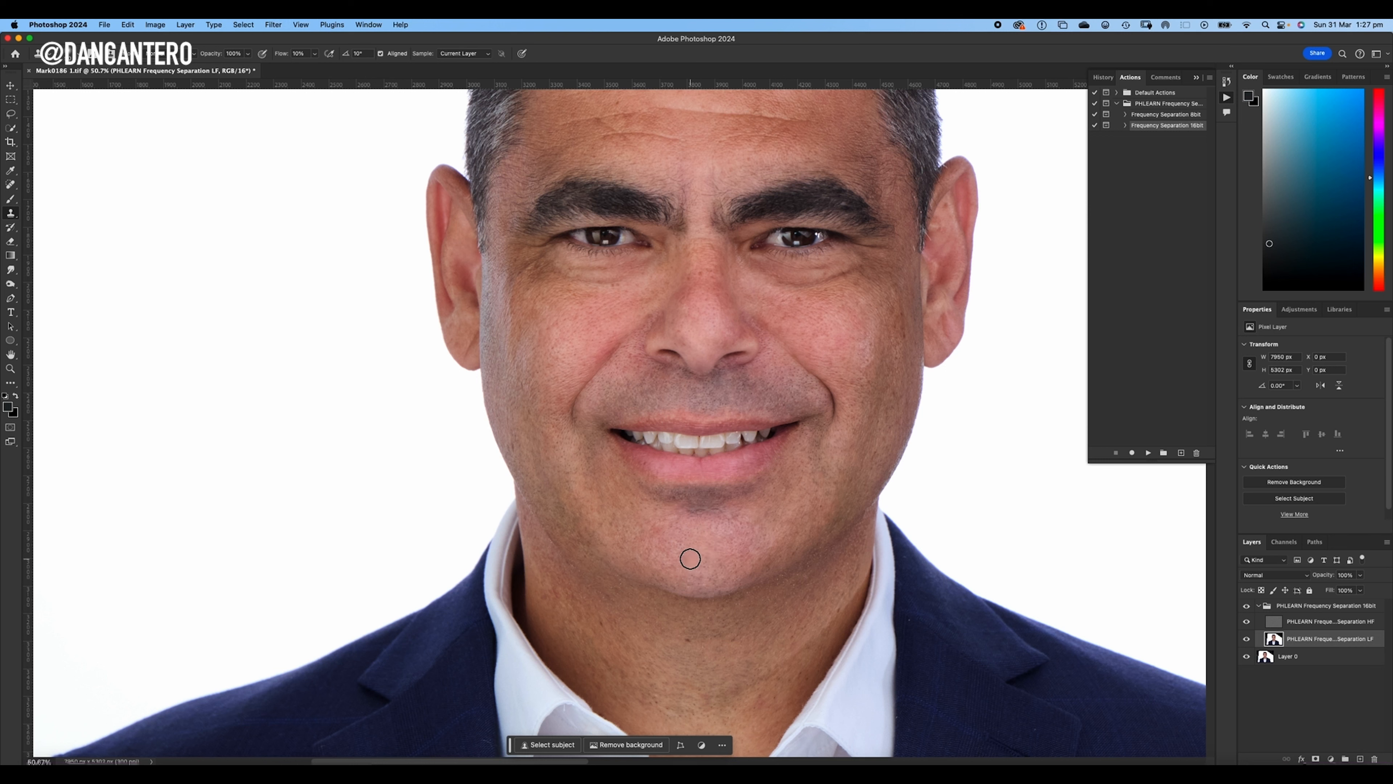
- Clone lightly over the chin on the low-frequency layer and compare the face with the frequency separation group hidden and shown
{"action": "left_click_drag", "start_coordinate": [687, 557], "coordinate": [685, 561]}
{"action": "left_click", "coordinate": [1247, 607]}
{"action": "left_click", "coordinate": [1247, 607]}
{"action": "left_click", "coordinate": [1246, 606]}
- Even the skin tone along the nose bridge and tip with short low-flow clone strokes on the low-frequency layer
{"action": "left_click_drag", "start_coordinate": [718, 261], "coordinate": [762, 339]}
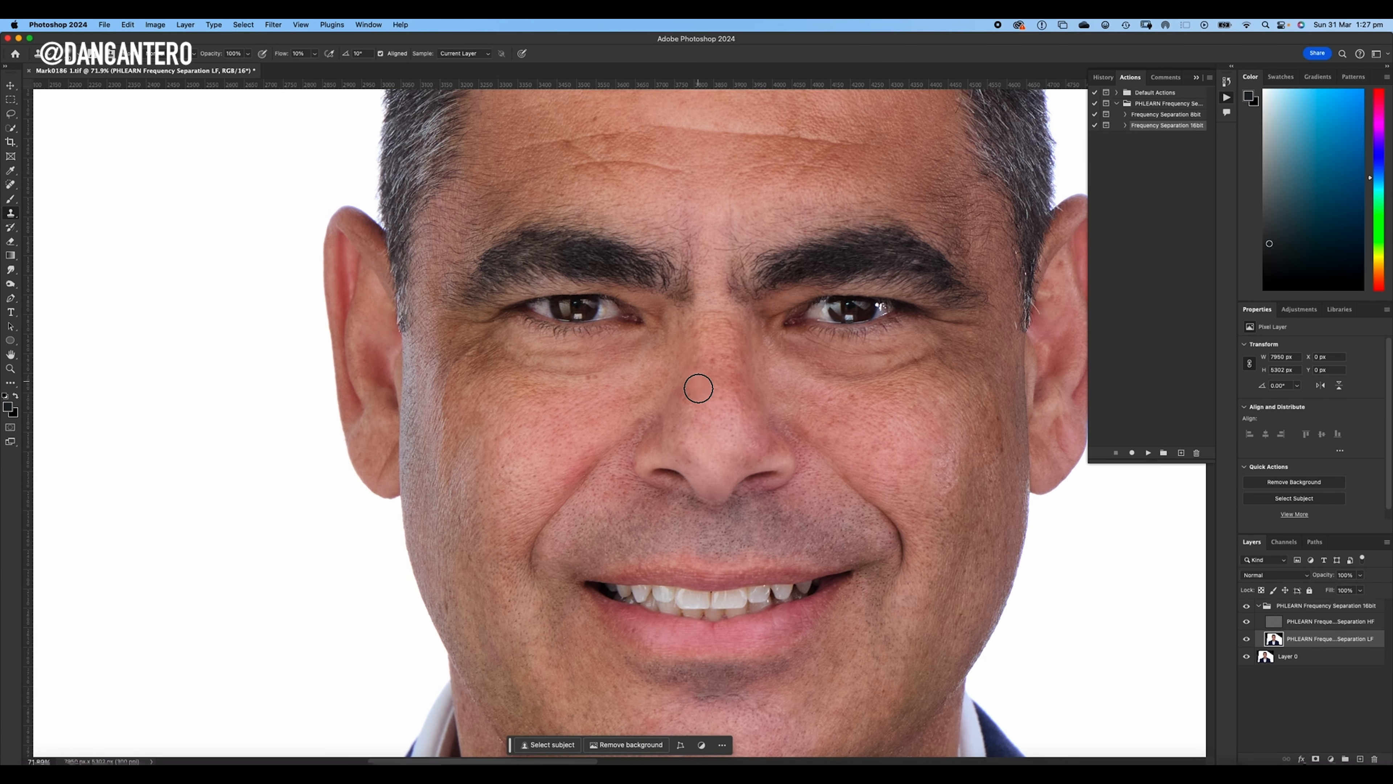
{"action": "left_click", "coordinate": [740, 386], "text": "alt"}
{"action": "left_click_drag", "start_coordinate": [705, 383], "coordinate": [720, 445]}
{"action": "left_click", "coordinate": [708, 426], "text": "alt"}
{"action": "mouse_move", "coordinate": [700, 361]}
{"action": "left_mouse_down"}
{"action": "mouse_move", "coordinate": [683, 407]}
{"action": "mouse_move", "coordinate": [688, 387]}
{"action": "mouse_move", "coordinate": [684, 401]}
{"action": "mouse_move", "coordinate": [747, 373]}
{"action": "mouse_move", "coordinate": [748, 398]}
{"action": "mouse_move", "coordinate": [719, 389]}
{"action": "mouse_move", "coordinate": [728, 419]}
{"action": "mouse_move", "coordinate": [728, 379]}
{"action": "left_mouse_up"}
{"action": "left_click", "coordinate": [714, 439], "text": "alt"}
{"action": "left_click", "coordinate": [707, 442], "text": "alt"}
{"action": "left_click", "coordinate": [720, 448], "text": "alt"}
{"action": "left_click", "coordinate": [712, 443], "text": "alt"}
{"action": "left_click", "coordinate": [726, 424], "text": "alt"}
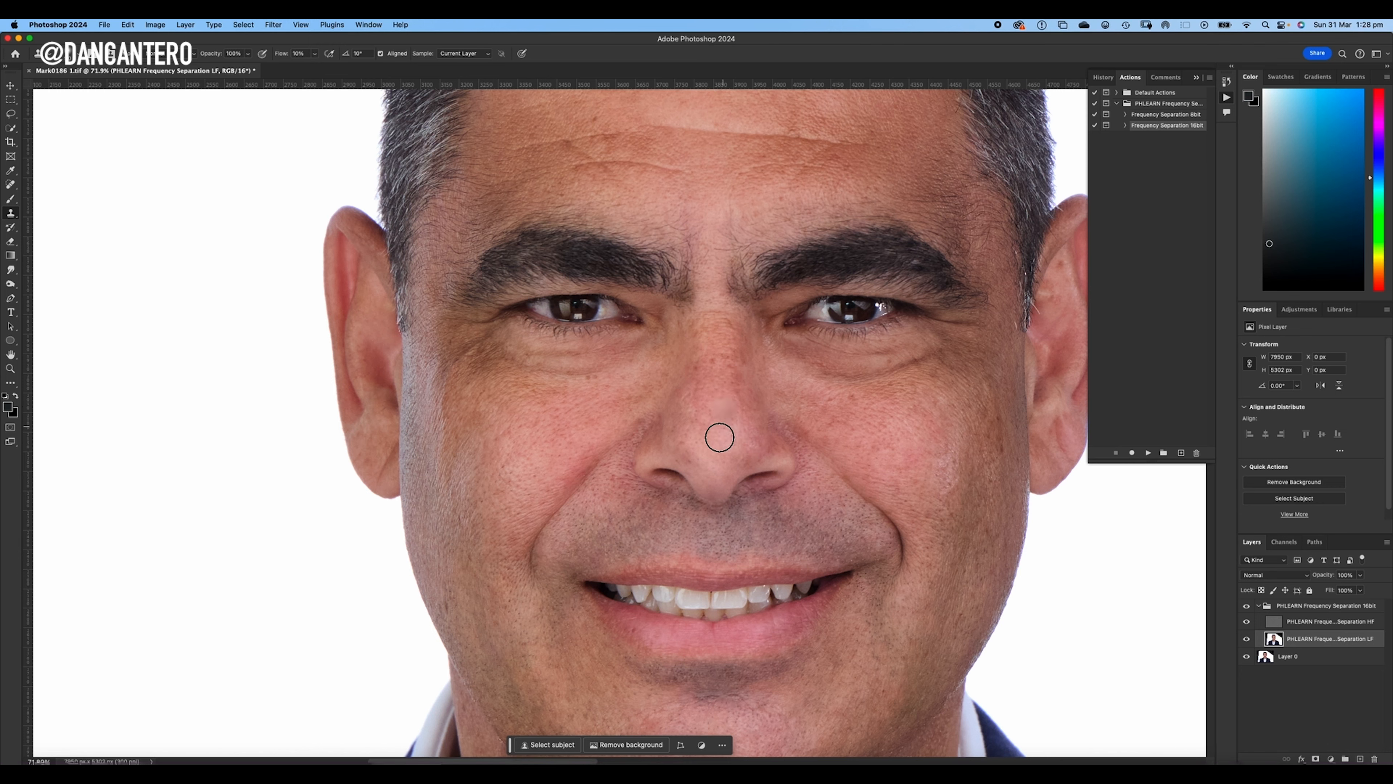
- Compare the evened nose before and after by hiding and showing the frequency separation group
{"action": "scroll", "coordinate": [821, 330], "scroll_direction": "down", "scroll_amount": 2}
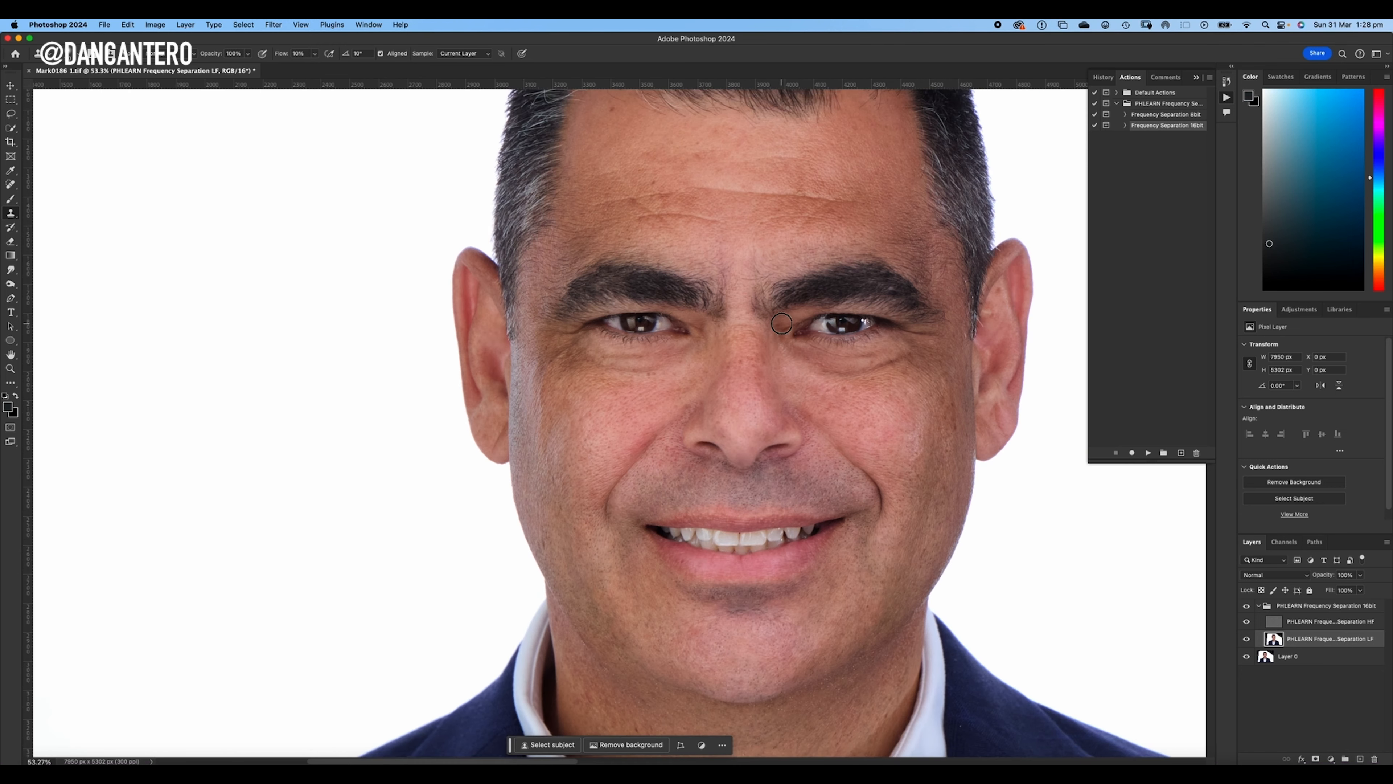
{"action": "left_click", "coordinate": [1247, 606]}
{"action": "left_click", "coordinate": [1247, 606]}
{"action": "left_click", "coordinate": [1246, 605]}
{"action": "left_click", "coordinate": [1247, 606]}
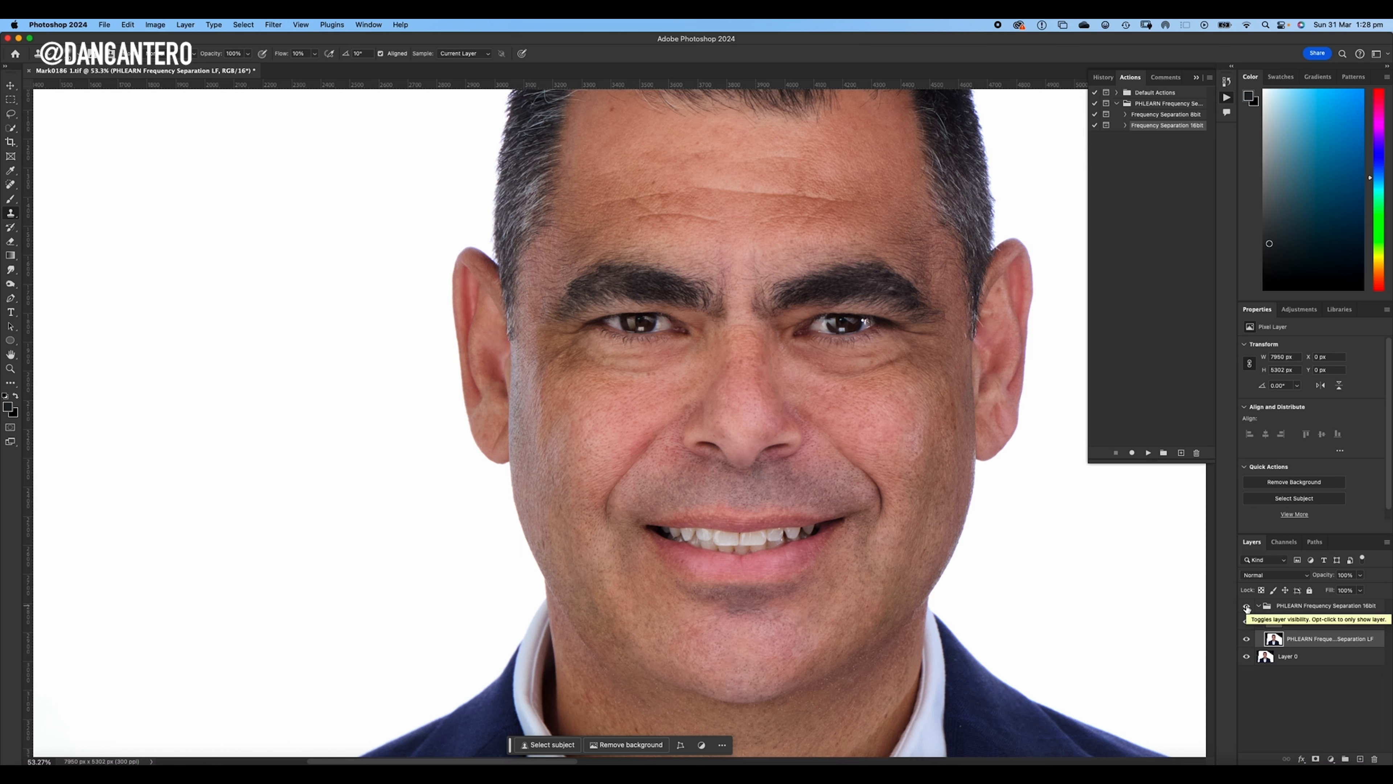
- Smooth the tone of the image-left cheek and the smile line beside the mouth with soft clone strokes
{"action": "scroll", "coordinate": [705, 400], "scroll_direction": "up", "scroll_amount": 3}
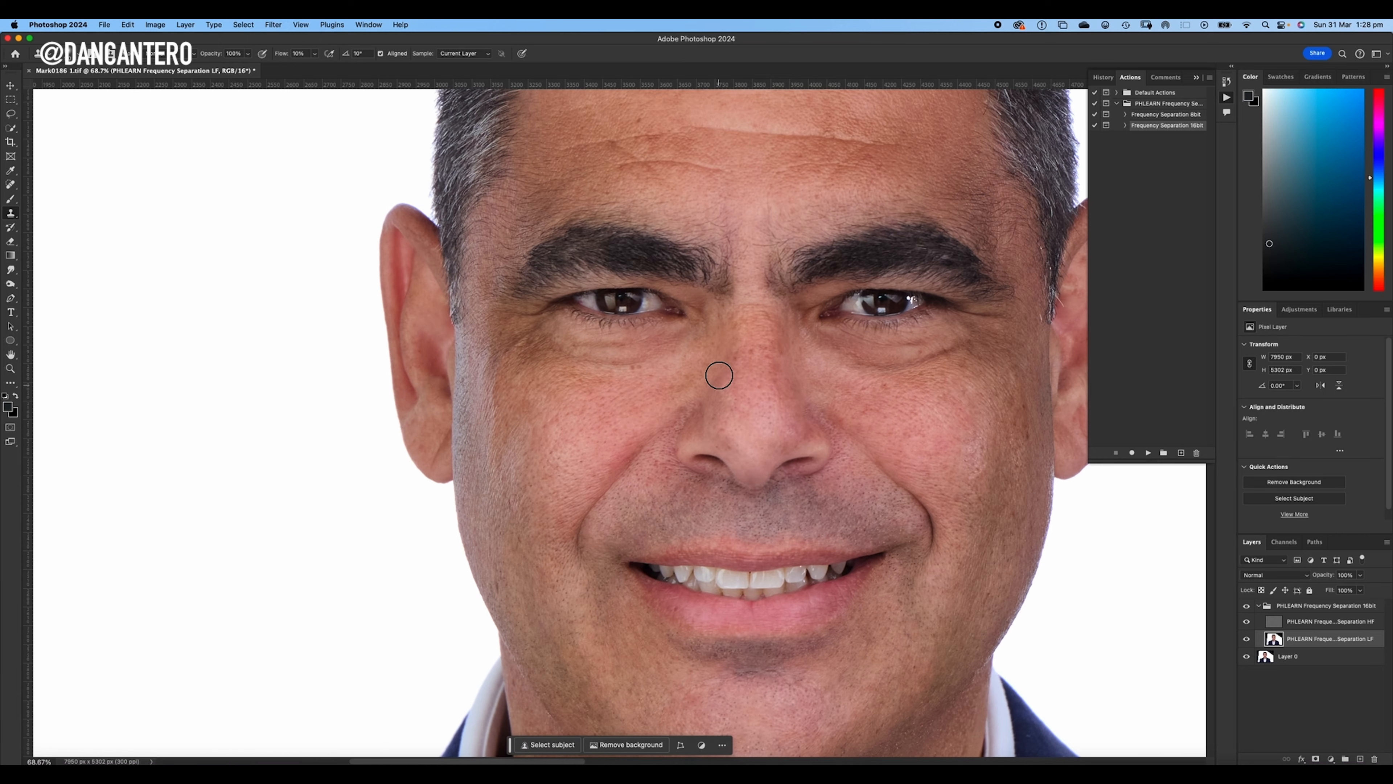
{"action": "left_click", "coordinate": [630, 432], "text": "alt"}
{"action": "left_click", "coordinate": [605, 419], "text": "alt"}
{"action": "mouse_move", "coordinate": [639, 438]}
{"action": "left_mouse_down"}
{"action": "mouse_move", "coordinate": [565, 571]}
{"action": "mouse_move", "coordinate": [629, 447]}
{"action": "mouse_move", "coordinate": [570, 555]}
{"action": "left_mouse_up"}
{"action": "left_click", "coordinate": [586, 450], "text": "alt"}
{"action": "left_click_drag", "start_coordinate": [607, 417], "coordinate": [596, 424]}
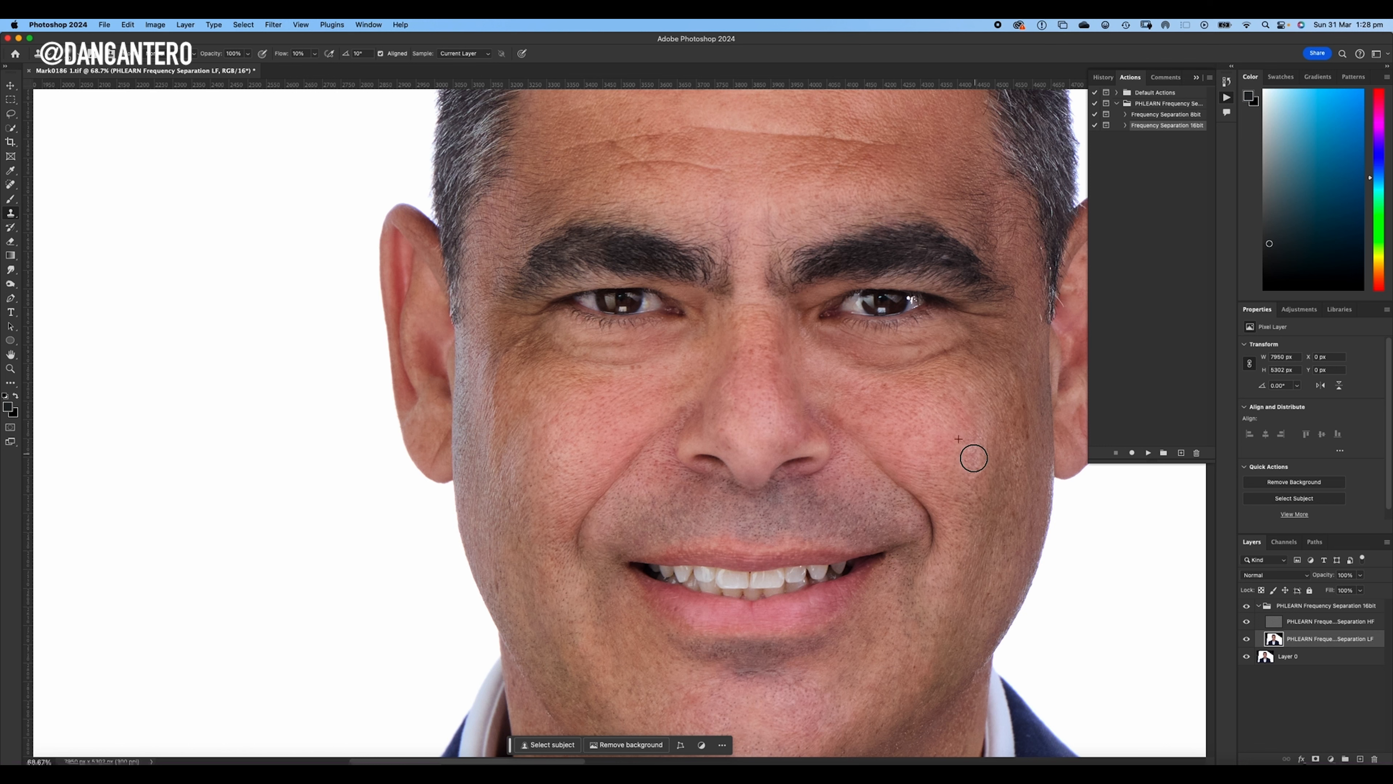
- Try a clone stroke at the inner end of the image-right eyebrow, undo it, and work beside the image-right side of the nose
{"action": "left_click_drag", "start_coordinate": [789, 221], "coordinate": [784, 240]}
{"action": "key", "text": "super+z"}
{"action": "left_click", "coordinate": [831, 381], "text": "alt"}
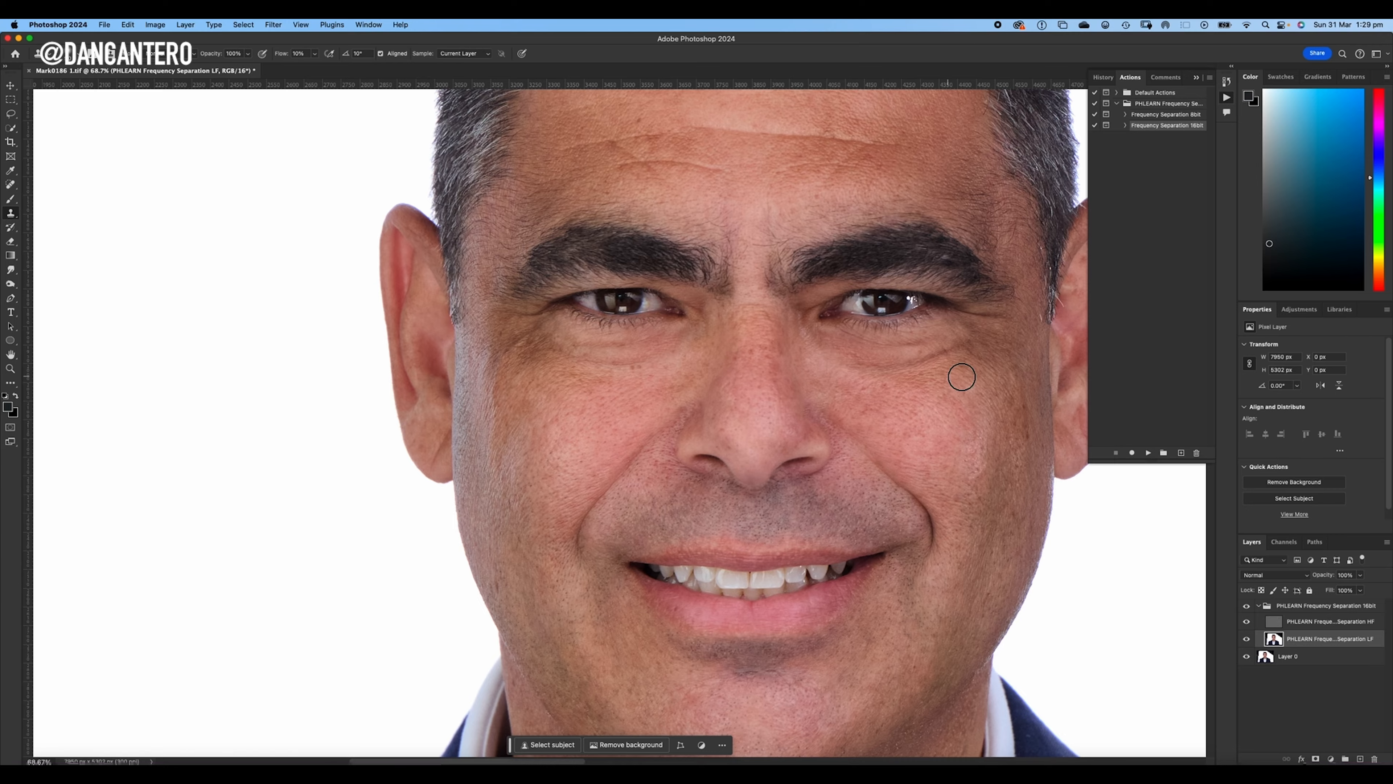
- Enlarge the Clone Stamp brush and even the tone across the forehead creases on the low-frequency layer
{"action": "scroll", "coordinate": [755, 391], "scroll_direction": "up", "scroll_amount": 5}
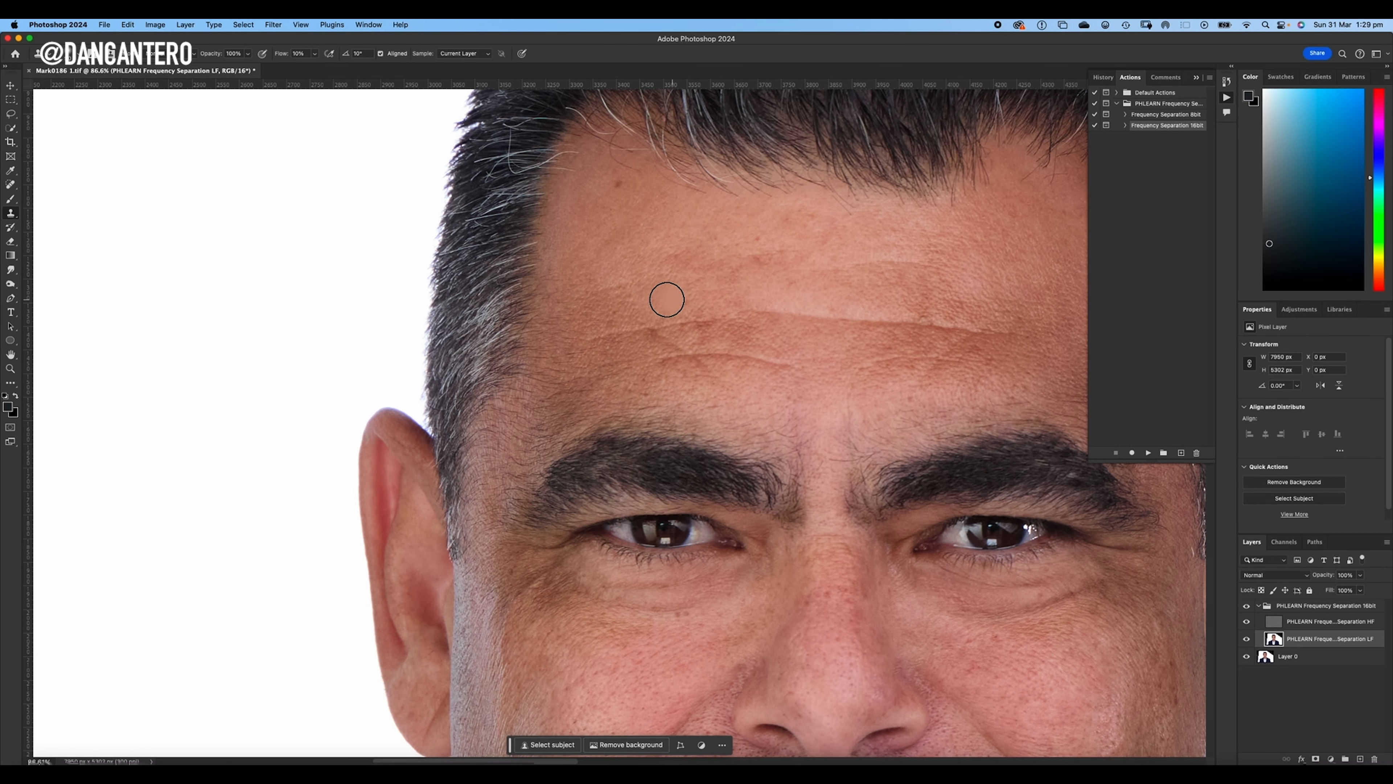
{"action": "key", "text": "bracketright"}
{"action": "key", "text": "bracketright"}
{"action": "key", "text": "bracketright"}
{"action": "key", "text": "bracketright"}
{"action": "key", "text": "bracketright"}
{"action": "left_click", "coordinate": [698, 319], "text": "alt"}
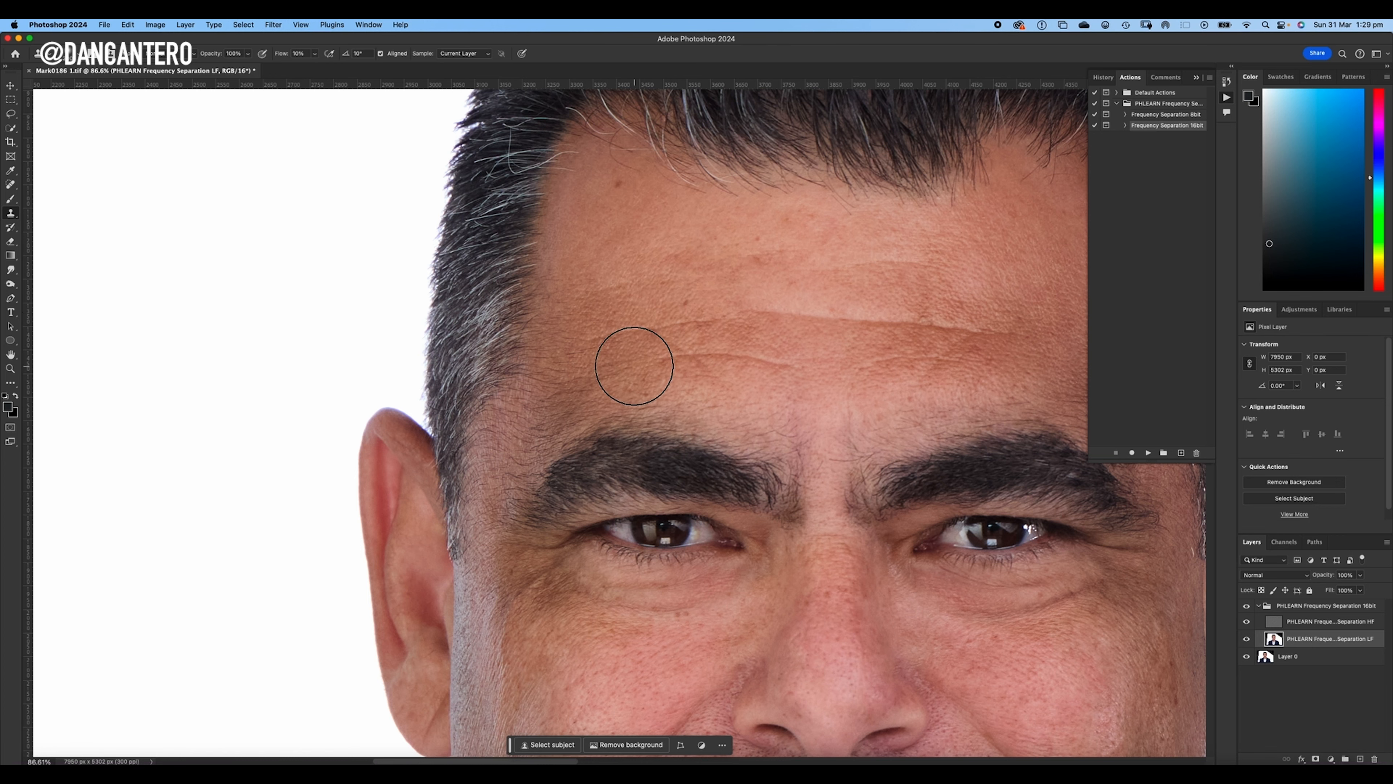
{"action": "left_click", "coordinate": [749, 307], "text": "alt"}
{"action": "mouse_move", "coordinate": [887, 324]}
{"action": "left_mouse_down"}
{"action": "mouse_move", "coordinate": [706, 358]}
{"action": "mouse_move", "coordinate": [772, 323]}
{"action": "left_mouse_up"}
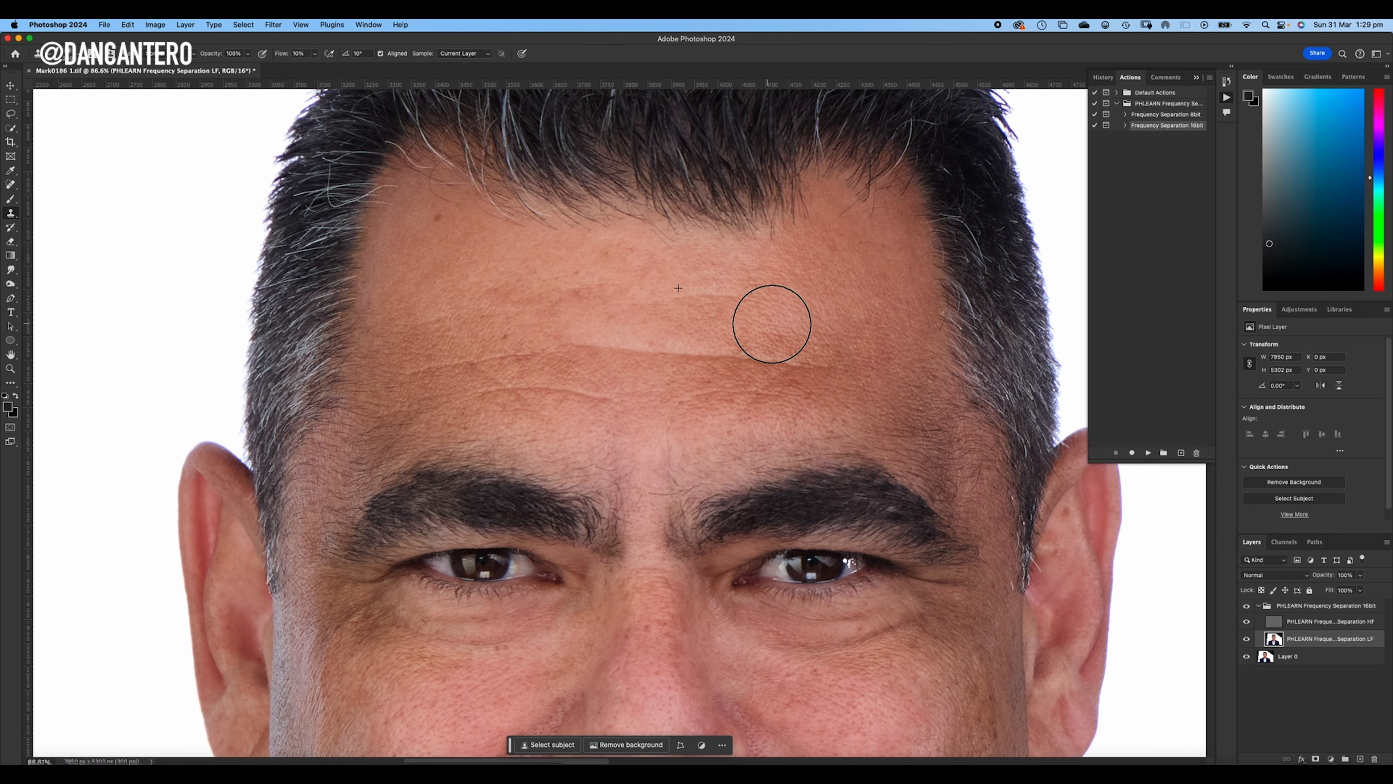
{"action": "left_click", "coordinate": [805, 388], "text": "alt"}
{"action": "scroll", "coordinate": [776, 324], "scroll_direction": "down", "scroll_amount": 6}
{"action": "mouse_move", "coordinate": [810, 402]}
{"action": "left_mouse_down"}
{"action": "mouse_move", "coordinate": [792, 338]}
{"action": "mouse_move", "coordinate": [785, 374]}
{"action": "left_mouse_up"}
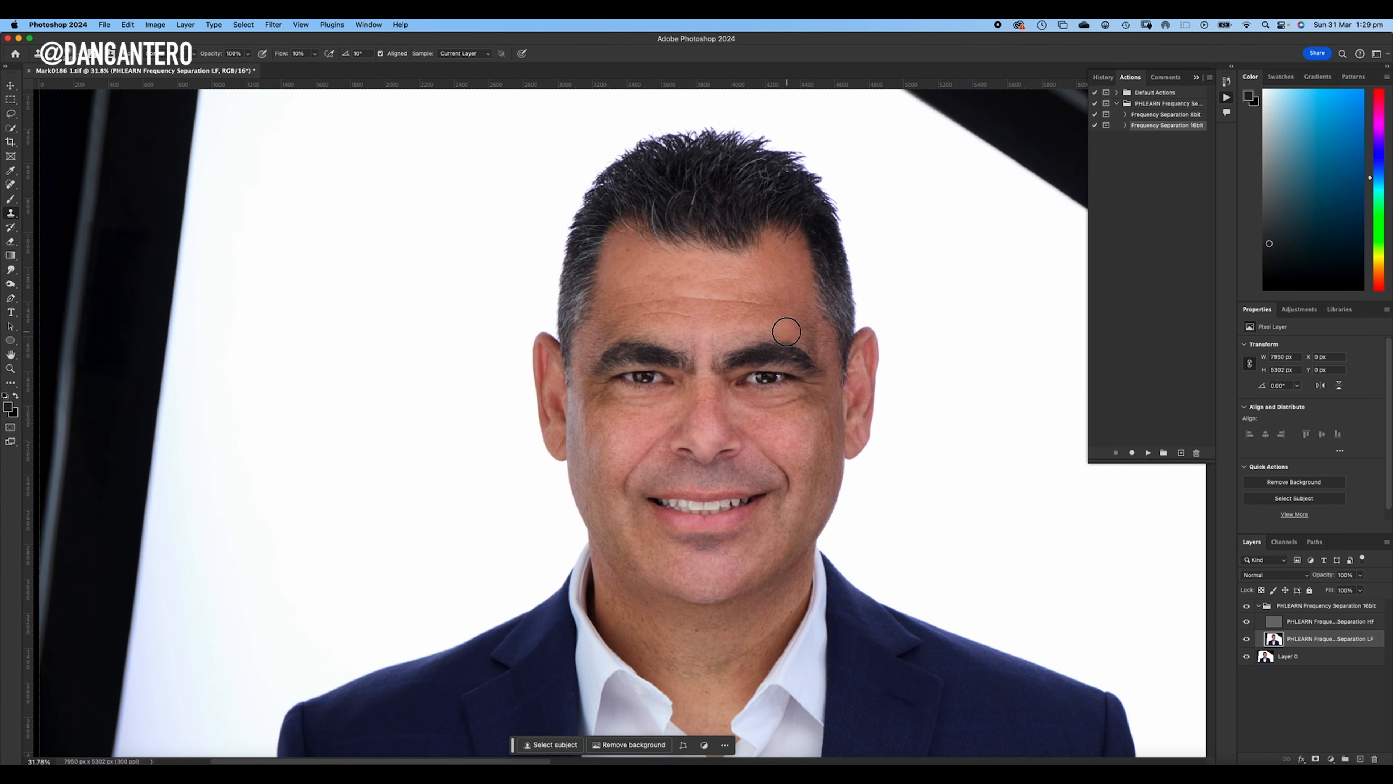
- Compare the whole portrait before and after by repeatedly hiding and showing the frequency separation group
{"action": "left_click", "coordinate": [1247, 606]}
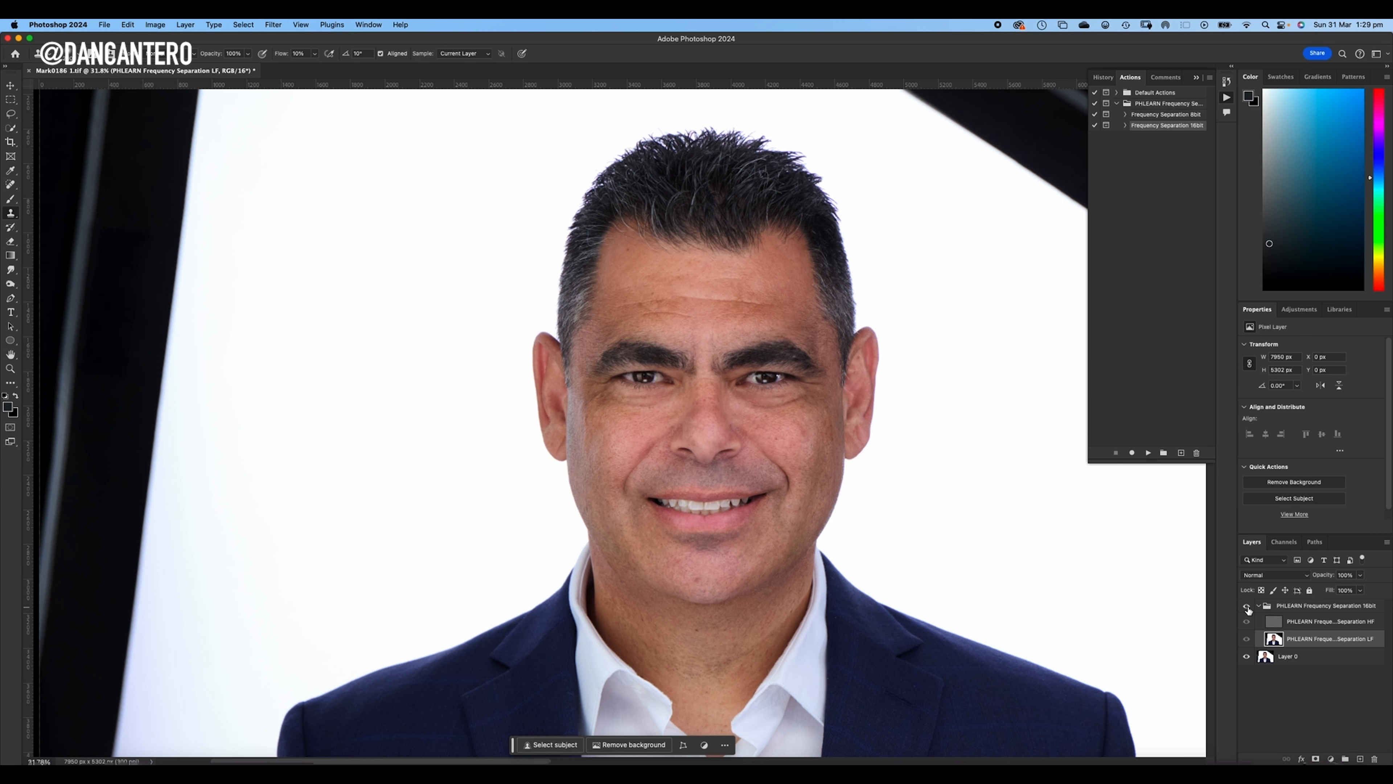
{"action": "left_click", "coordinate": [1247, 607]}
{"action": "left_click", "coordinate": [1248, 606]}
{"action": "left_click", "coordinate": [1248, 607]}
{"action": "left_click", "coordinate": [1248, 606]}
{"action": "left_click", "coordinate": [1247, 607]}
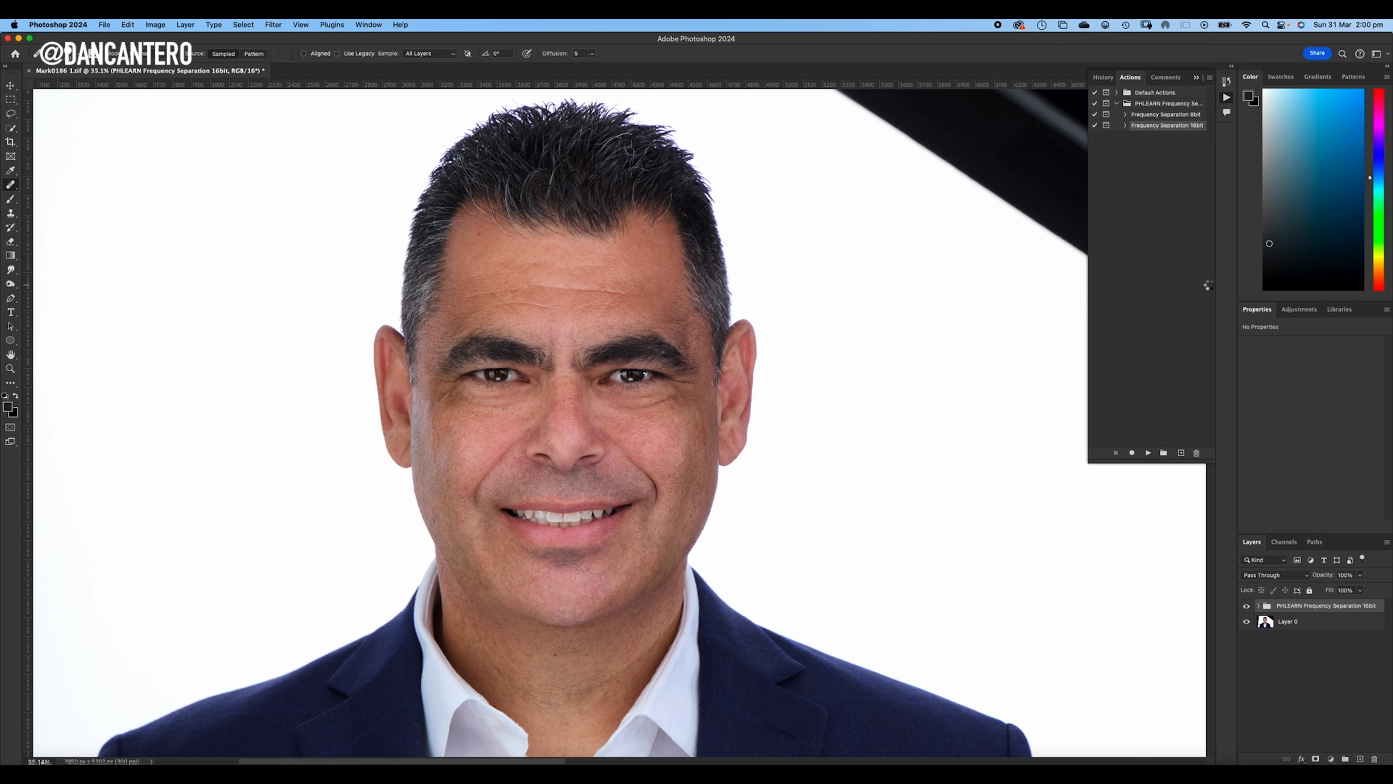
- Stamp all visible layers into a new merged layer on top and open it in the Camera Raw Filter
{"action": "key", "text": "super+alt+shift+e"}
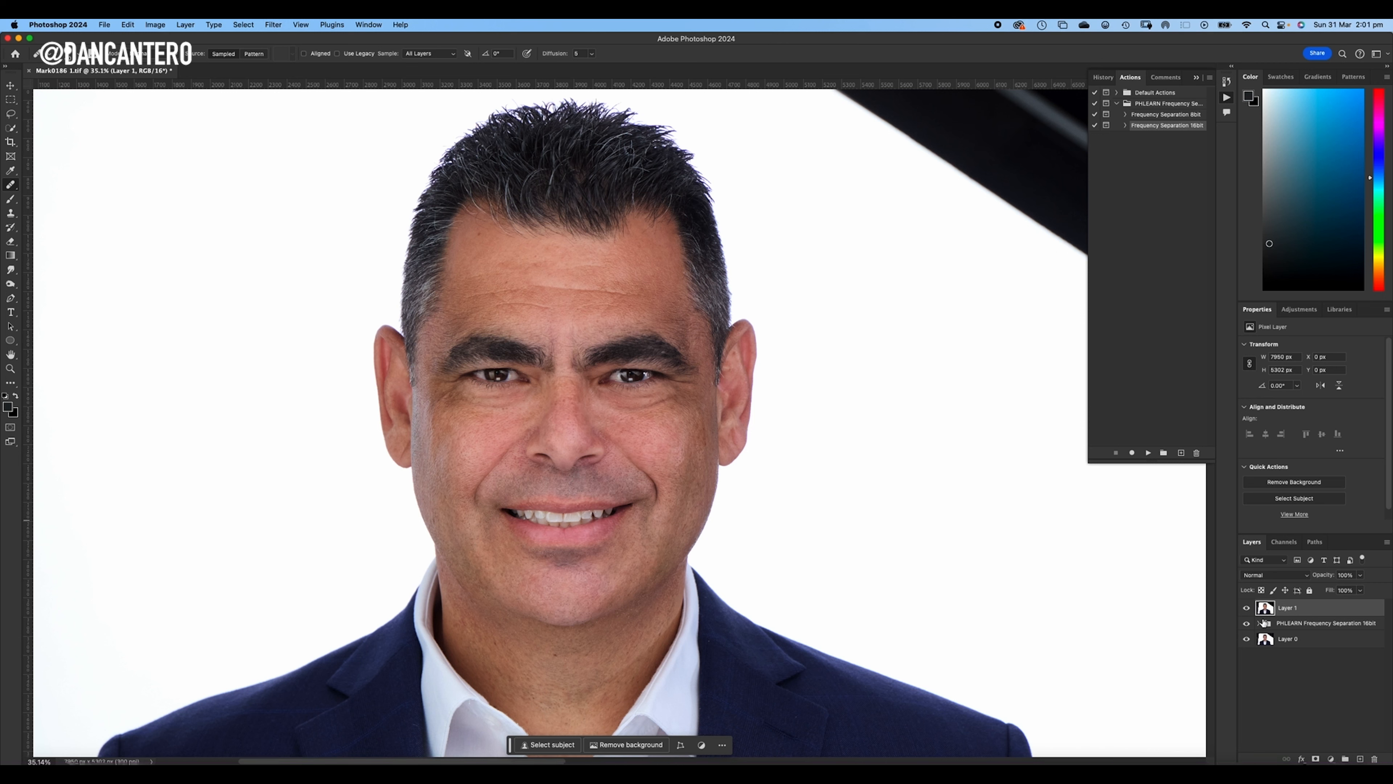
{"action": "left_click", "coordinate": [1247, 624]}
{"action": "left_click", "coordinate": [270, 24]}
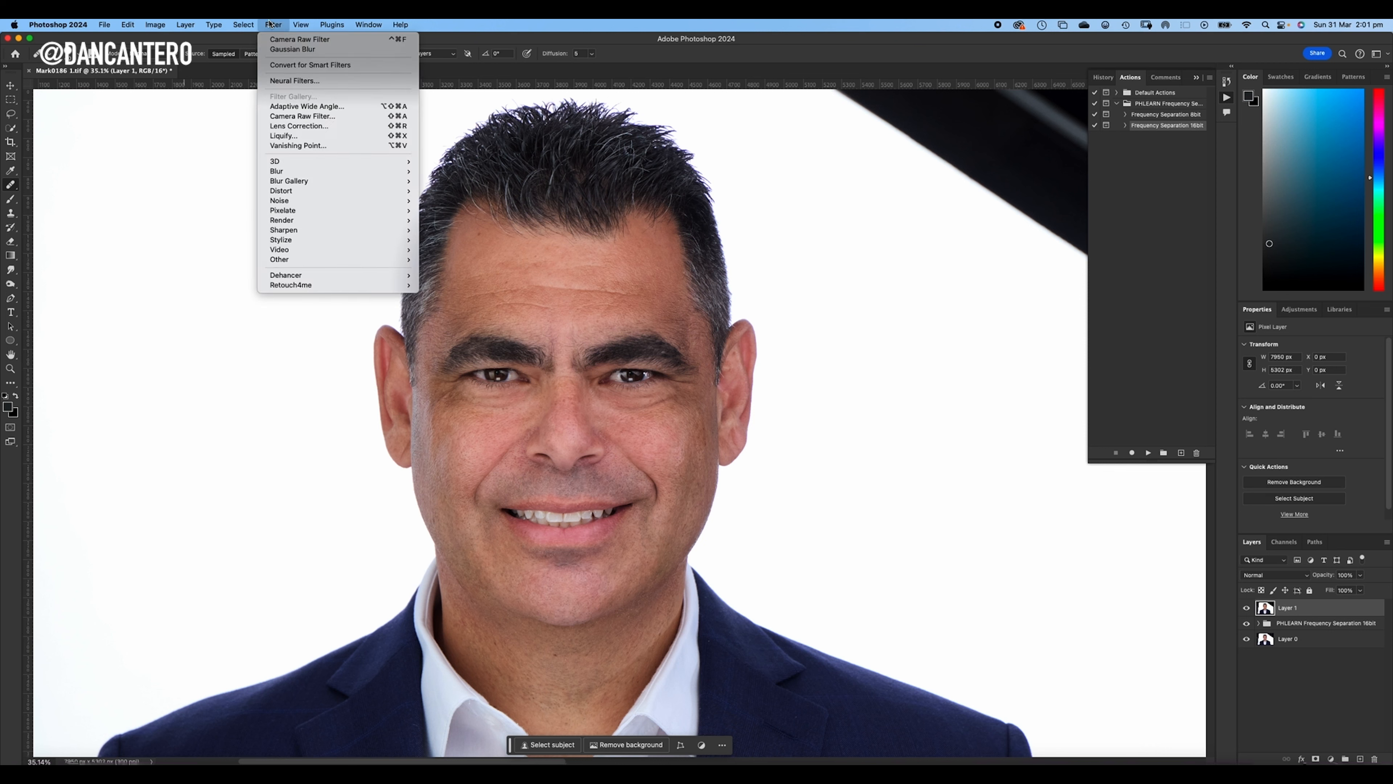
{"action": "left_click", "coordinate": [284, 118]}
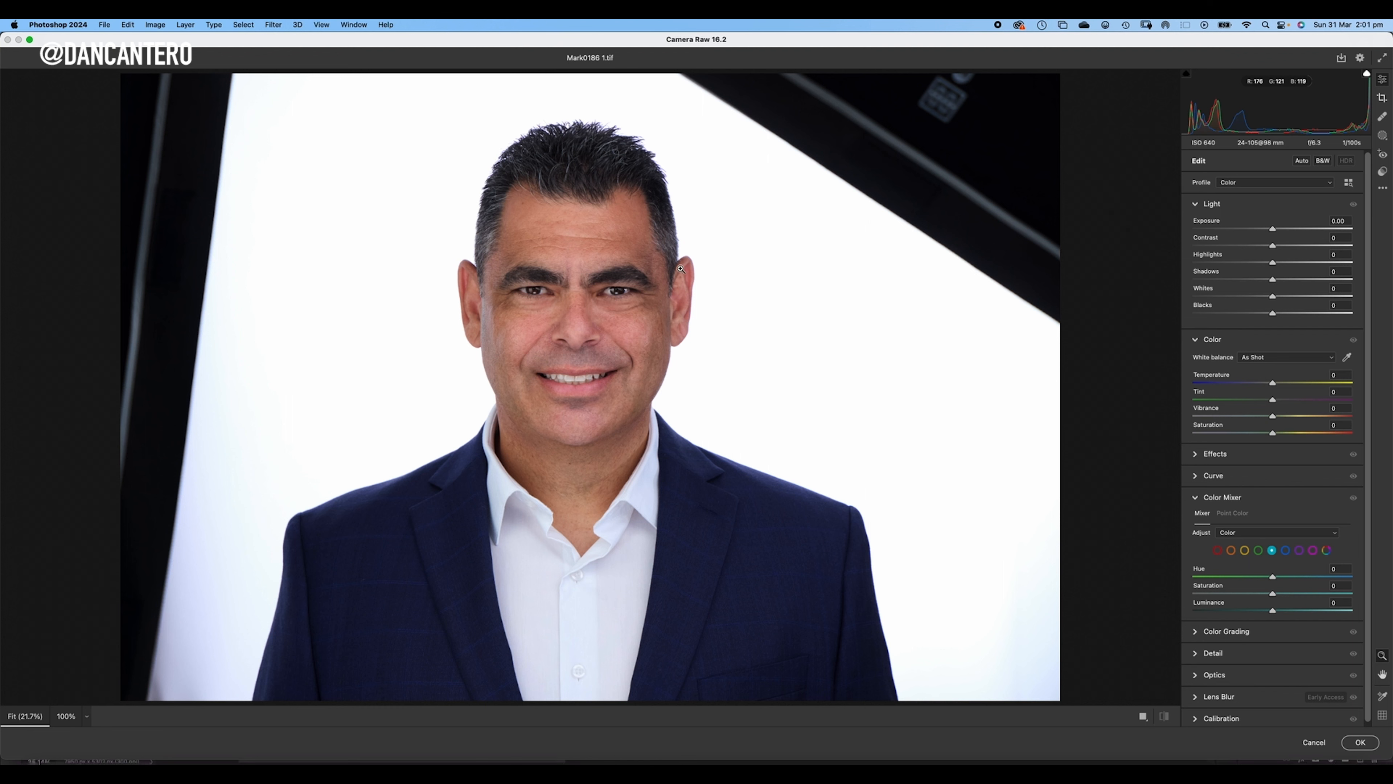
- Create a people mask for Person 1 that covers only the Eye Sclera
{"action": "left_click", "coordinate": [1383, 137]}
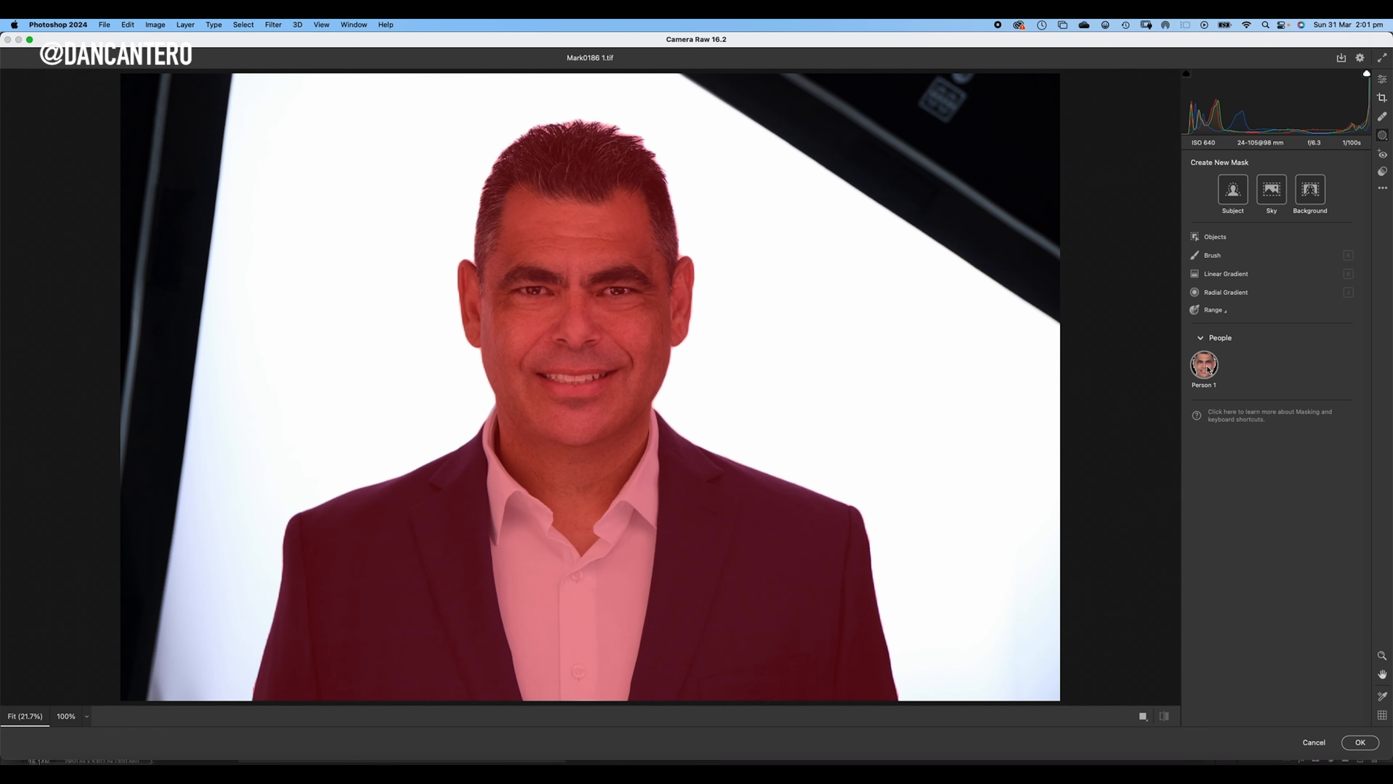
{"action": "left_click", "coordinate": [1204, 365]}
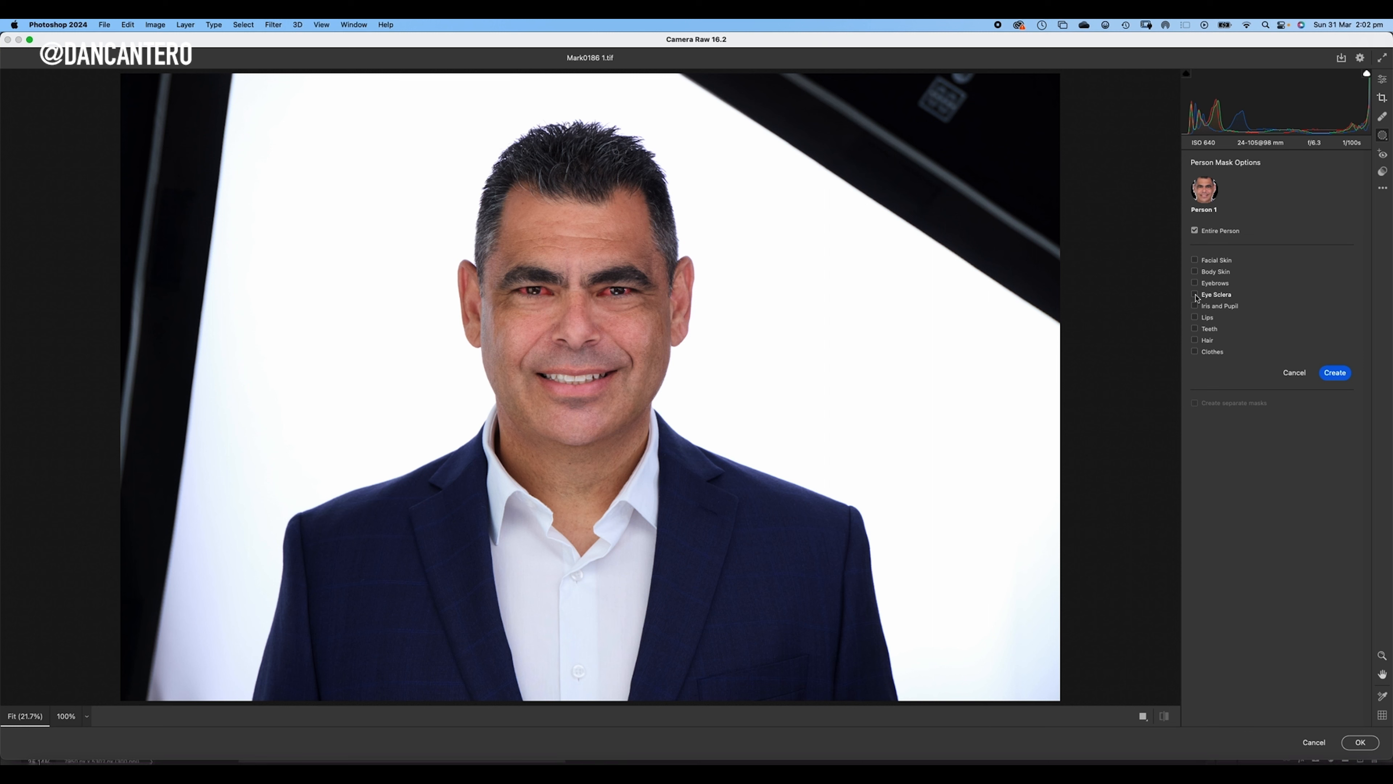
{"action": "left_click", "coordinate": [1195, 295]}
{"action": "left_click", "coordinate": [1335, 375]}
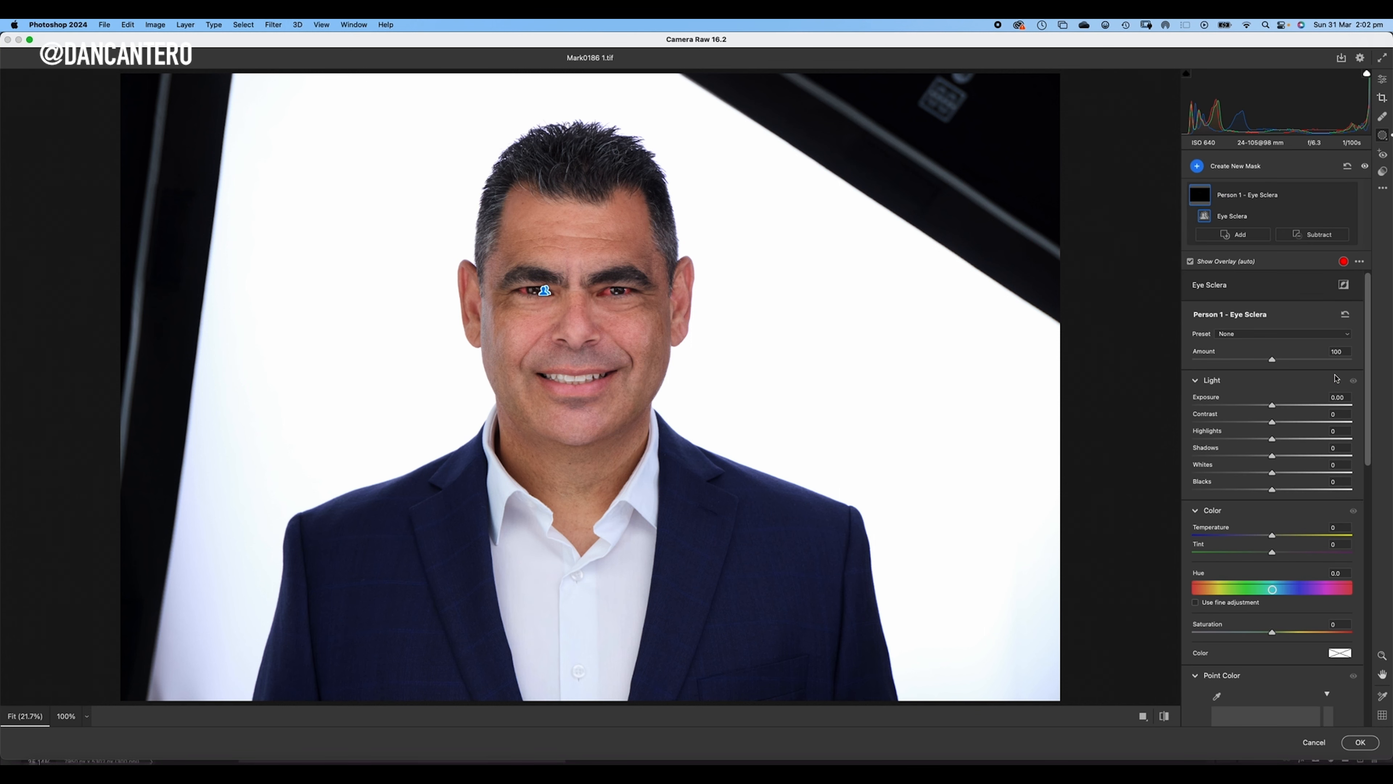
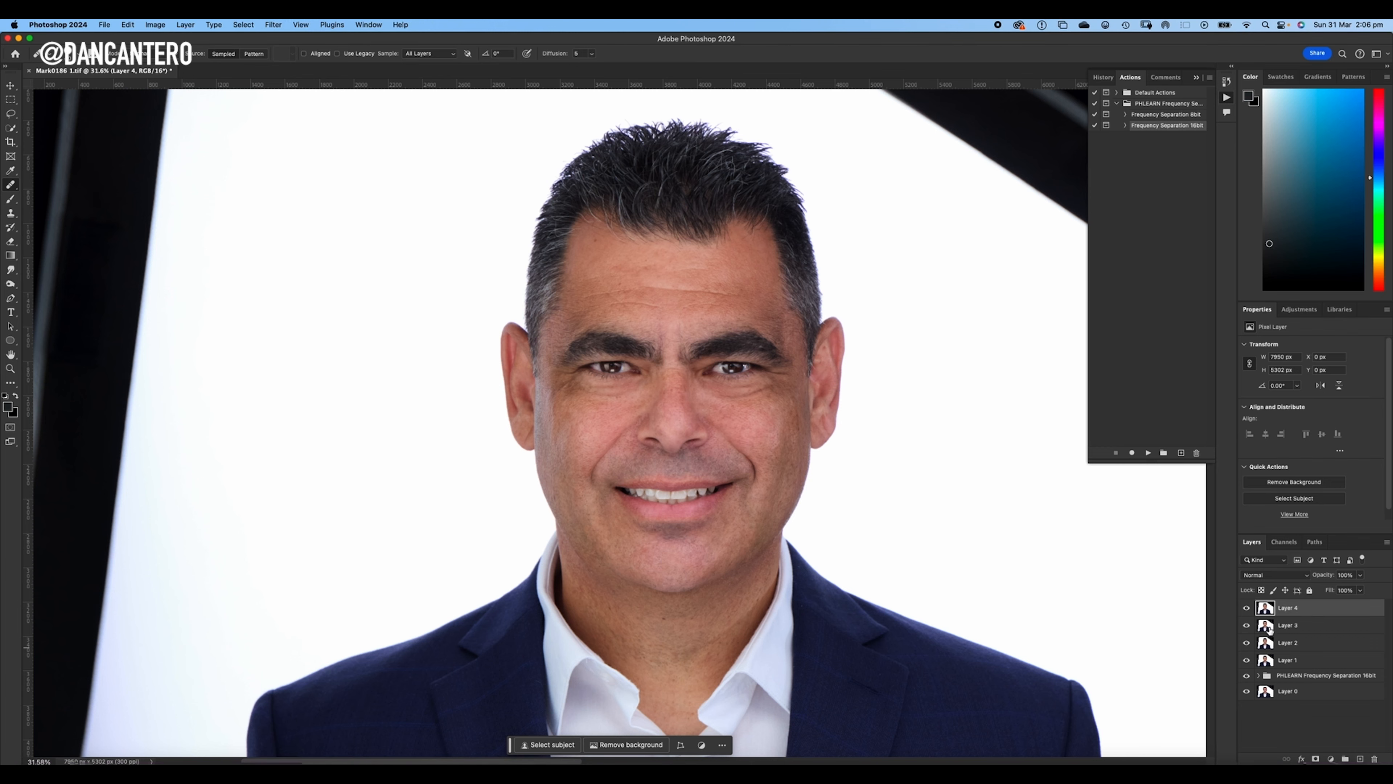
- Use the Spot Healing Brush on Layer 4 to remove stray hairs and small marks around the sideburn and ear on the image's right side
{"action": "scroll", "coordinate": [861, 363], "scroll_direction": "up", "scroll_amount": 5}
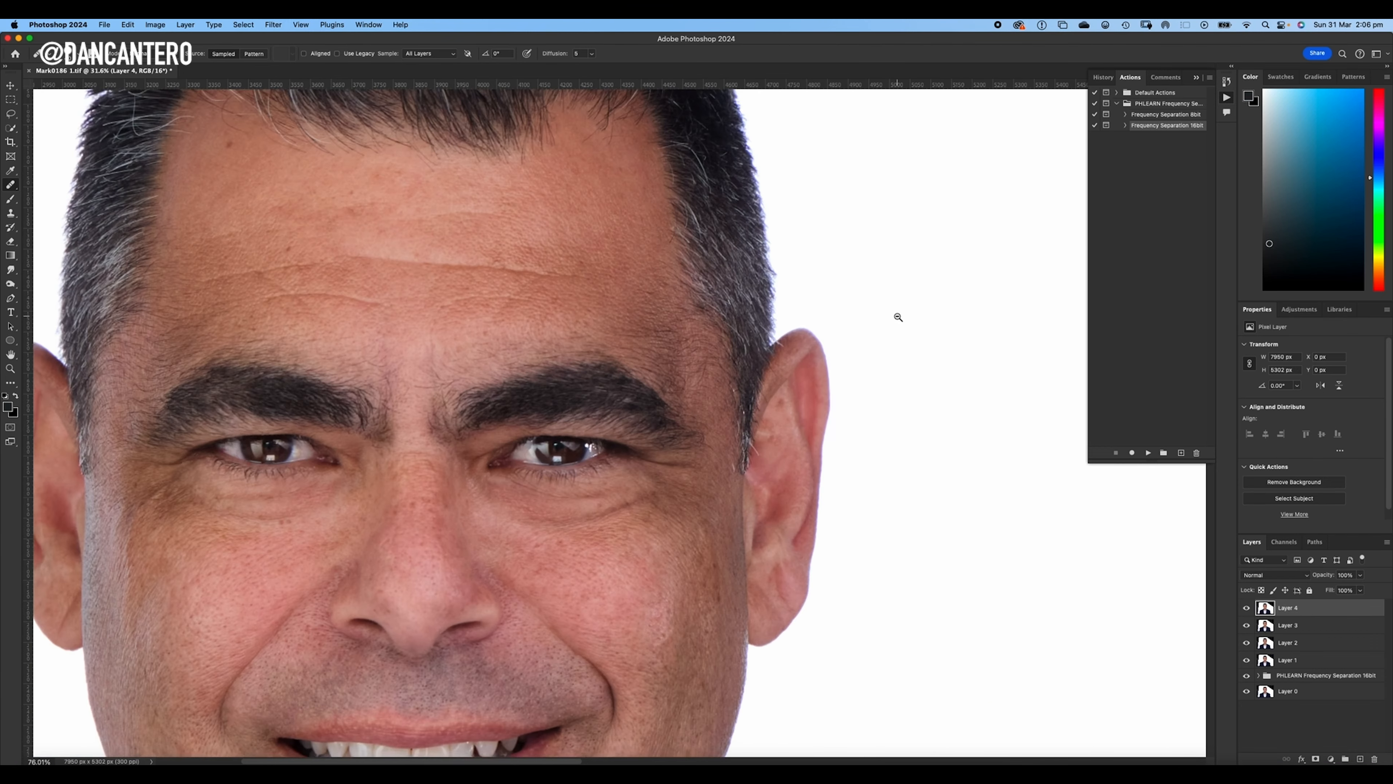
{"action": "scroll", "coordinate": [867, 348], "scroll_direction": "up", "scroll_amount": 10}
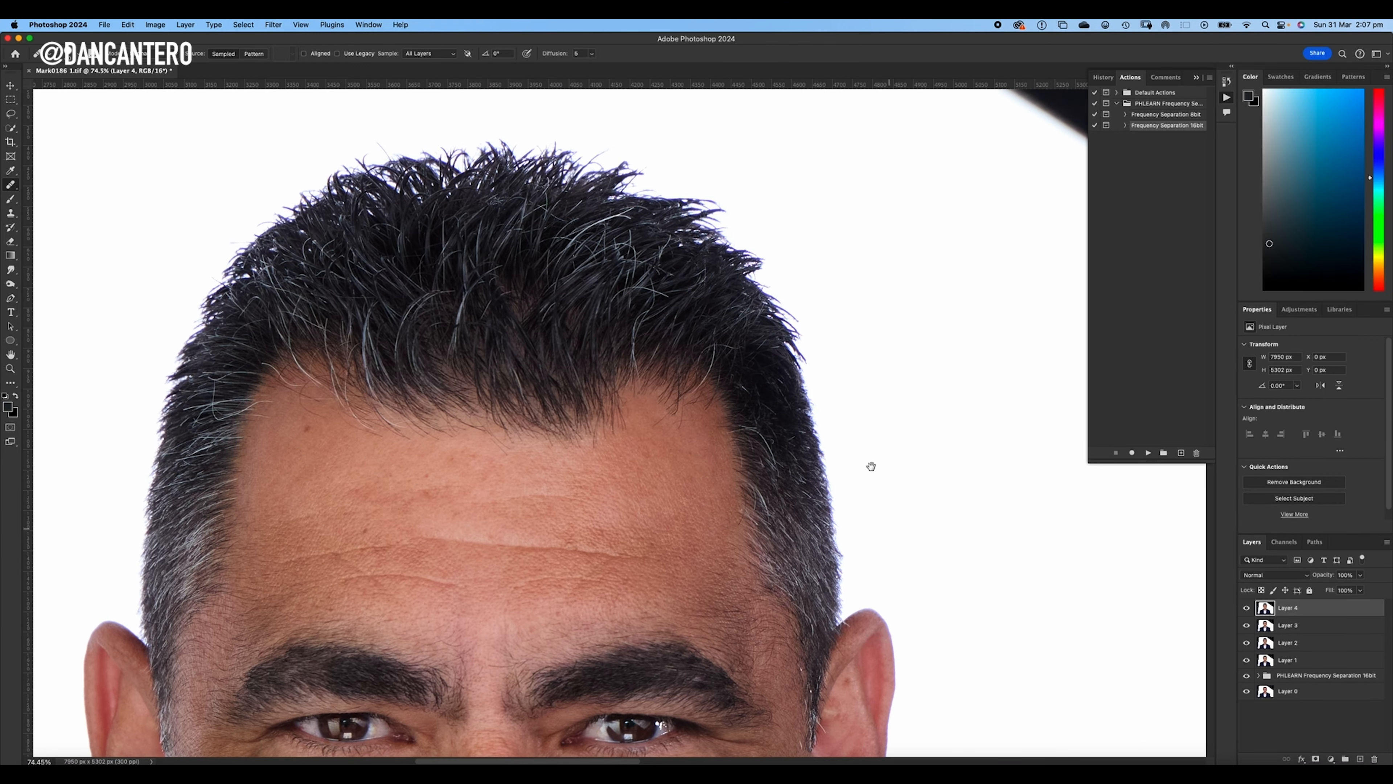
{"action": "scroll", "coordinate": [585, 339], "scroll_direction": "left", "scroll_amount": 5}
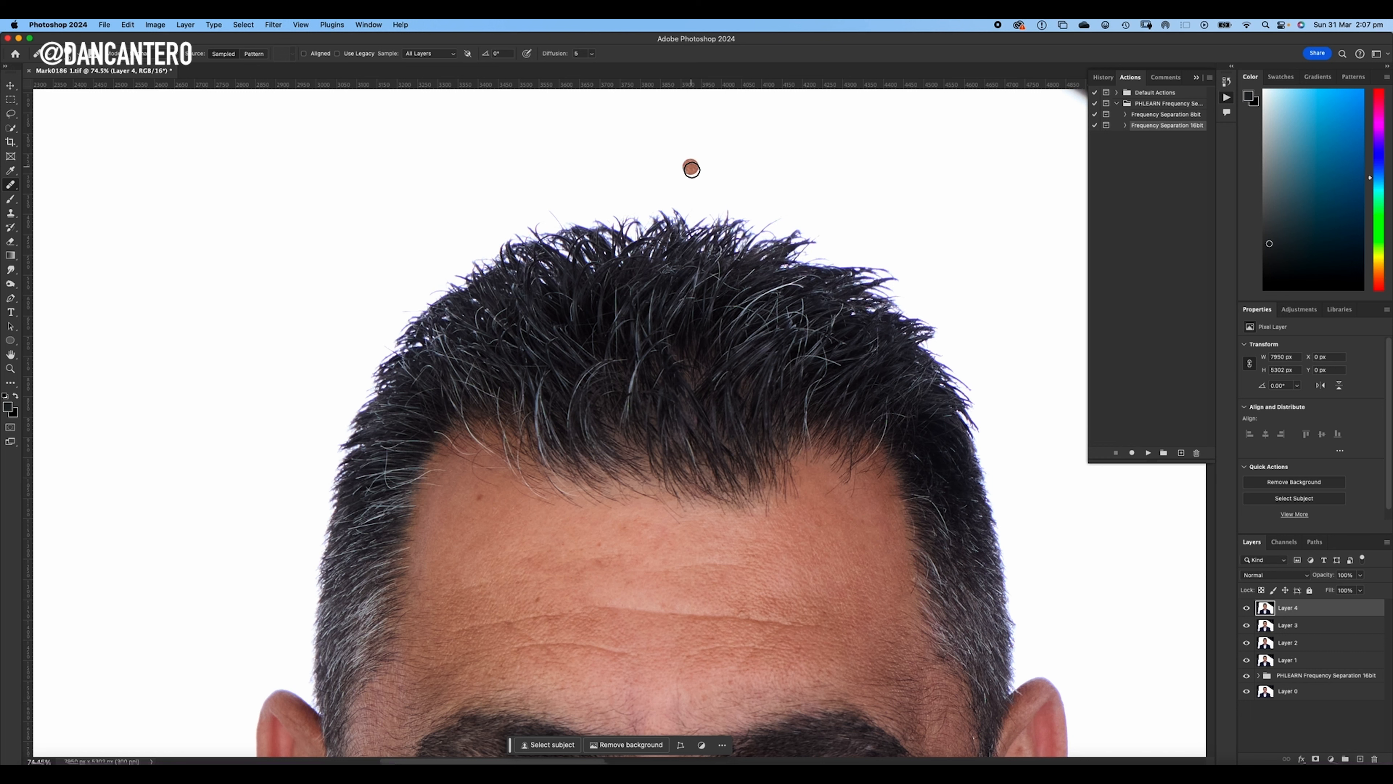
{"action": "left_click", "coordinate": [11, 186]}
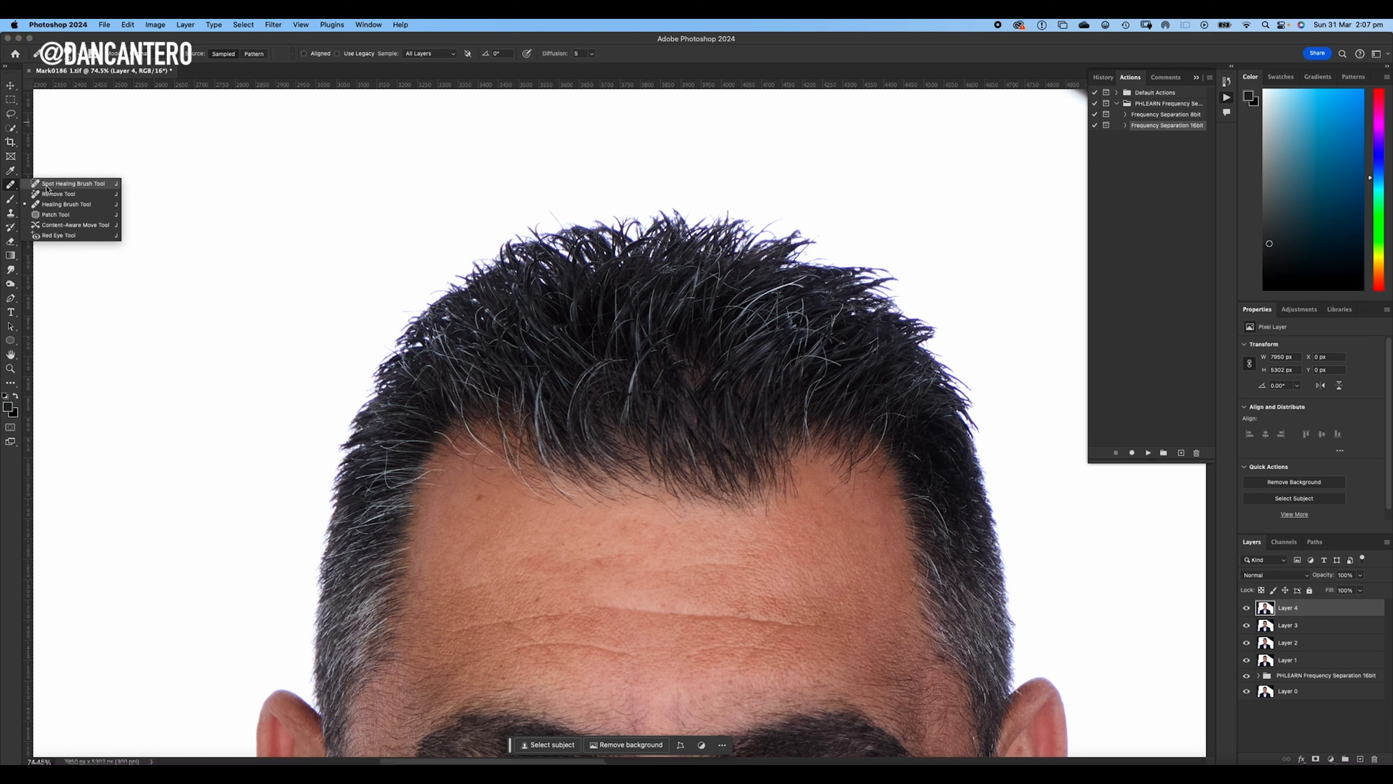
{"action": "left_click", "coordinate": [63, 184]}
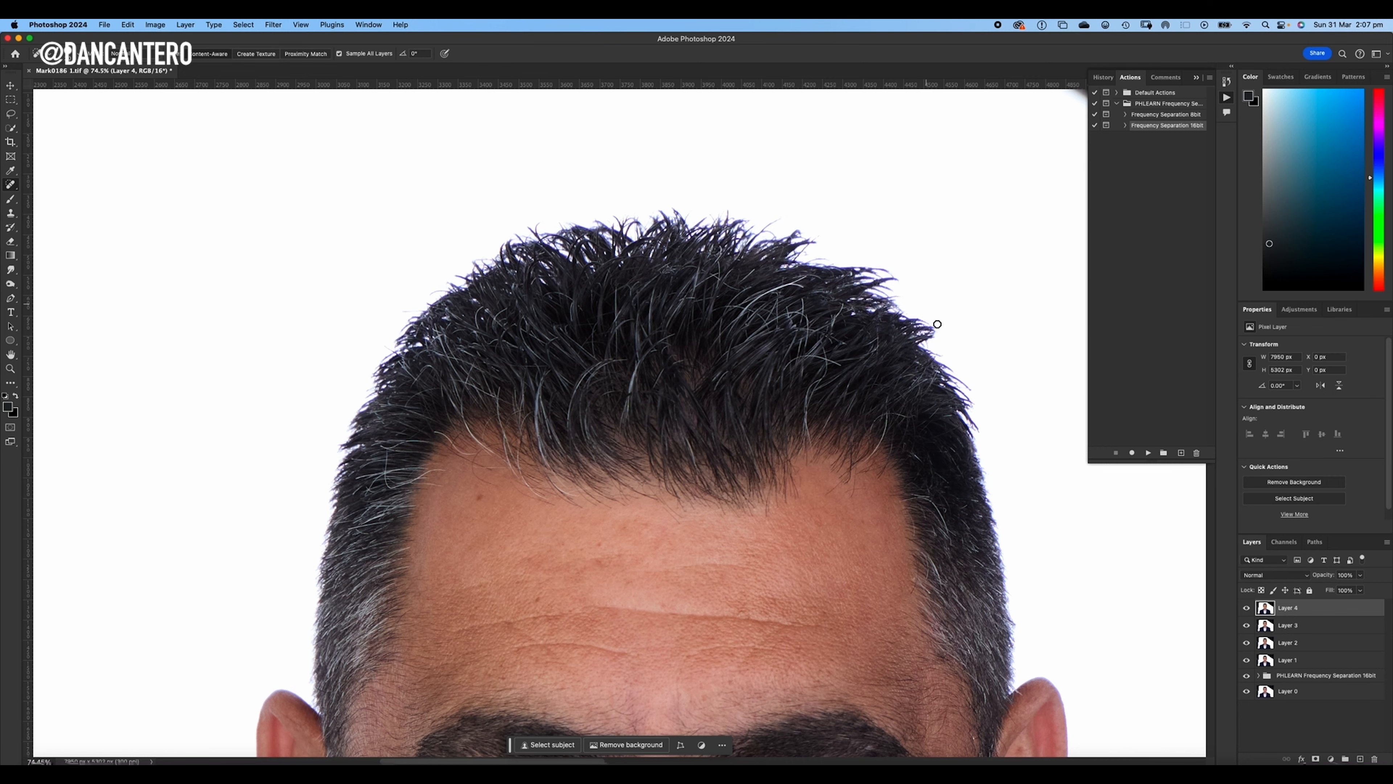
{"action": "scroll", "coordinate": [932, 380], "scroll_direction": "down", "scroll_amount": 5}
{"action": "scroll", "coordinate": [933, 380], "scroll_direction": "right", "scroll_amount": 5}
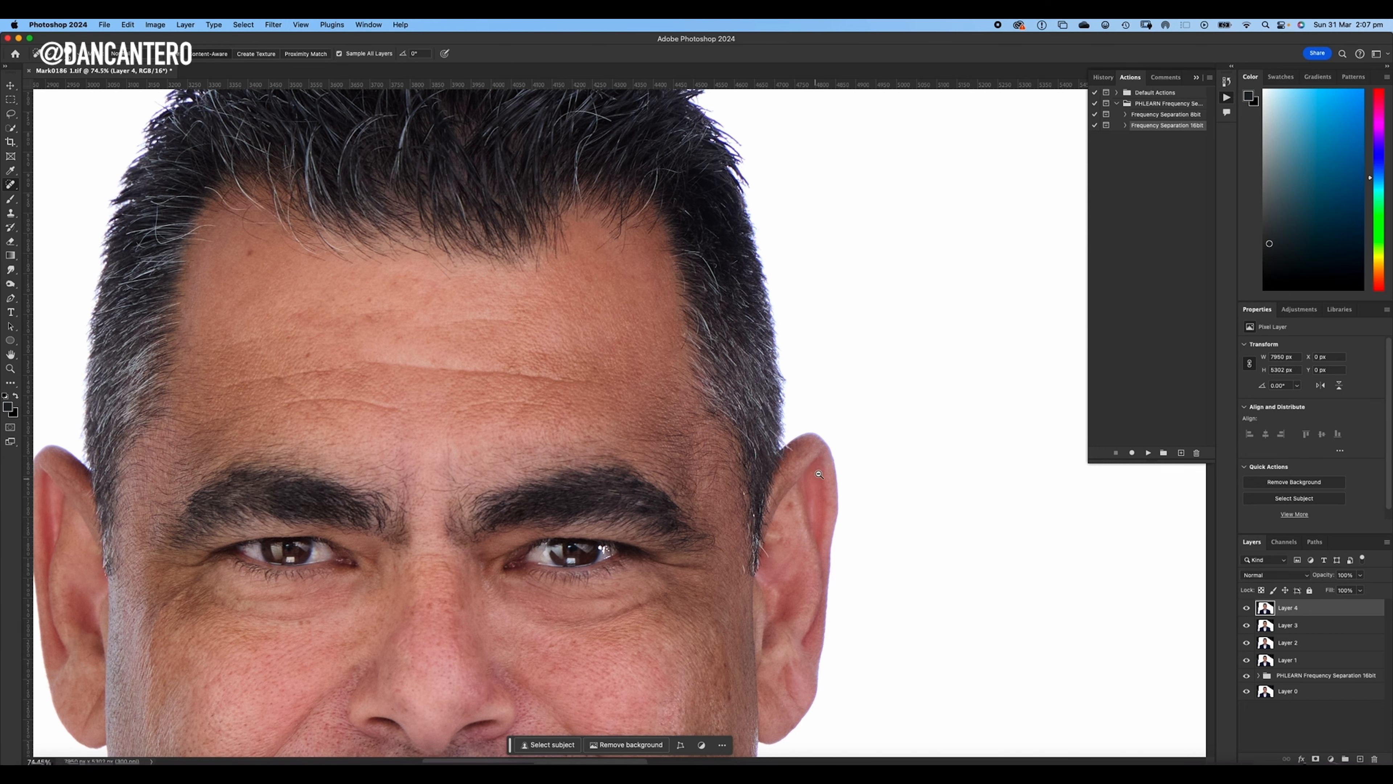
{"action": "scroll", "coordinate": [792, 453], "scroll_direction": "up", "scroll_amount": 3}
{"action": "mouse_move", "coordinate": [784, 448]}
{"action": "left_mouse_down"}
{"action": "mouse_move", "coordinate": [768, 435]}
{"action": "mouse_move", "coordinate": [759, 446]}
{"action": "left_mouse_up"}
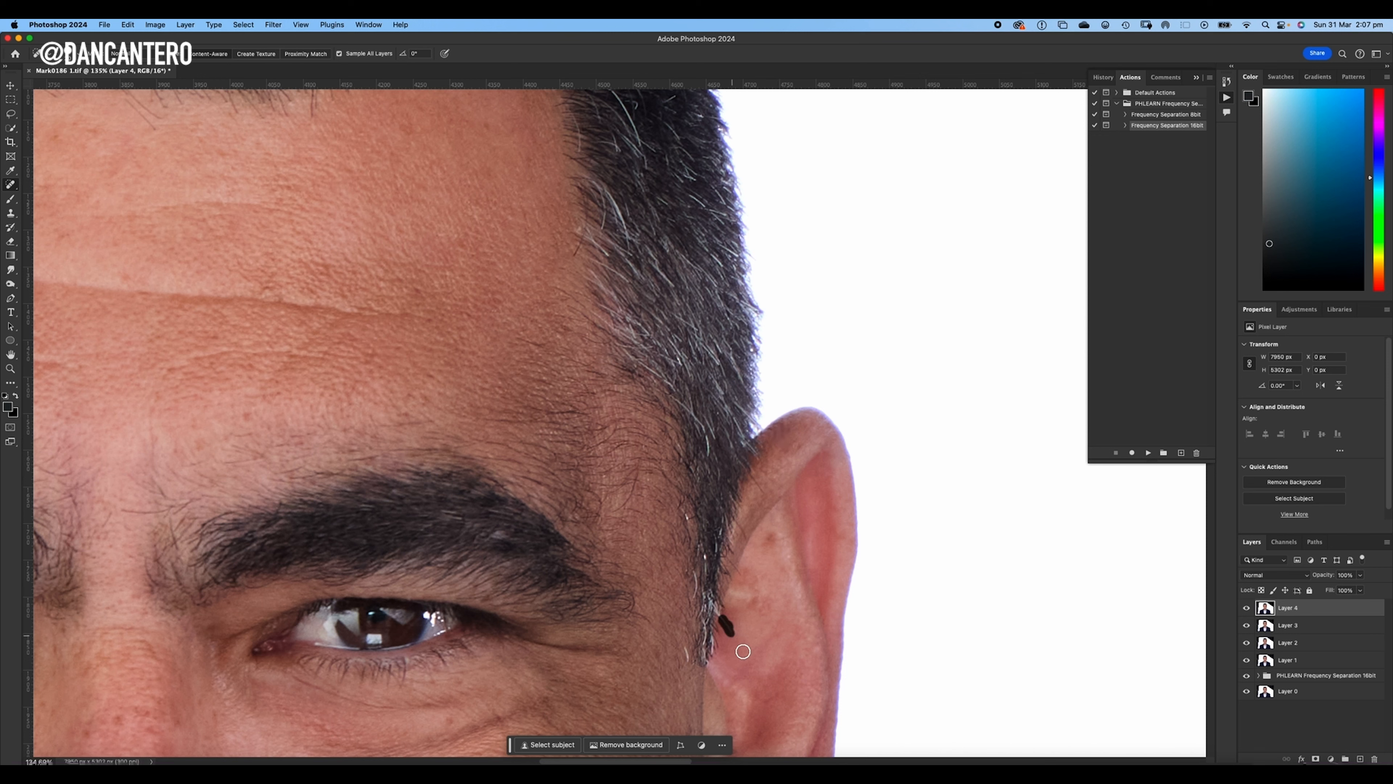
{"action": "left_click_drag", "start_coordinate": [731, 565], "coordinate": [732, 565]}
{"action": "left_click_drag", "start_coordinate": [736, 587], "coordinate": [733, 614]}
{"action": "left_click_drag", "start_coordinate": [713, 535], "coordinate": [831, 350]}
{"action": "left_click_drag", "start_coordinate": [801, 466], "coordinate": [804, 484]}
- Examine the opposite ear, temple and eye area close up and check the retouching across the whole portrait
{"action": "left_click_drag", "start_coordinate": [456, 505], "coordinate": [1064, 440]}
{"action": "mouse_move", "coordinate": [540, 437]}
{"action": "left_mouse_down"}
{"action": "mouse_move", "coordinate": [839, 483]}
{"action": "mouse_move", "coordinate": [799, 519]}
{"action": "left_mouse_up"}
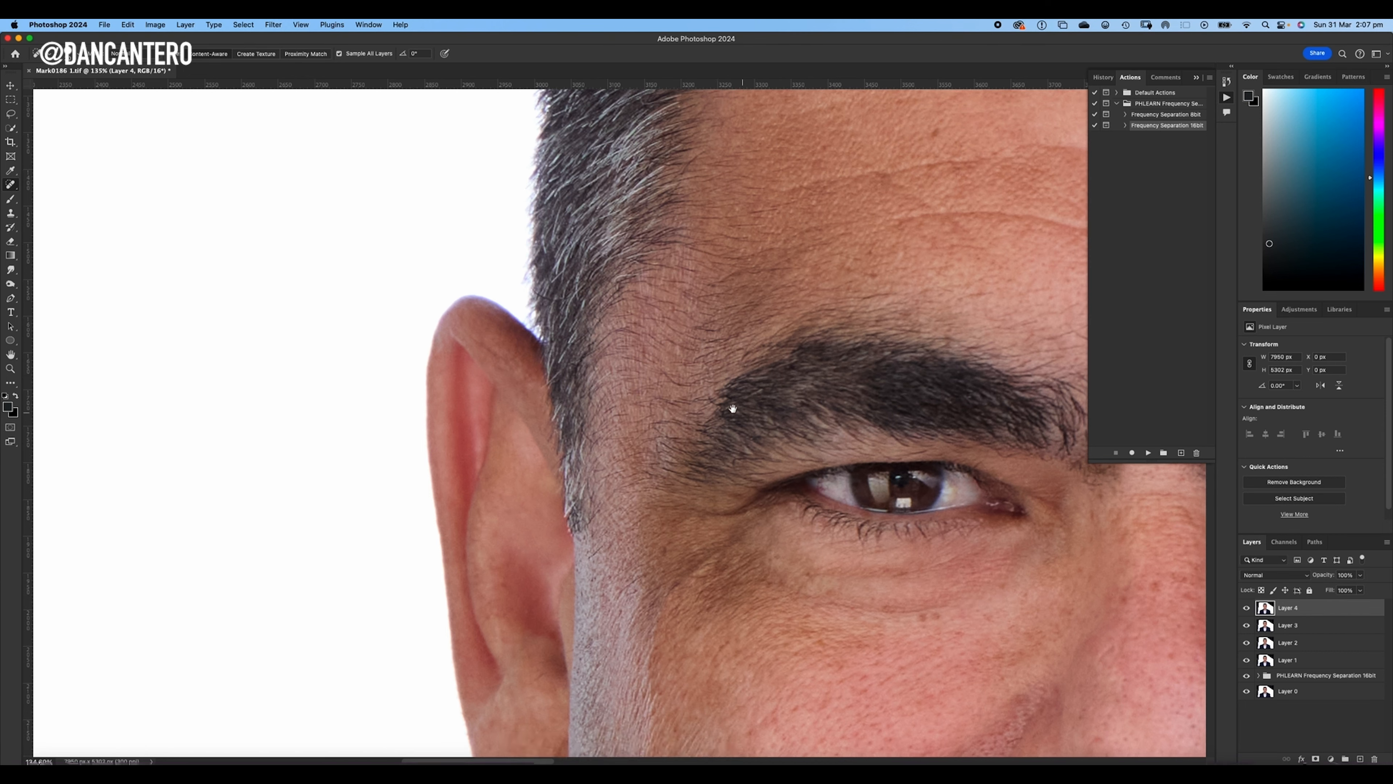
{"action": "scroll", "coordinate": [713, 395], "scroll_direction": "down", "scroll_amount": 6}
{"action": "left_click_drag", "start_coordinate": [690, 378], "coordinate": [689, 378]}
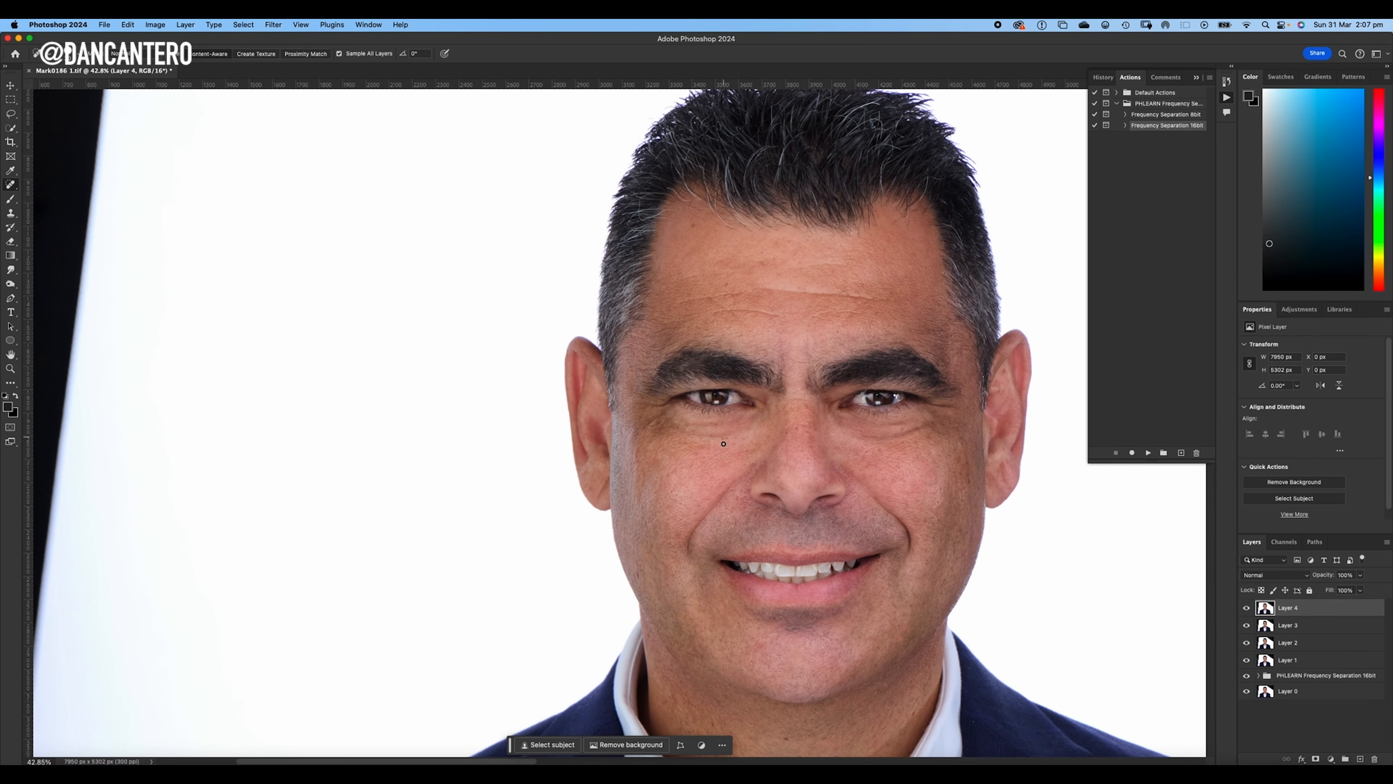
{"action": "left_click_drag", "start_coordinate": [880, 424], "coordinate": [741, 423]}
{"action": "scroll", "coordinate": [758, 411], "scroll_direction": "down", "scroll_amount": 3}
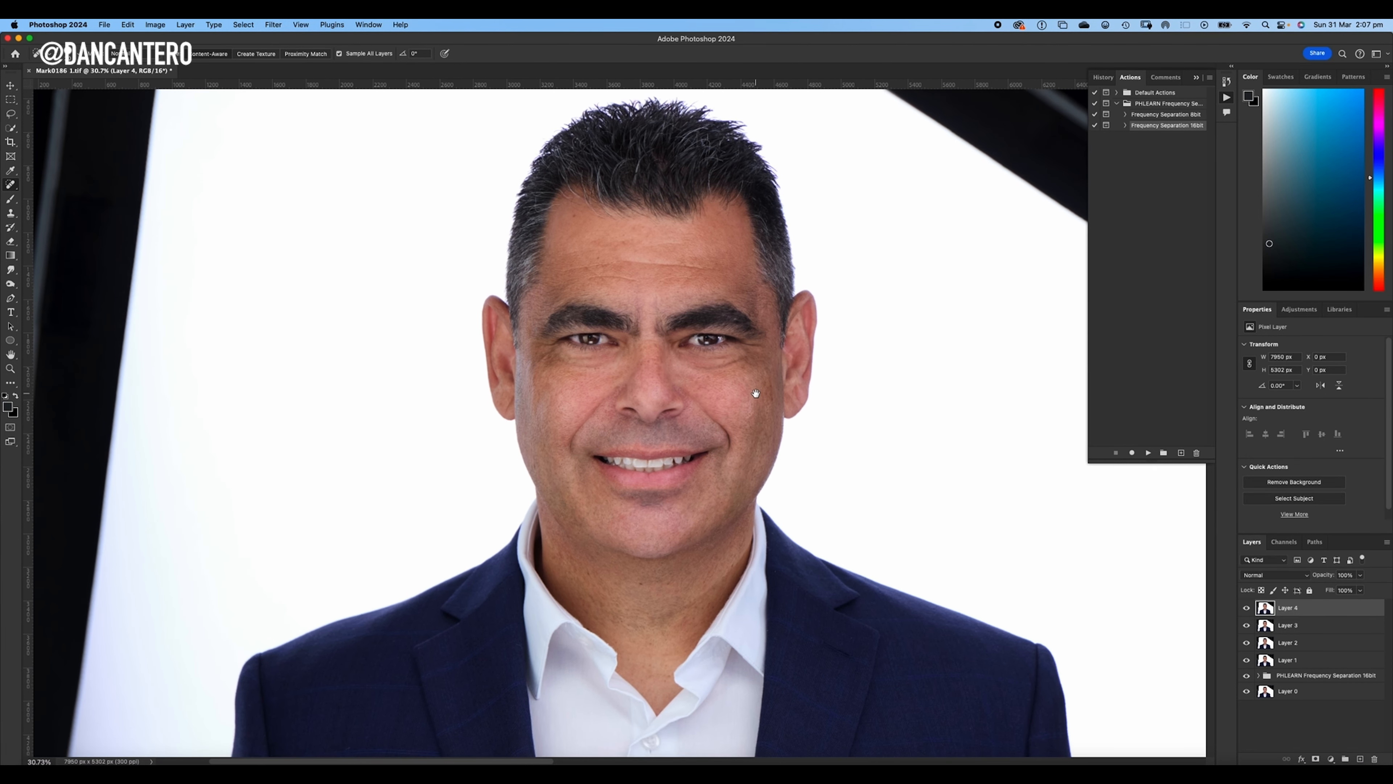
{"action": "scroll", "coordinate": [735, 417], "scroll_direction": "up", "scroll_amount": 2}
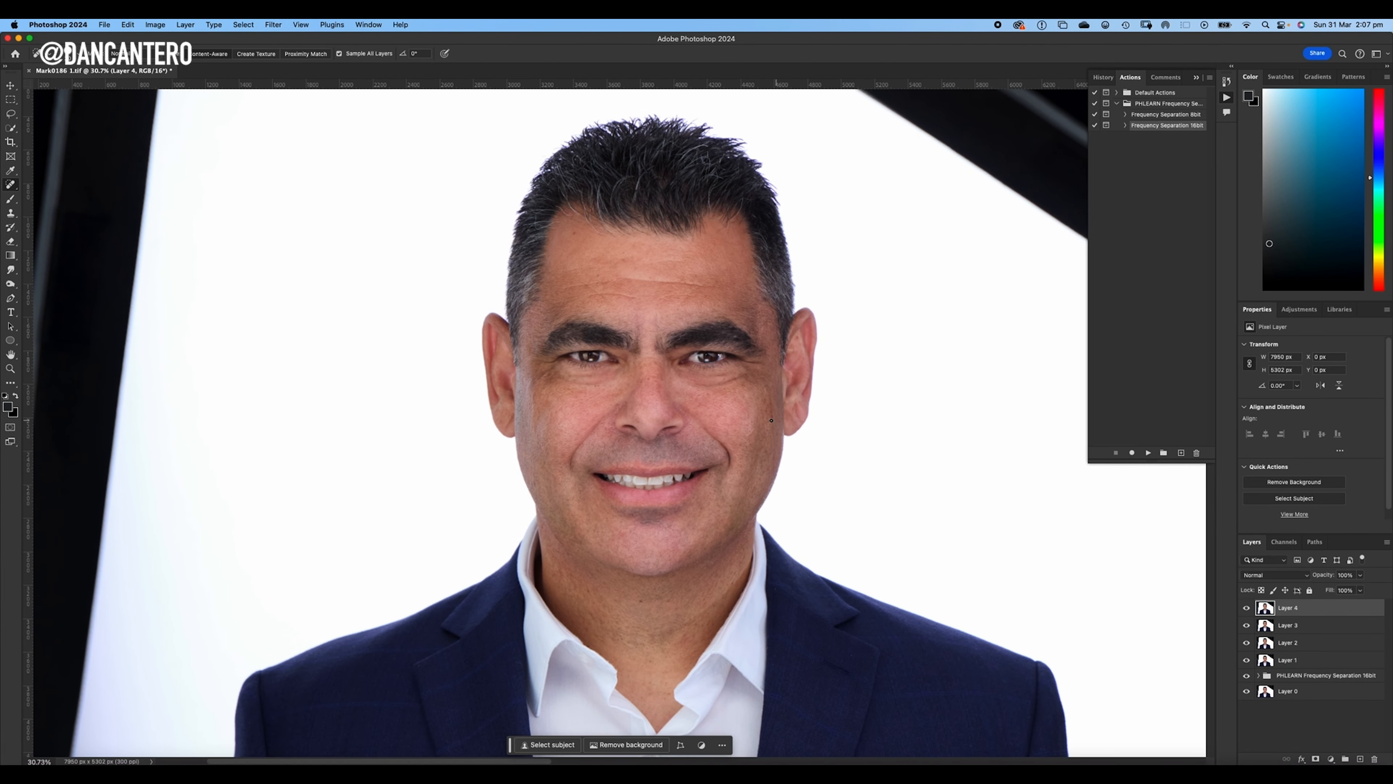
{"action": "scroll", "coordinate": [765, 444], "scroll_direction": "down", "scroll_amount": 3}
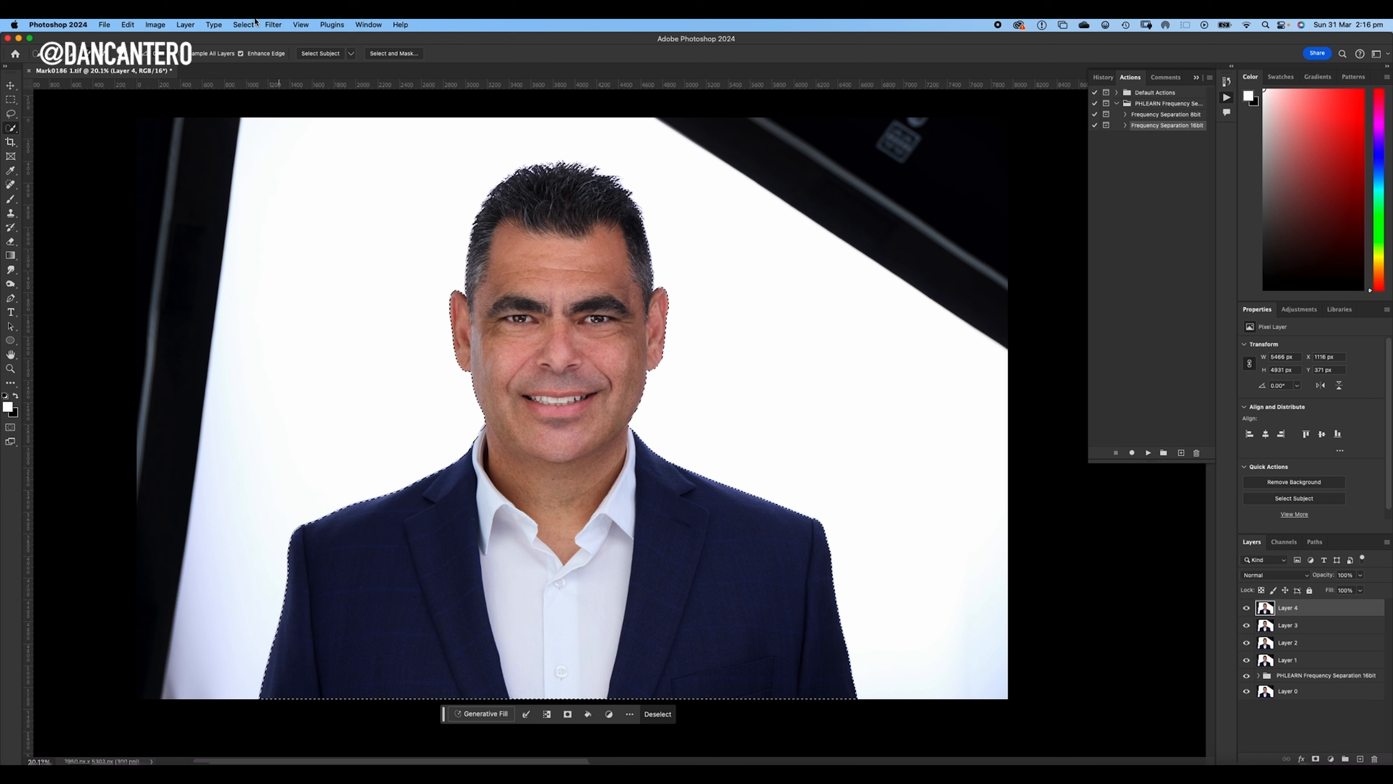
- Invert the subject selection to cover the background and add a new layer named "backdrop"
{"action": "left_click", "coordinate": [242, 23]}
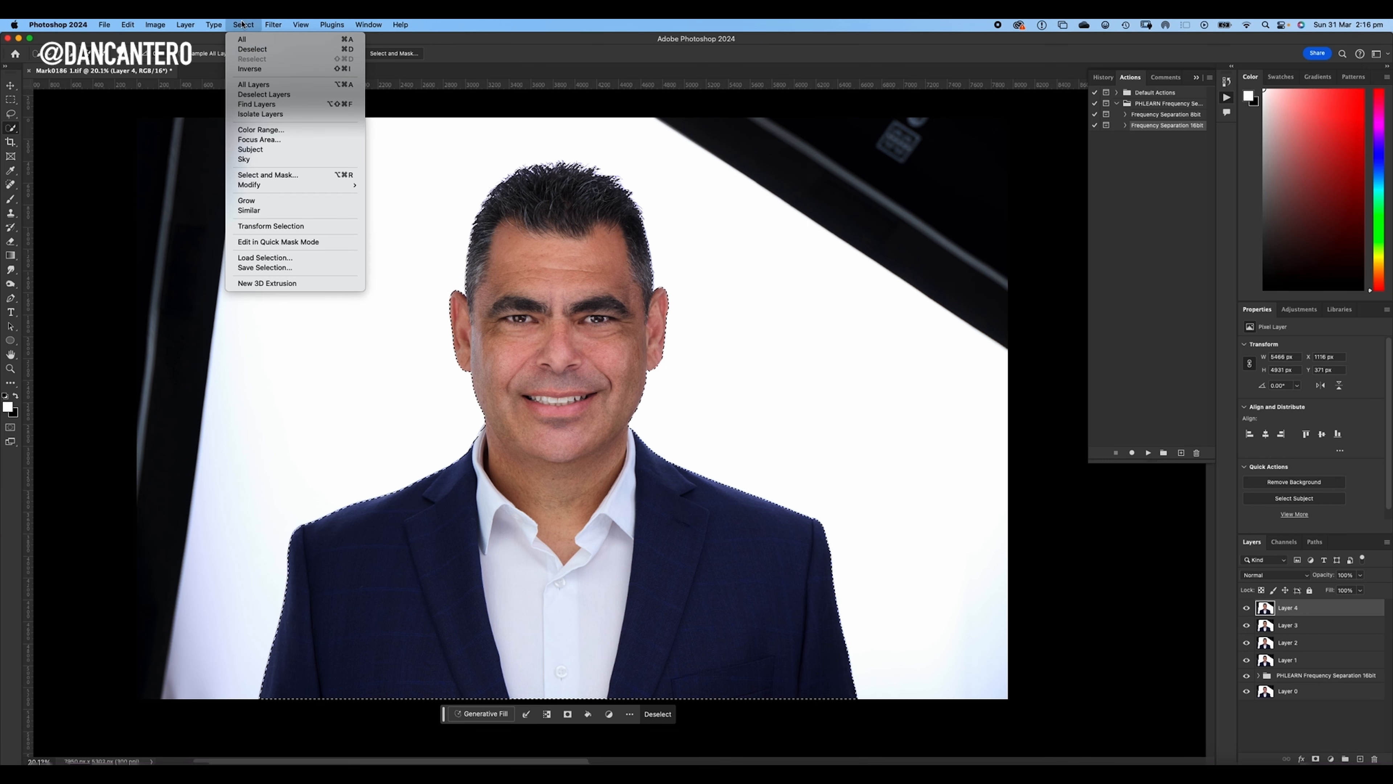
{"action": "left_click", "coordinate": [264, 69]}
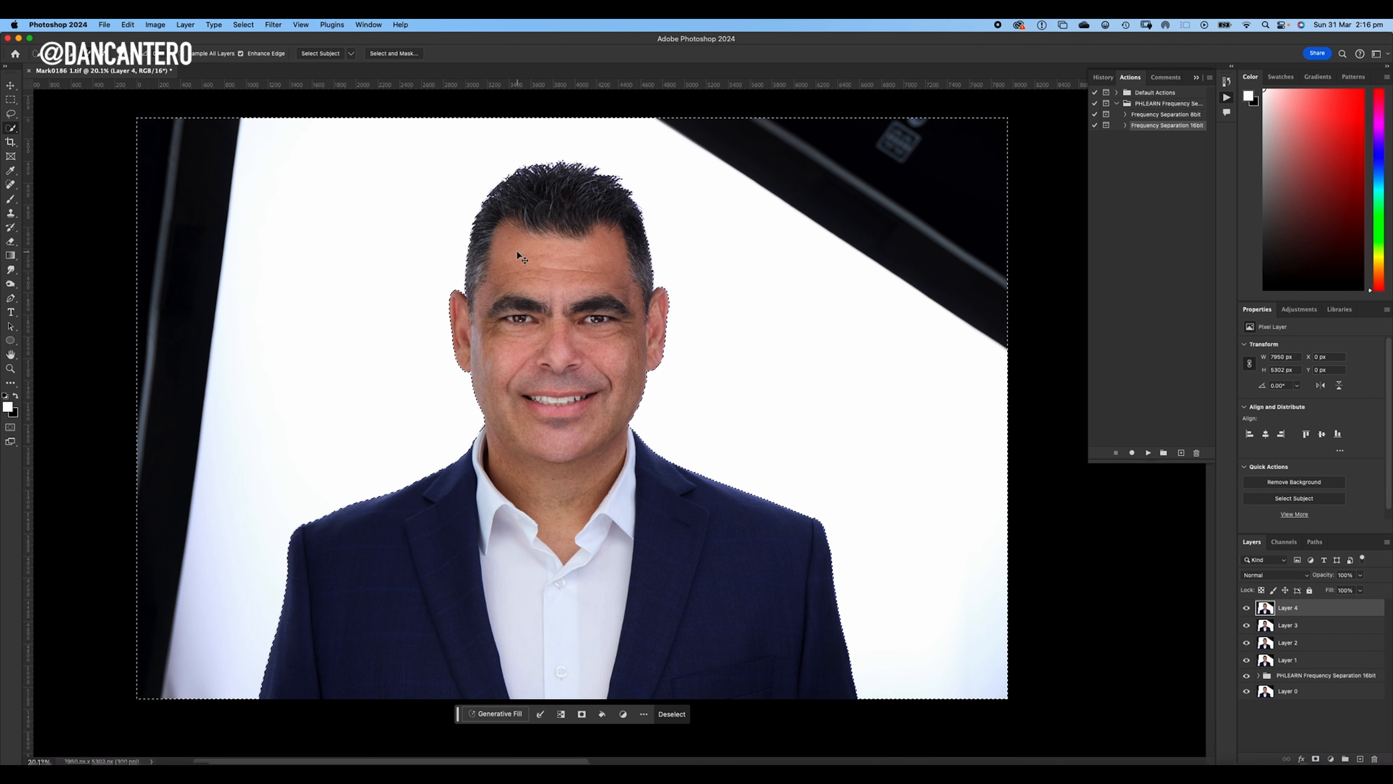
{"action": "key", "text": "super+shift+n"}
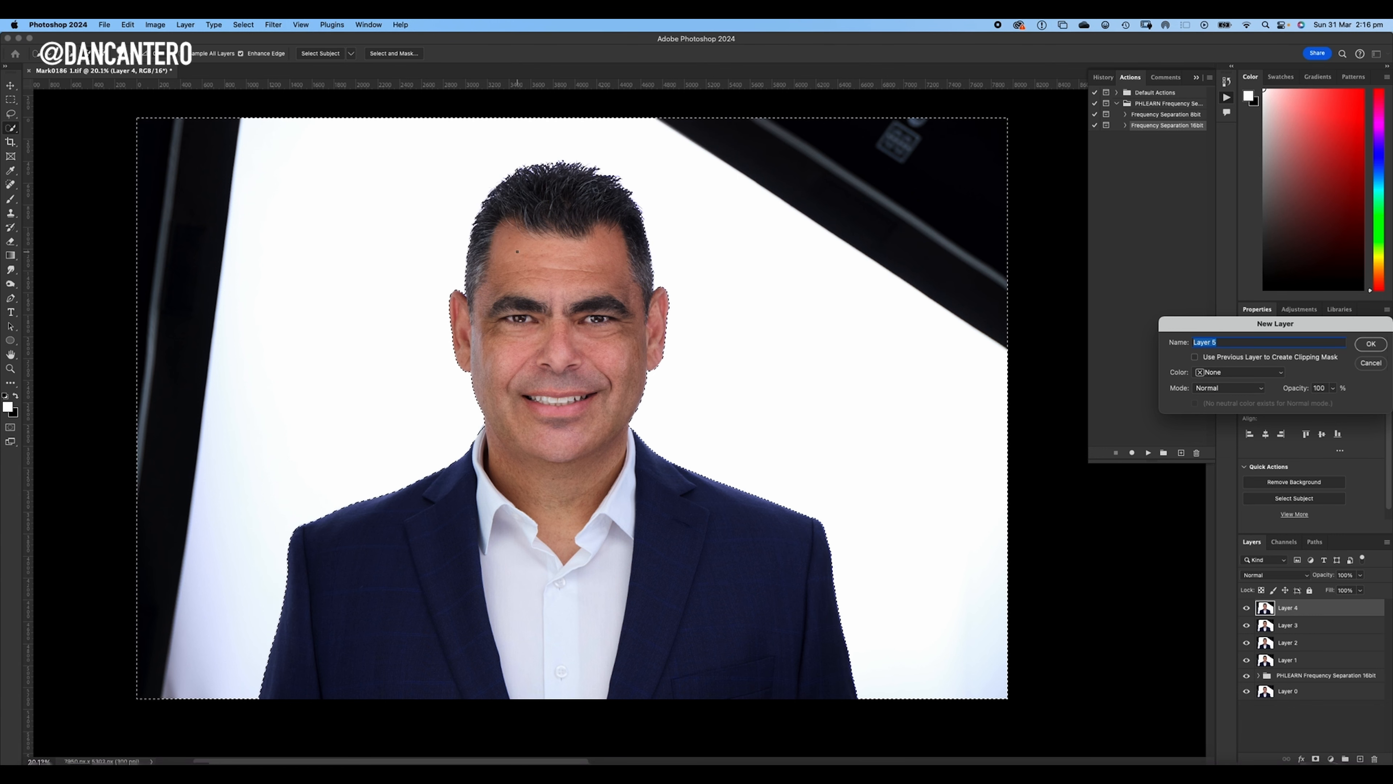
{"action": "type", "text": "backdrop"}
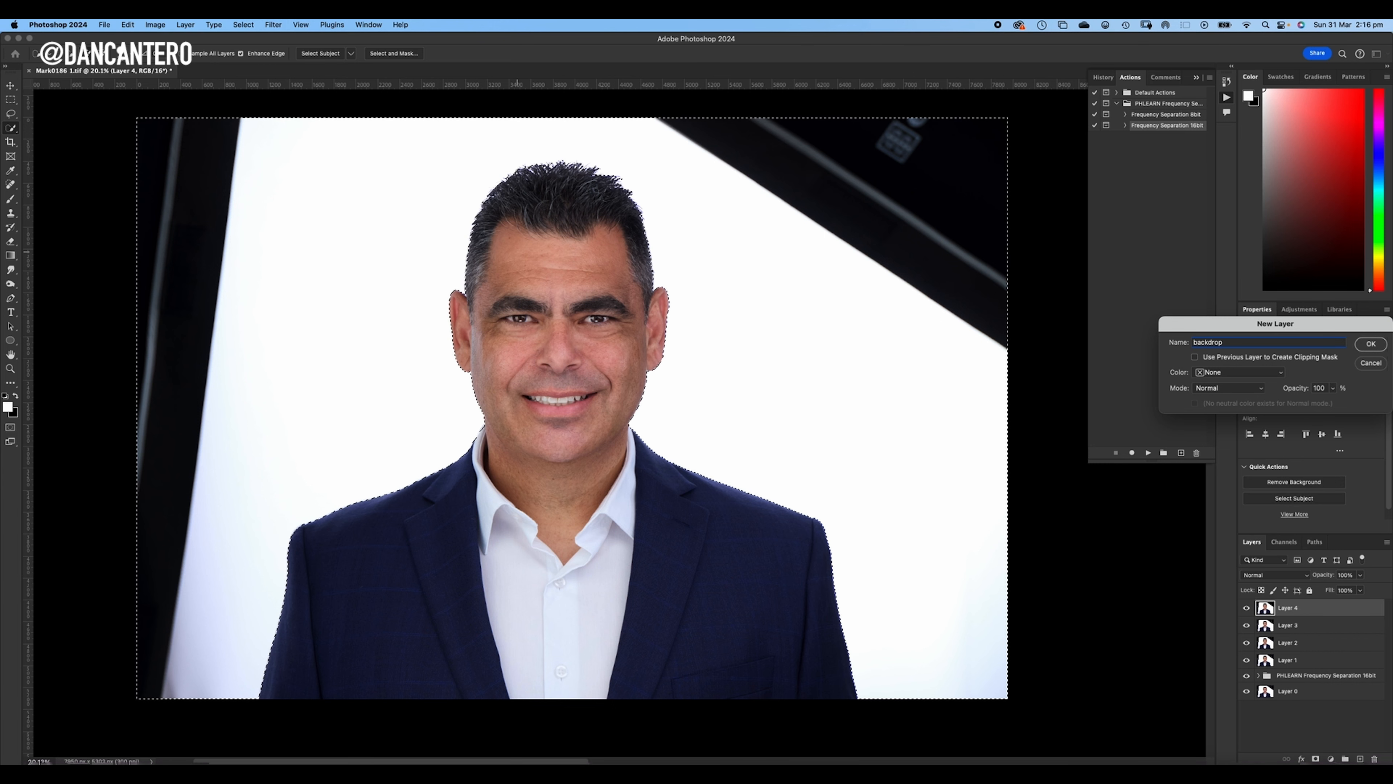
{"action": "key", "text": "Return"}
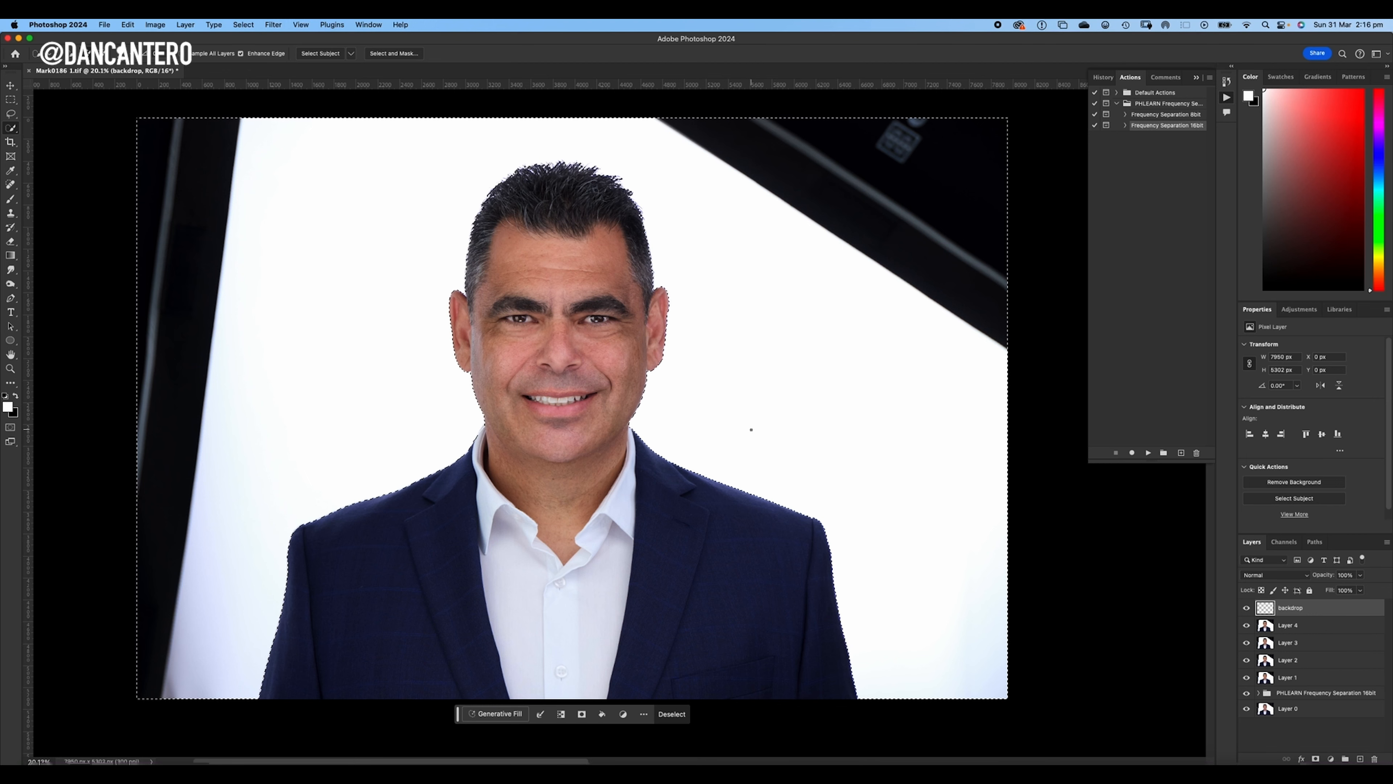
- Sample the white beside the jaw, brush it over the entire selected background on the backdrop layer, and clear the selection
{"action": "key", "text": "b"}
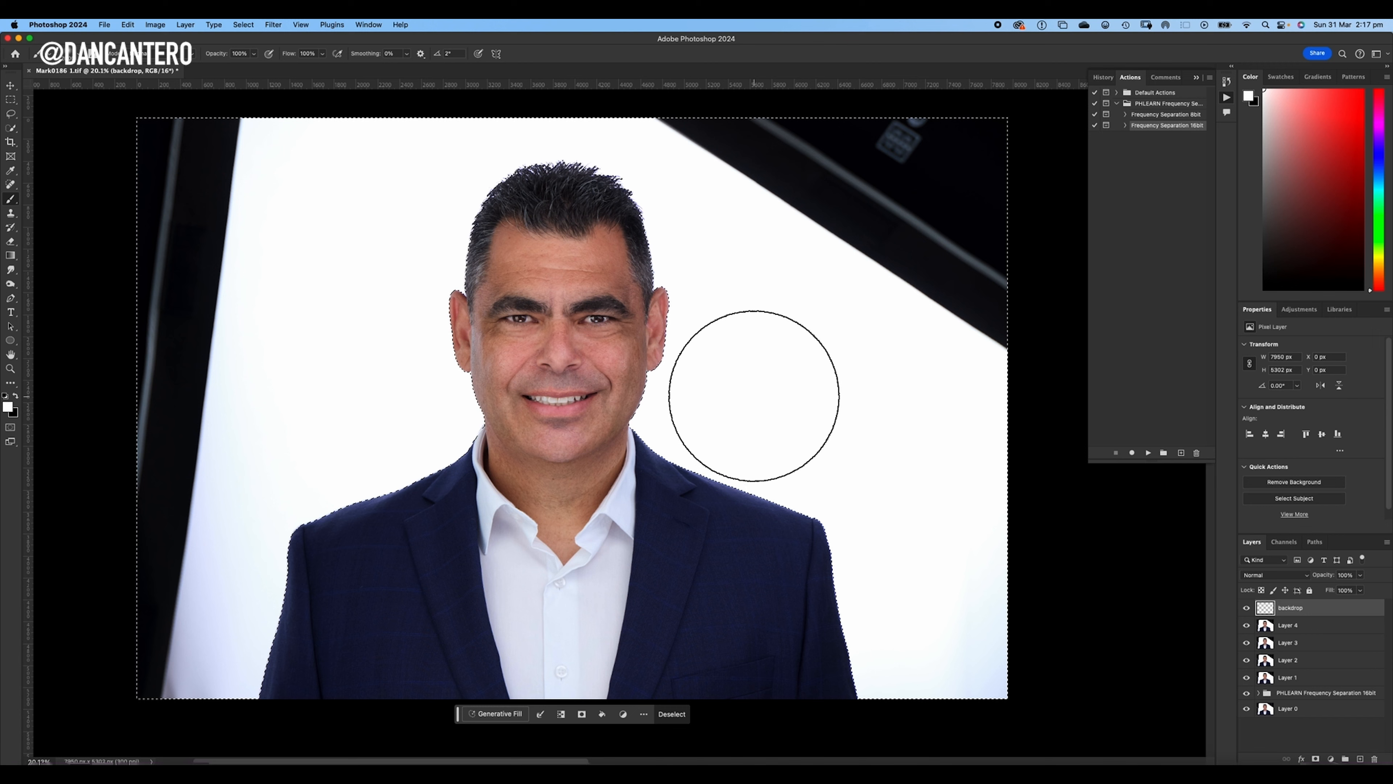
{"action": "left_click", "coordinate": [661, 415], "text": "alt"}
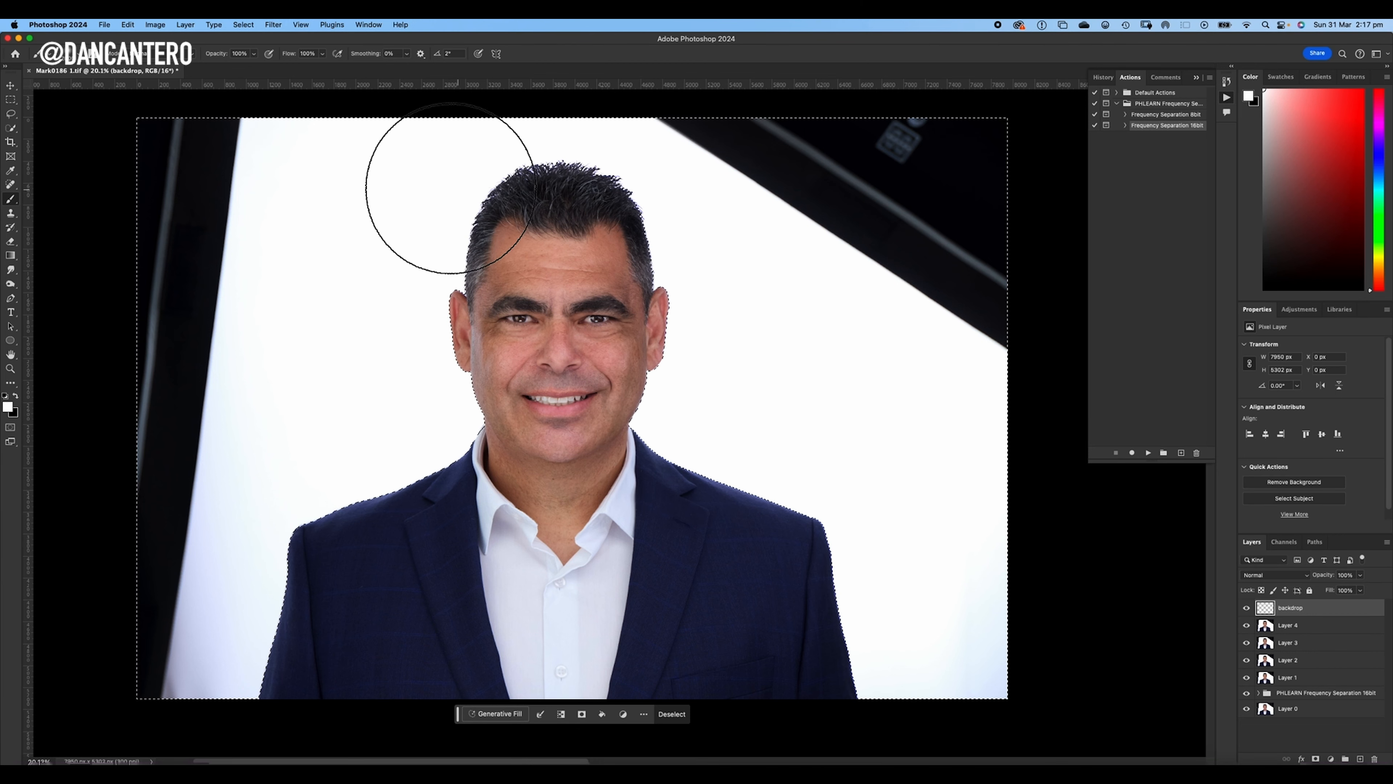
{"action": "mouse_move", "coordinate": [312, 152]}
{"action": "left_mouse_down"}
{"action": "mouse_move", "coordinate": [149, 167]}
{"action": "mouse_move", "coordinate": [209, 355]}
{"action": "mouse_move", "coordinate": [223, 615]}
{"action": "left_mouse_up"}
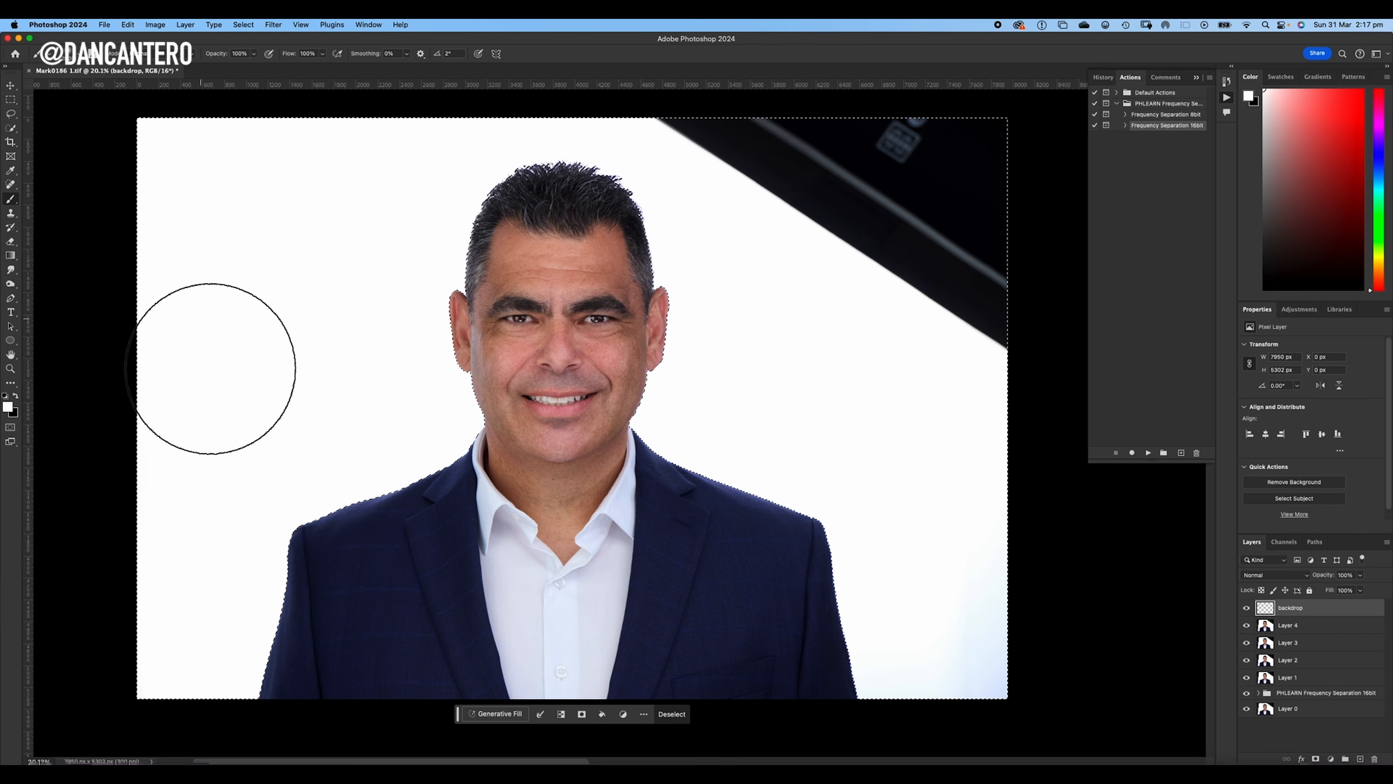
{"action": "mouse_move", "coordinate": [576, 151]}
{"action": "left_mouse_down"}
{"action": "mouse_move", "coordinate": [747, 177]}
{"action": "mouse_move", "coordinate": [949, 180]}
{"action": "mouse_move", "coordinate": [840, 193]}
{"action": "left_mouse_up"}
{"action": "mouse_move", "coordinate": [762, 243]}
{"action": "left_mouse_down"}
{"action": "mouse_move", "coordinate": [862, 304]}
{"action": "mouse_move", "coordinate": [949, 296]}
{"action": "mouse_move", "coordinate": [936, 402]}
{"action": "mouse_move", "coordinate": [956, 640]}
{"action": "mouse_move", "coordinate": [924, 669]}
{"action": "left_mouse_up"}
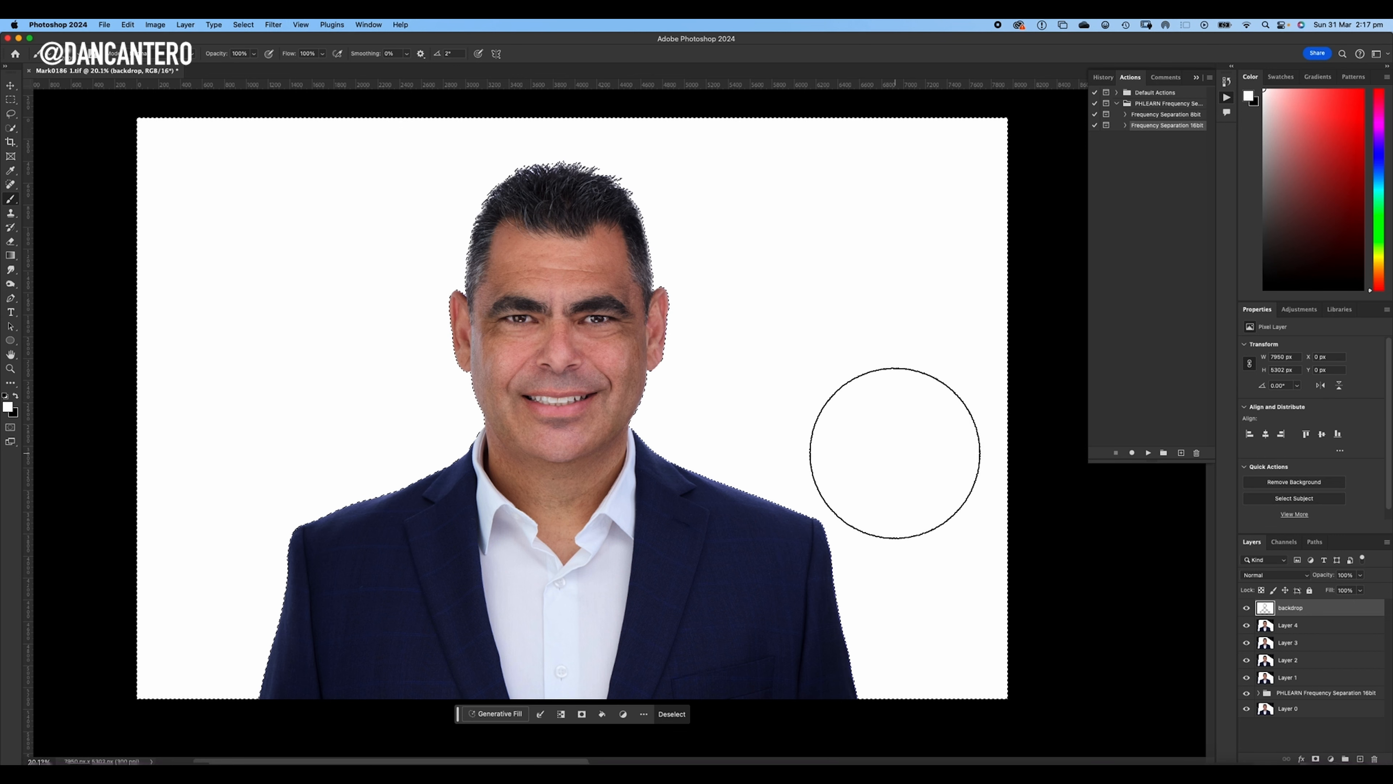
{"action": "key", "text": "super+h"}
{"action": "key", "text": "super+d"}
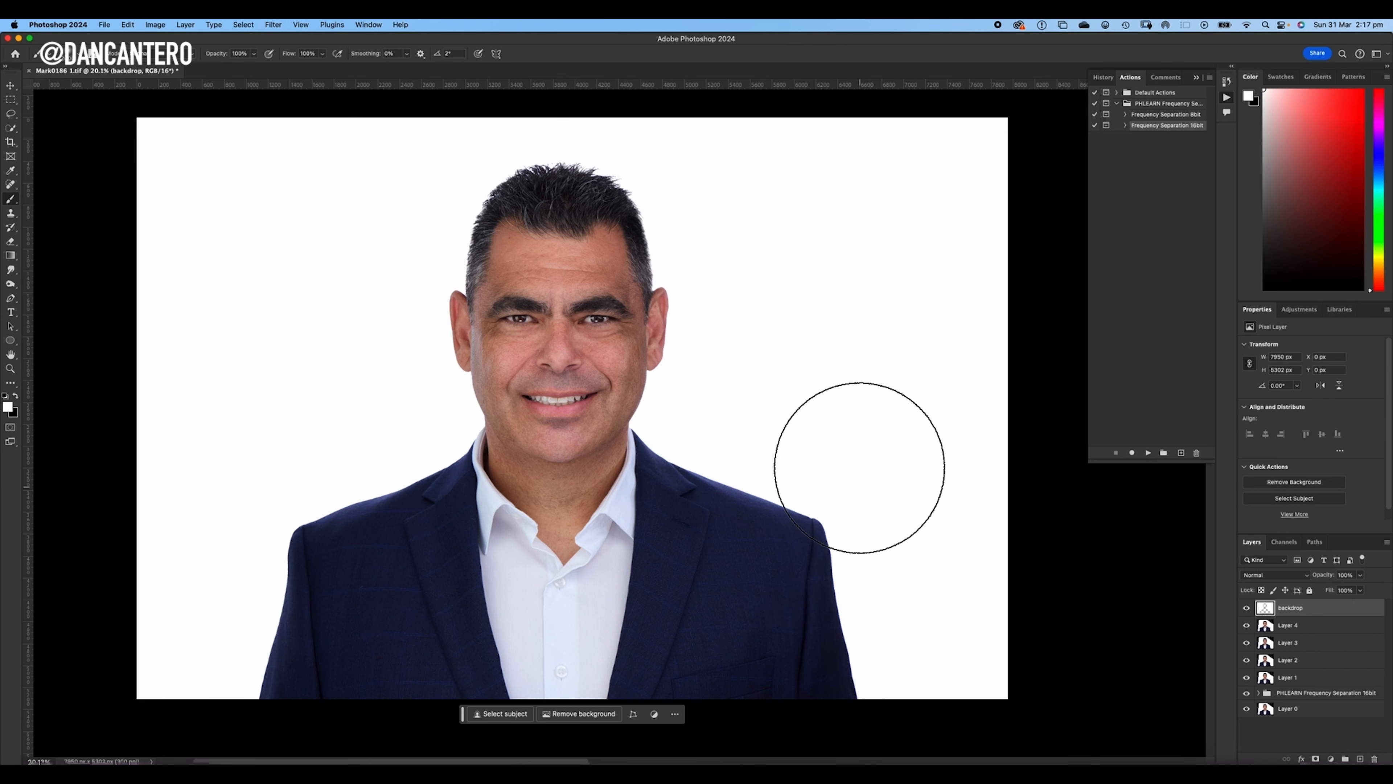